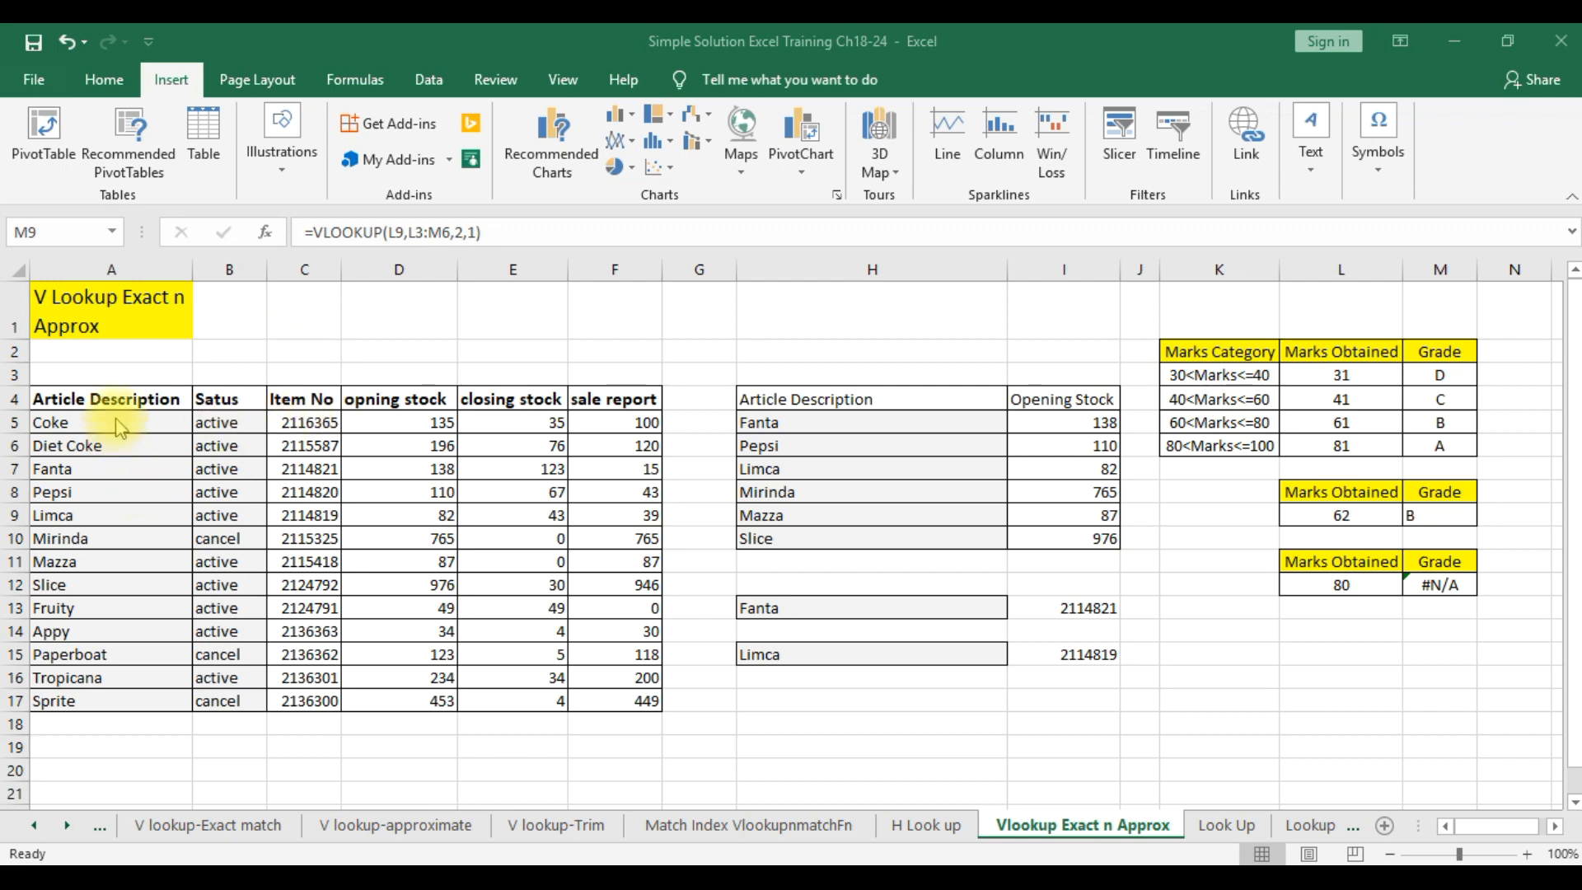
Step: Examine the article stock table A4:F17, the lookup articles in H5:H10 and the existing opening stock formula in I5
drag(131, 398, 607, 696)
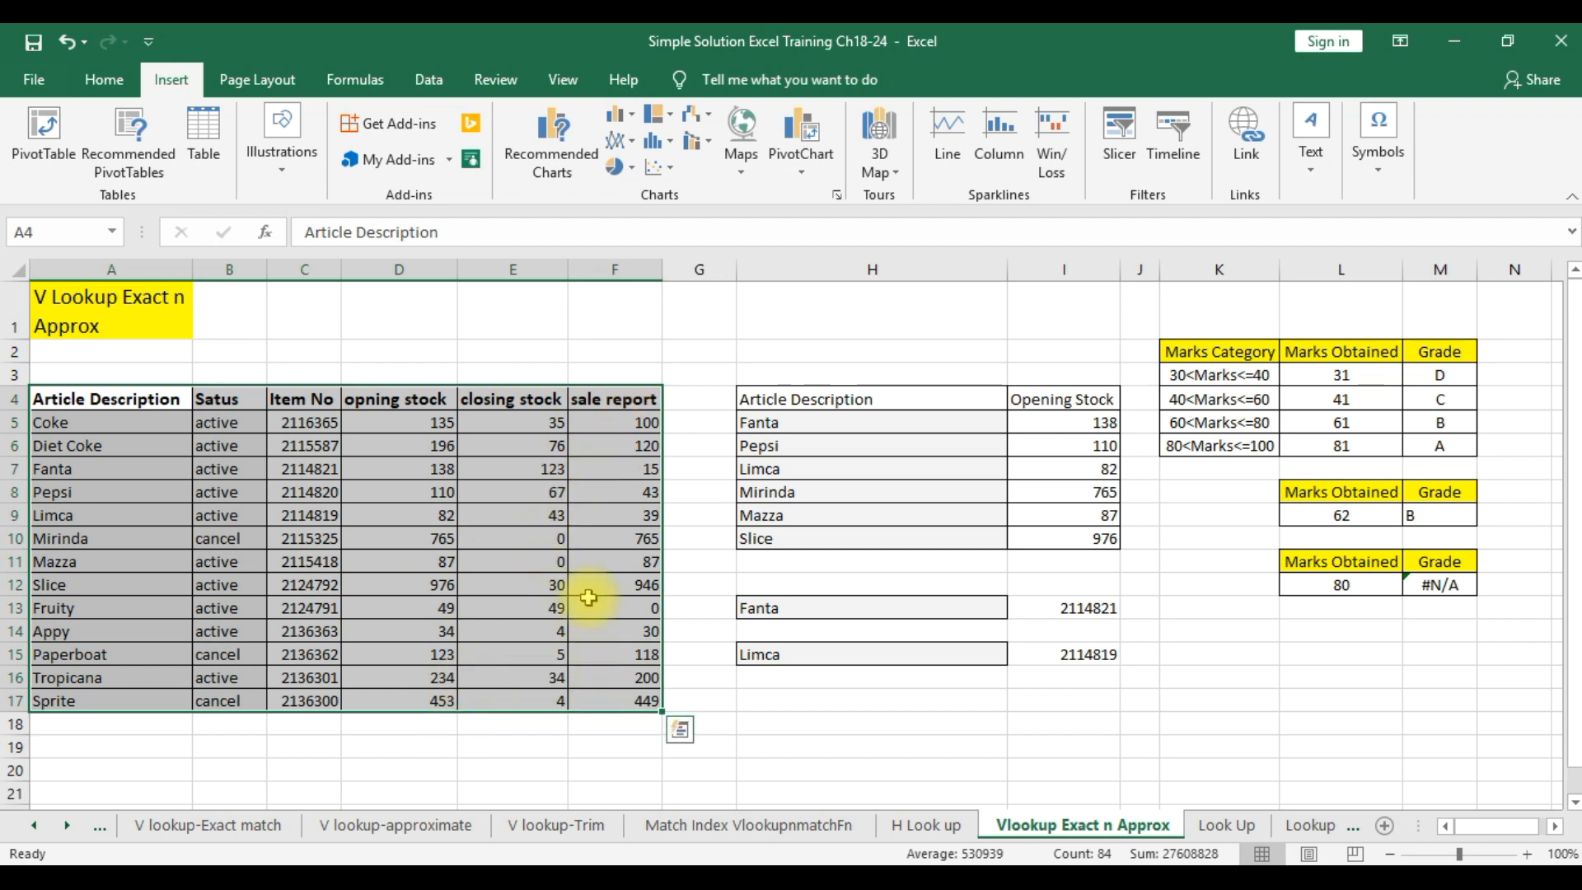
drag(97, 399, 589, 699)
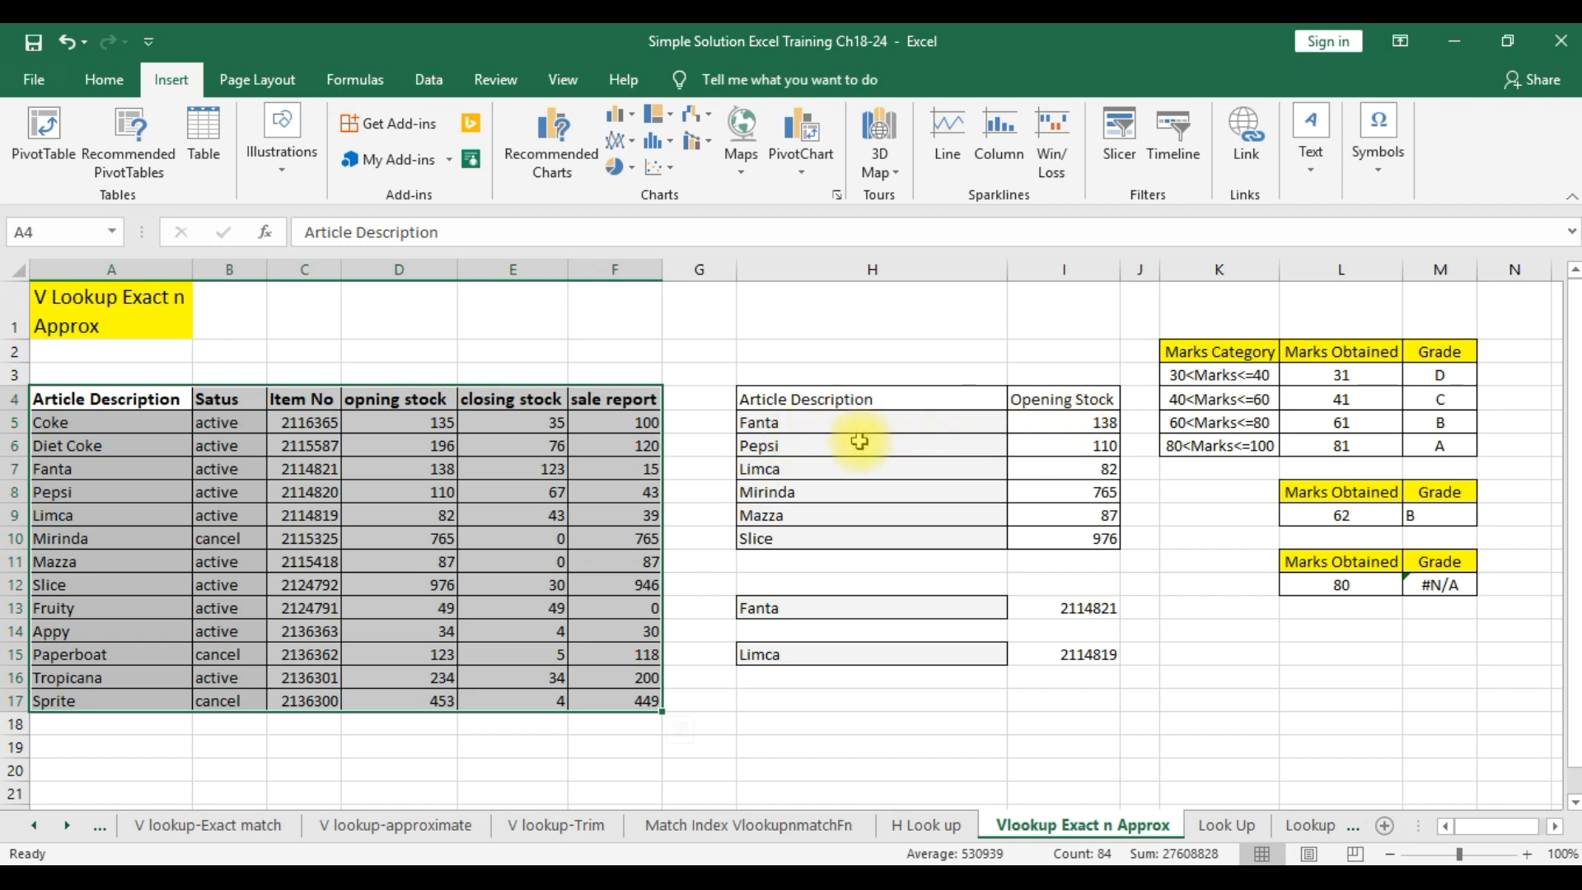
drag(816, 421, 858, 537)
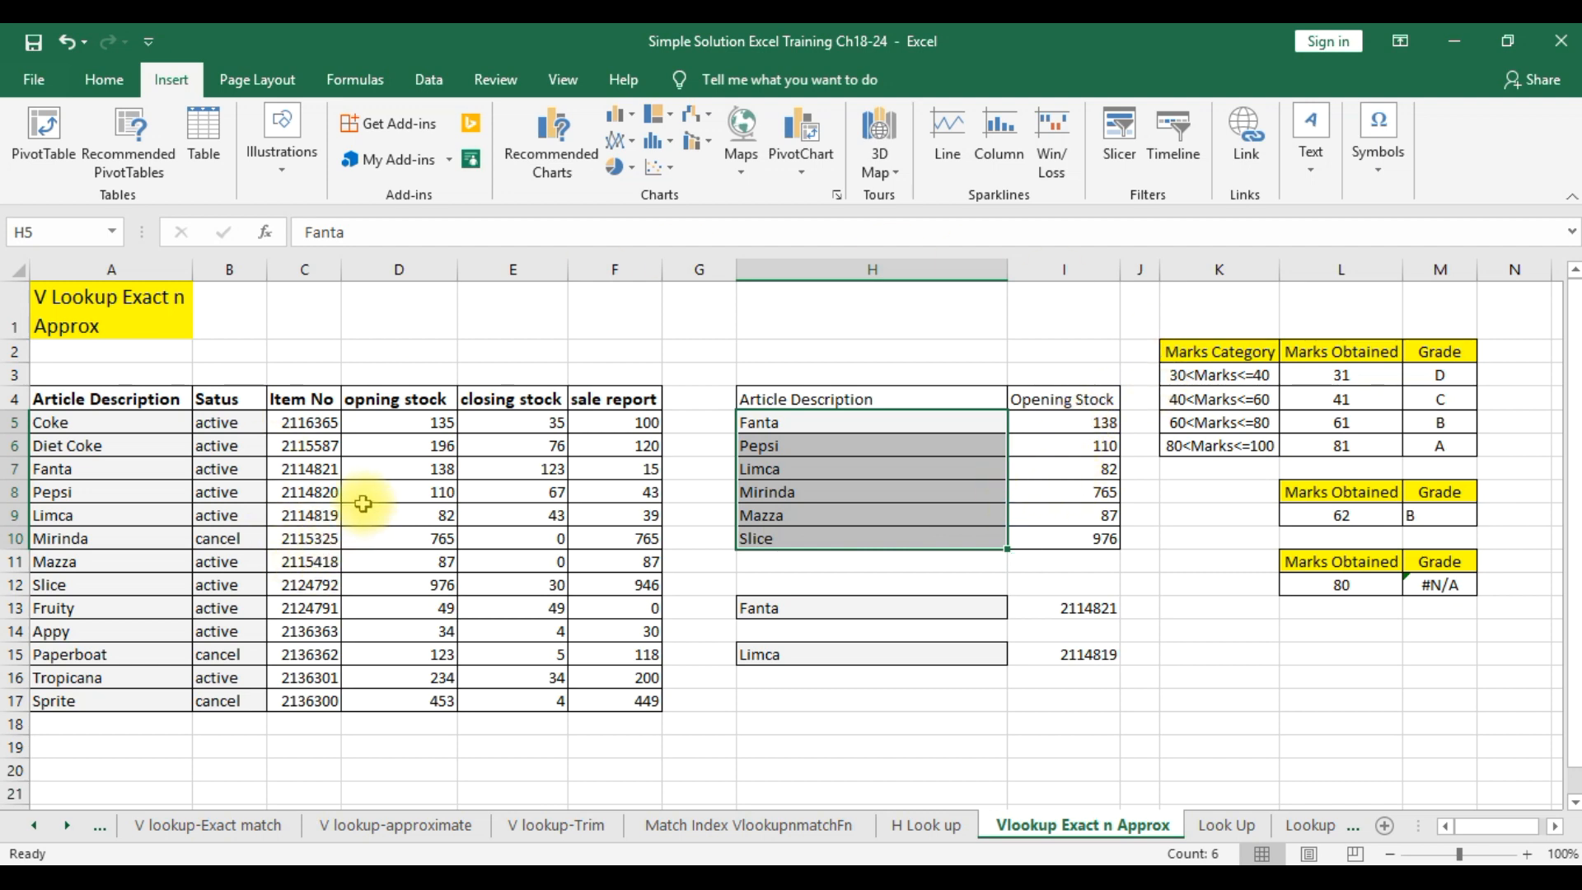
click(1058, 425)
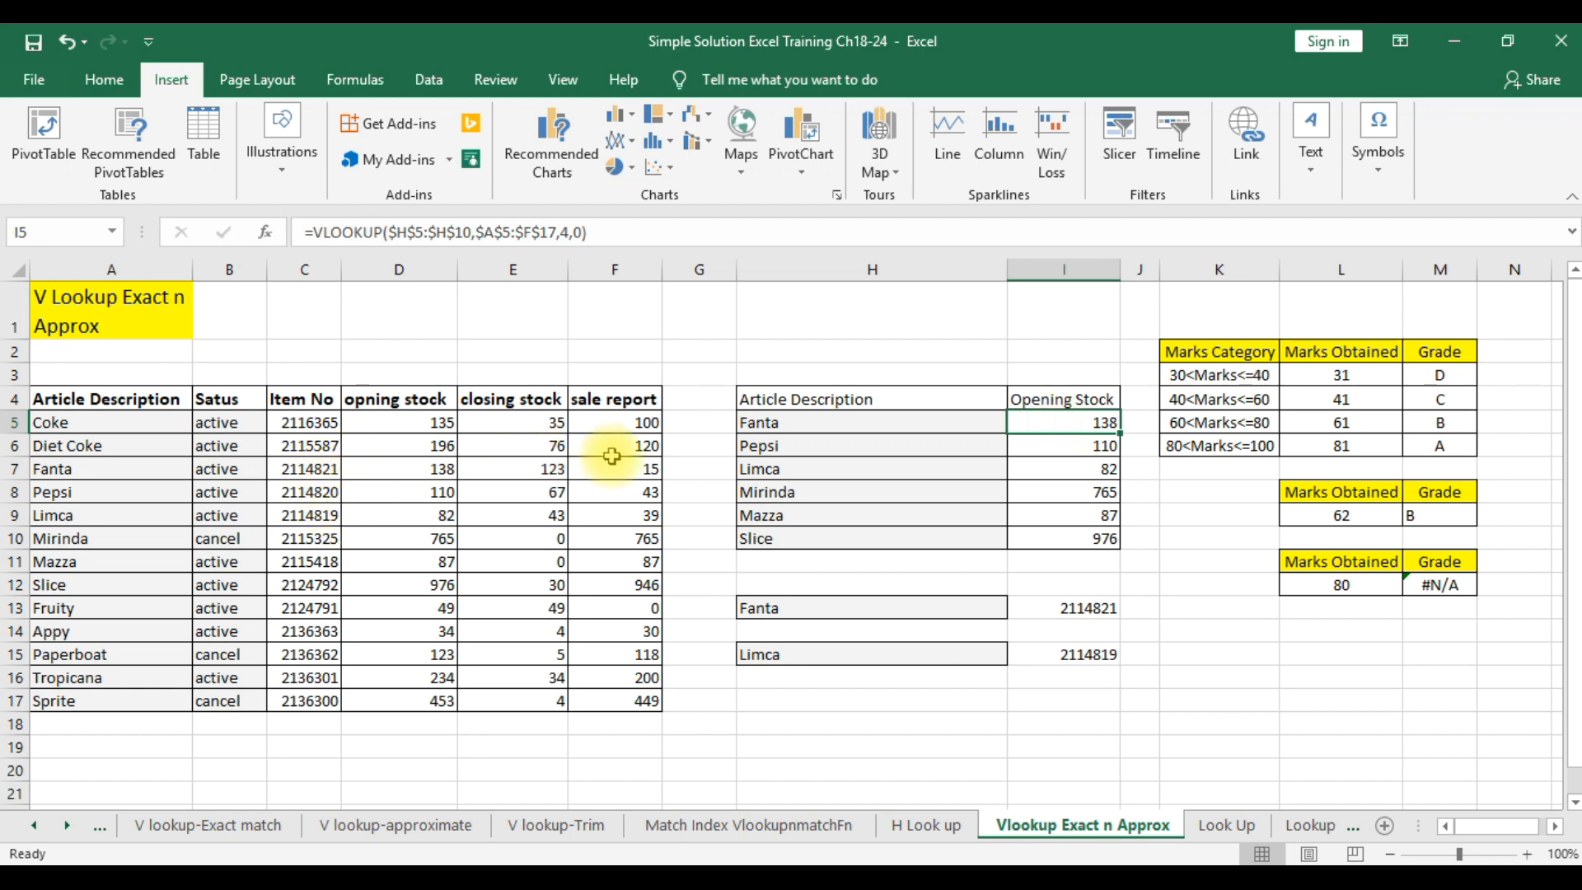
click(816, 421)
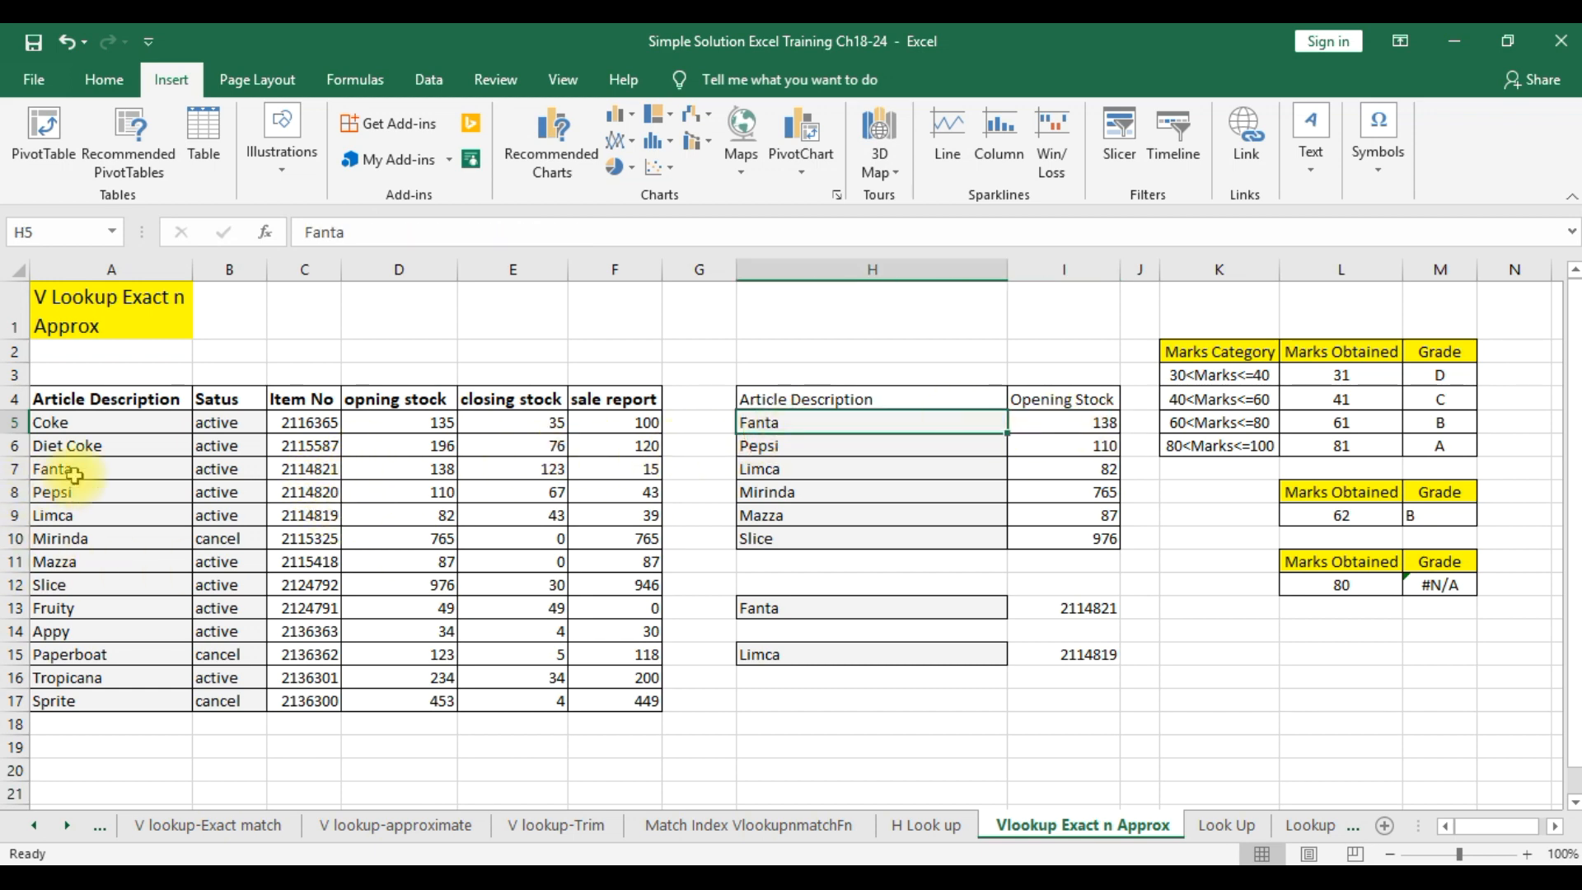
click(437, 471)
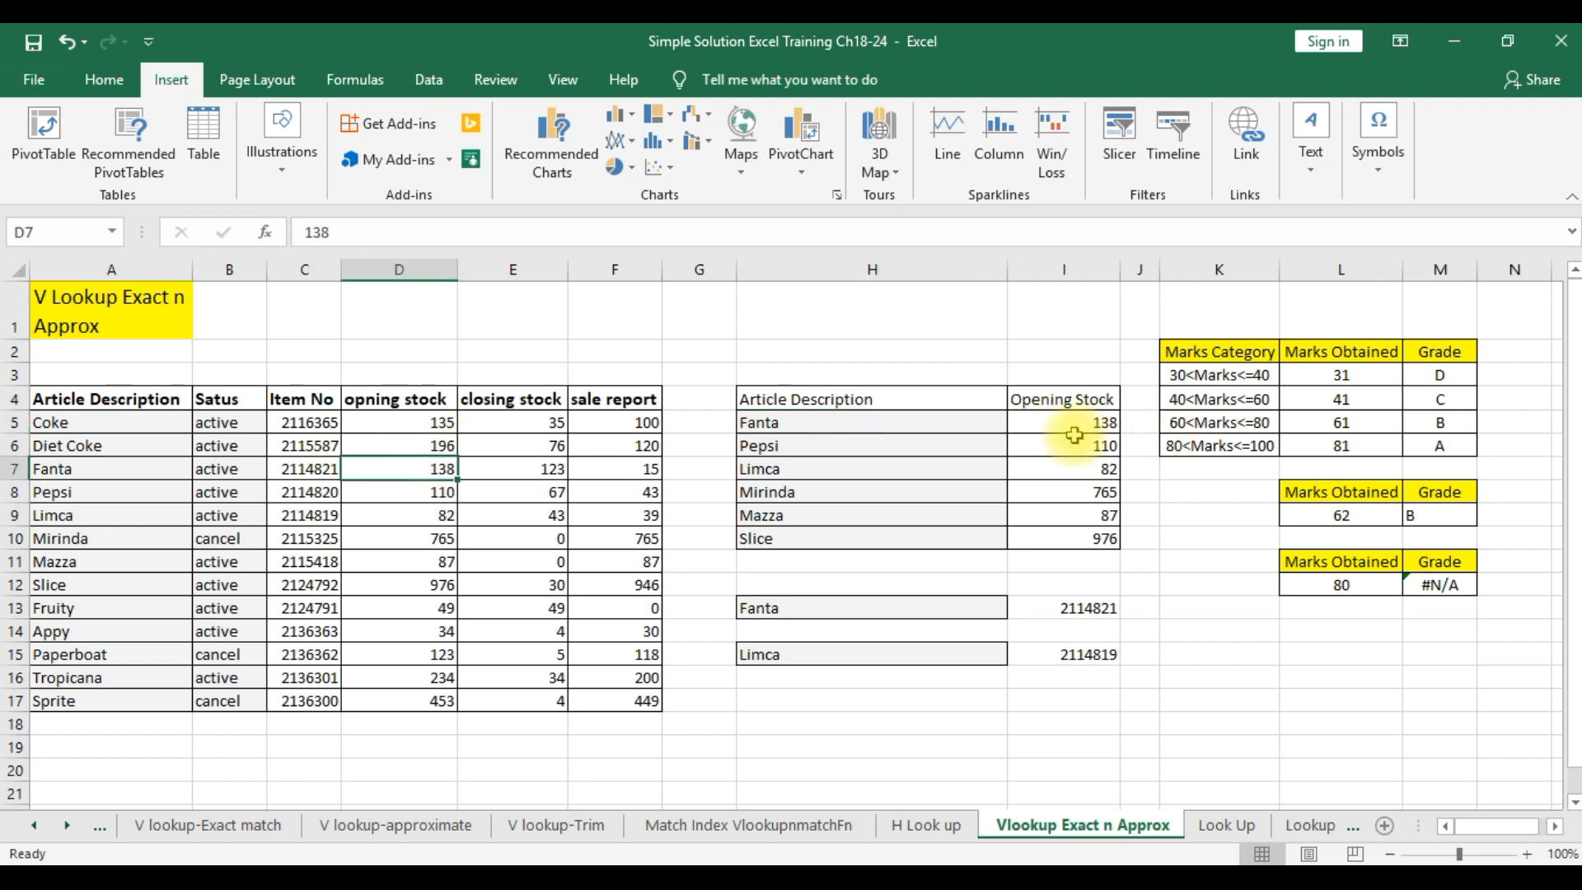
double_click(1074, 424)
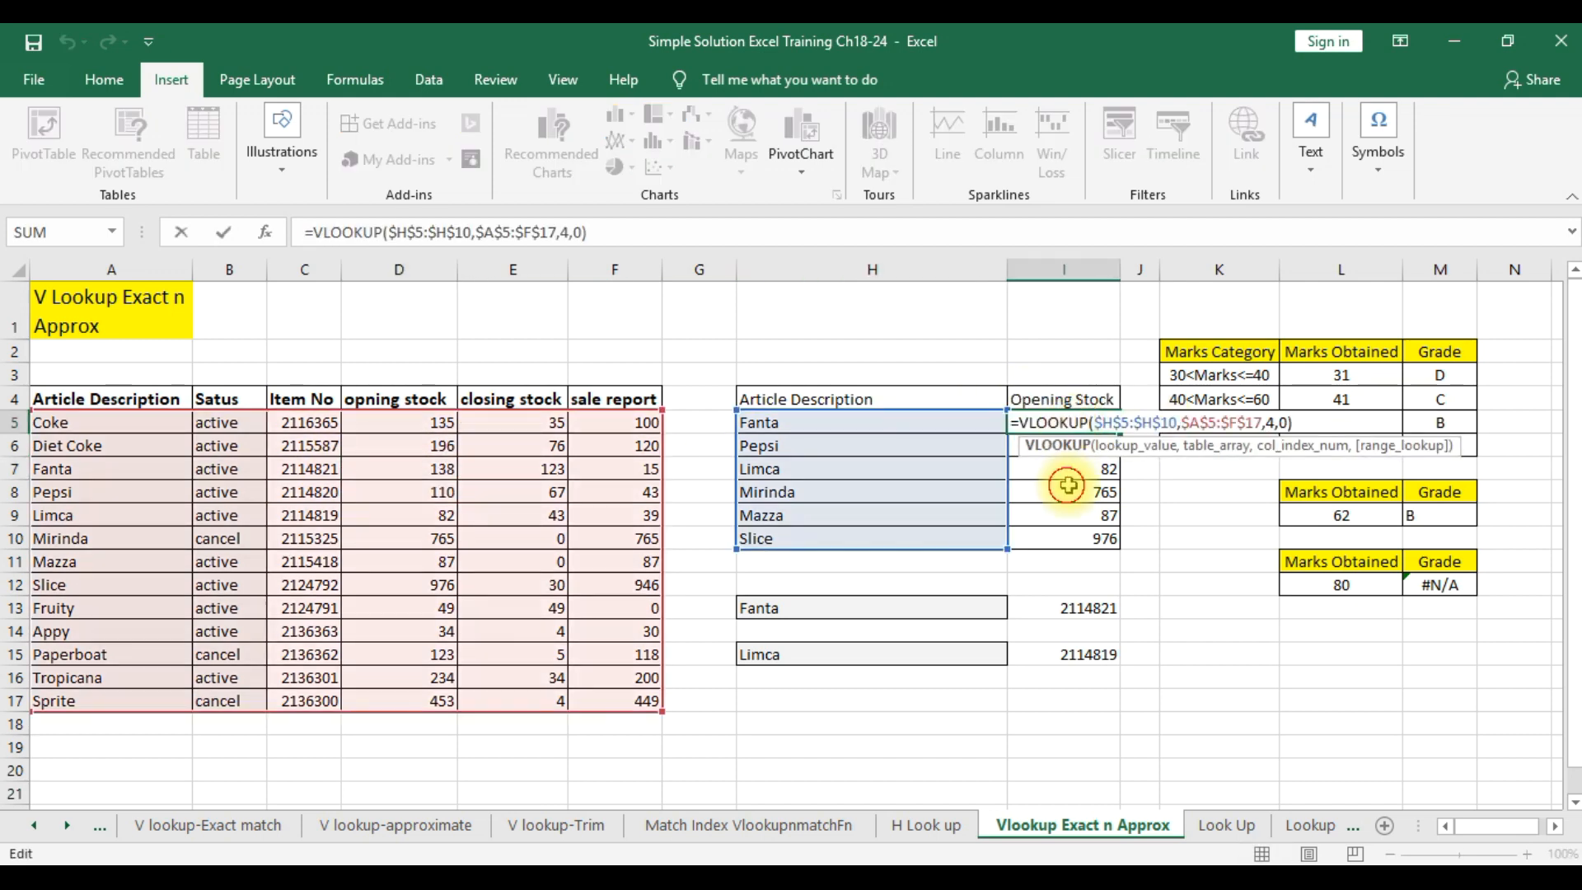
click(1067, 487)
Step: Clear the opening stock formulas from cells I5:I10
drag(1070, 417, 1069, 532)
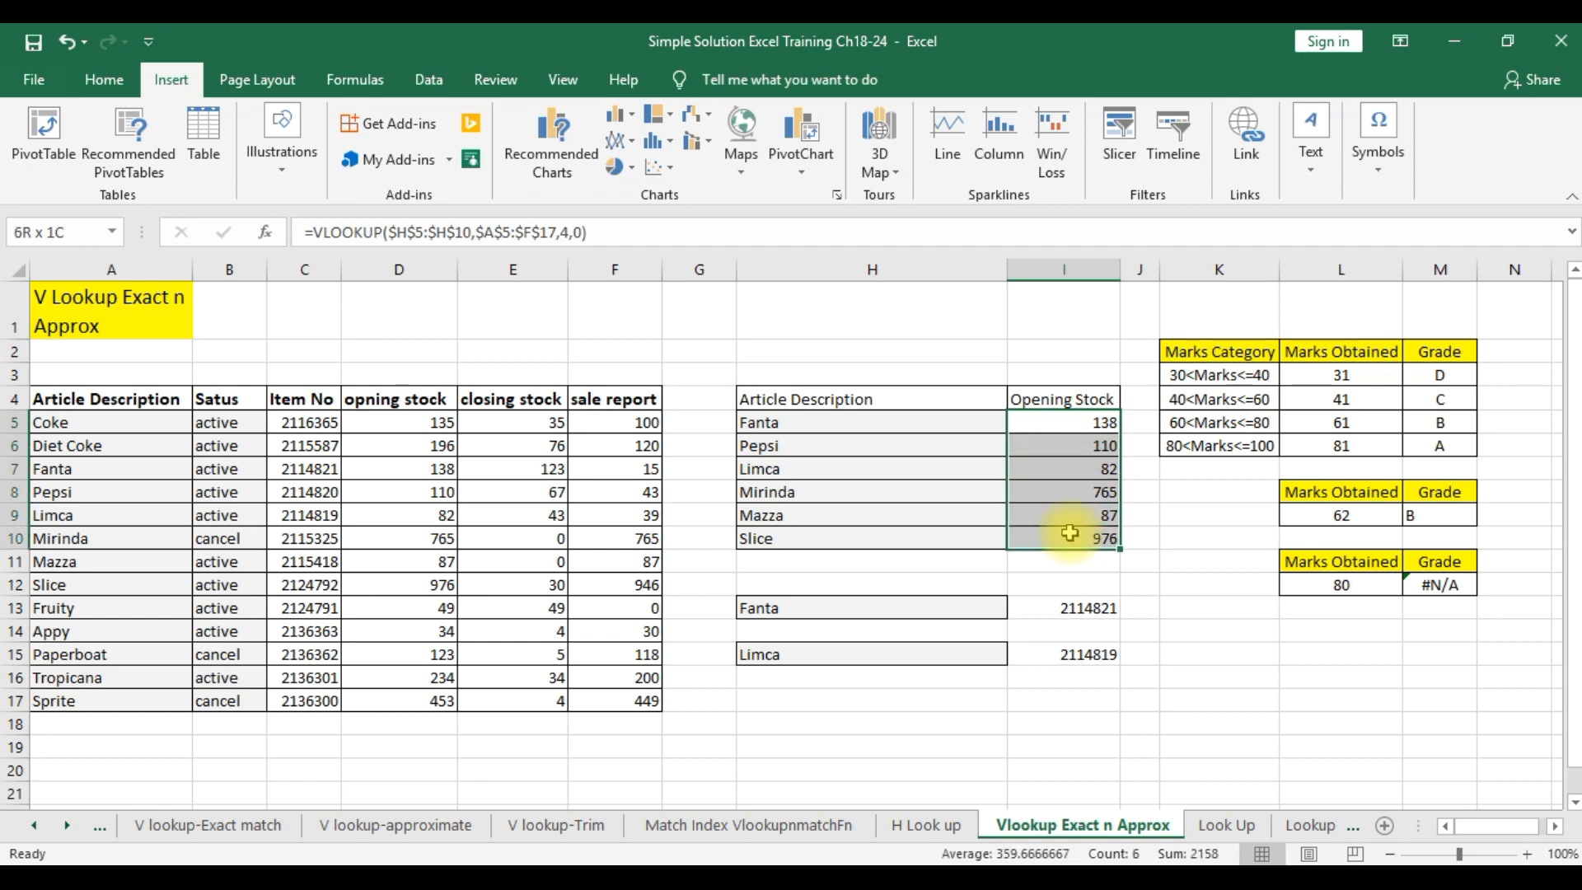
key(Delete)
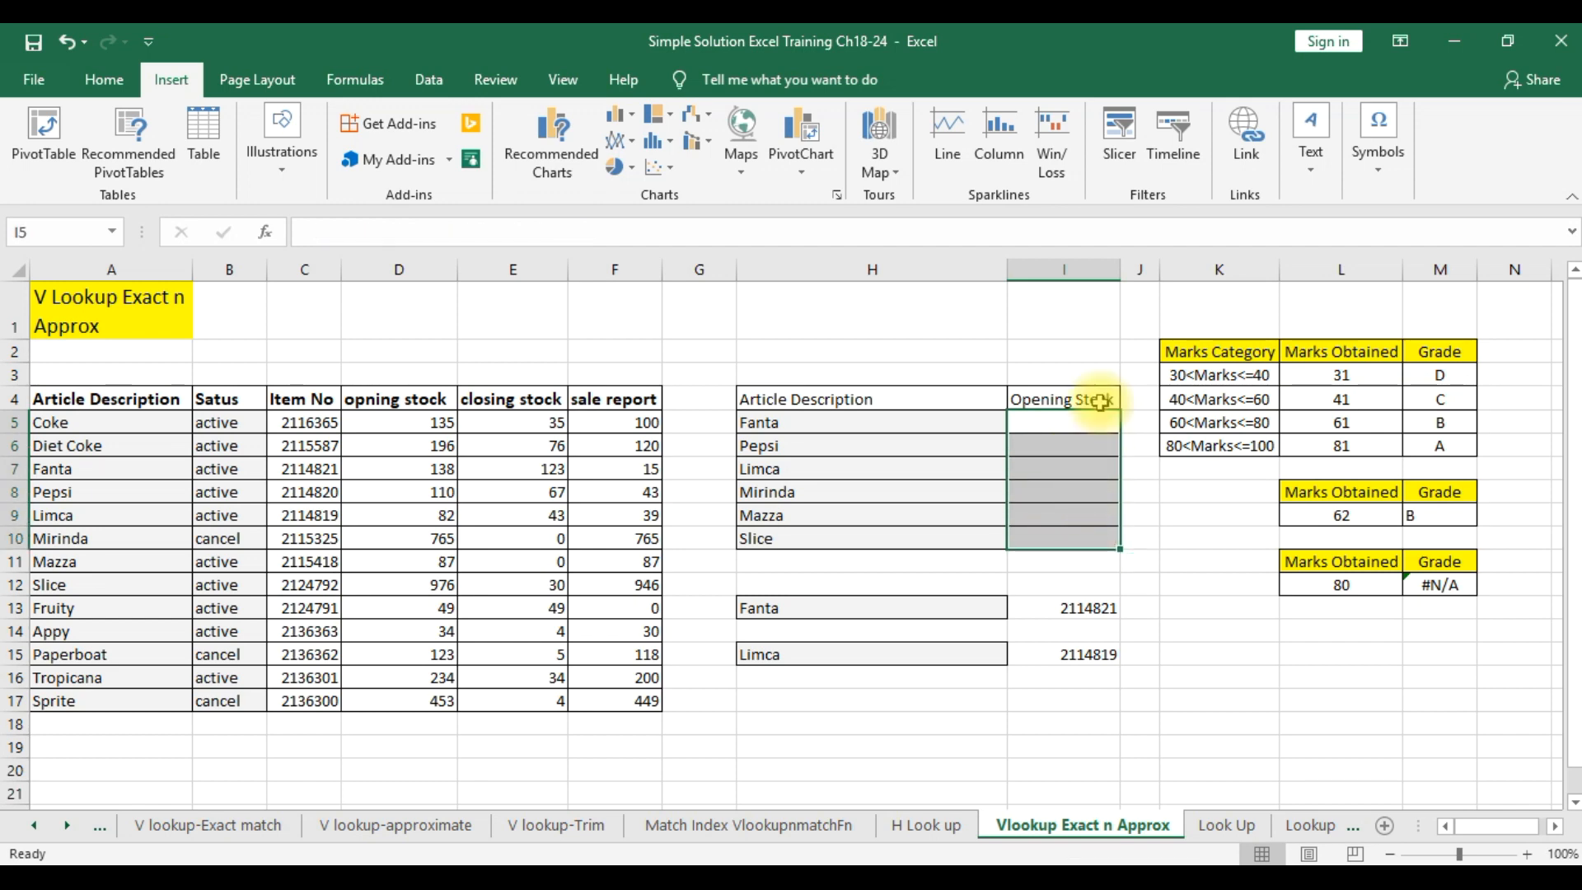
Step: Enter =VLOOKUP(H5:H10,A5:F17,4,0) in I5 to fetch Fanta's opening stock with an exact match
click(1095, 417)
text(=)
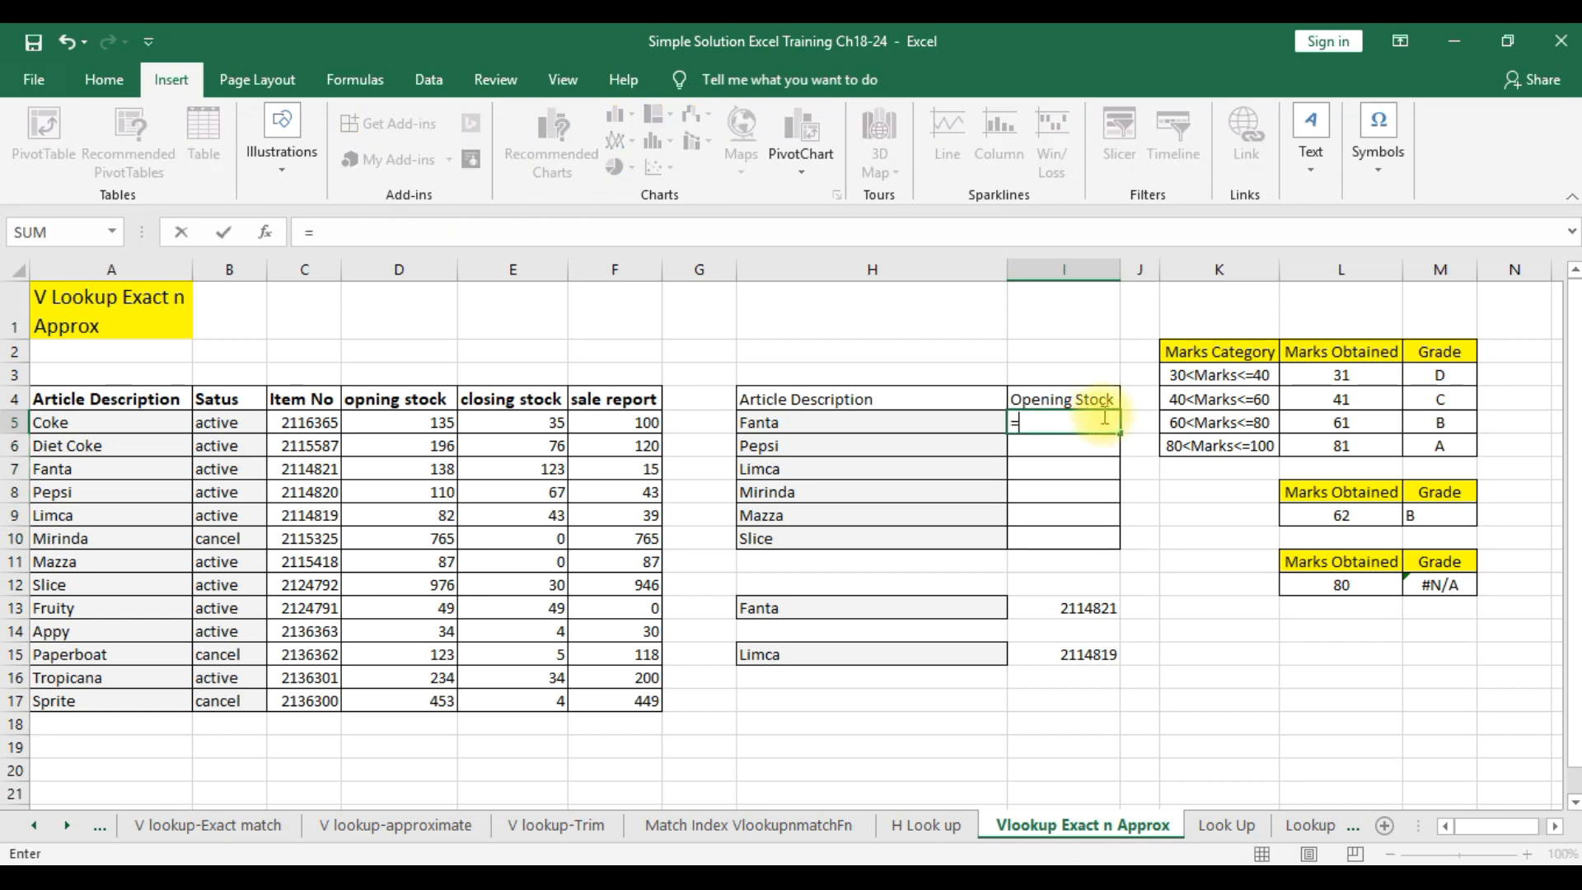
text(vlookup)
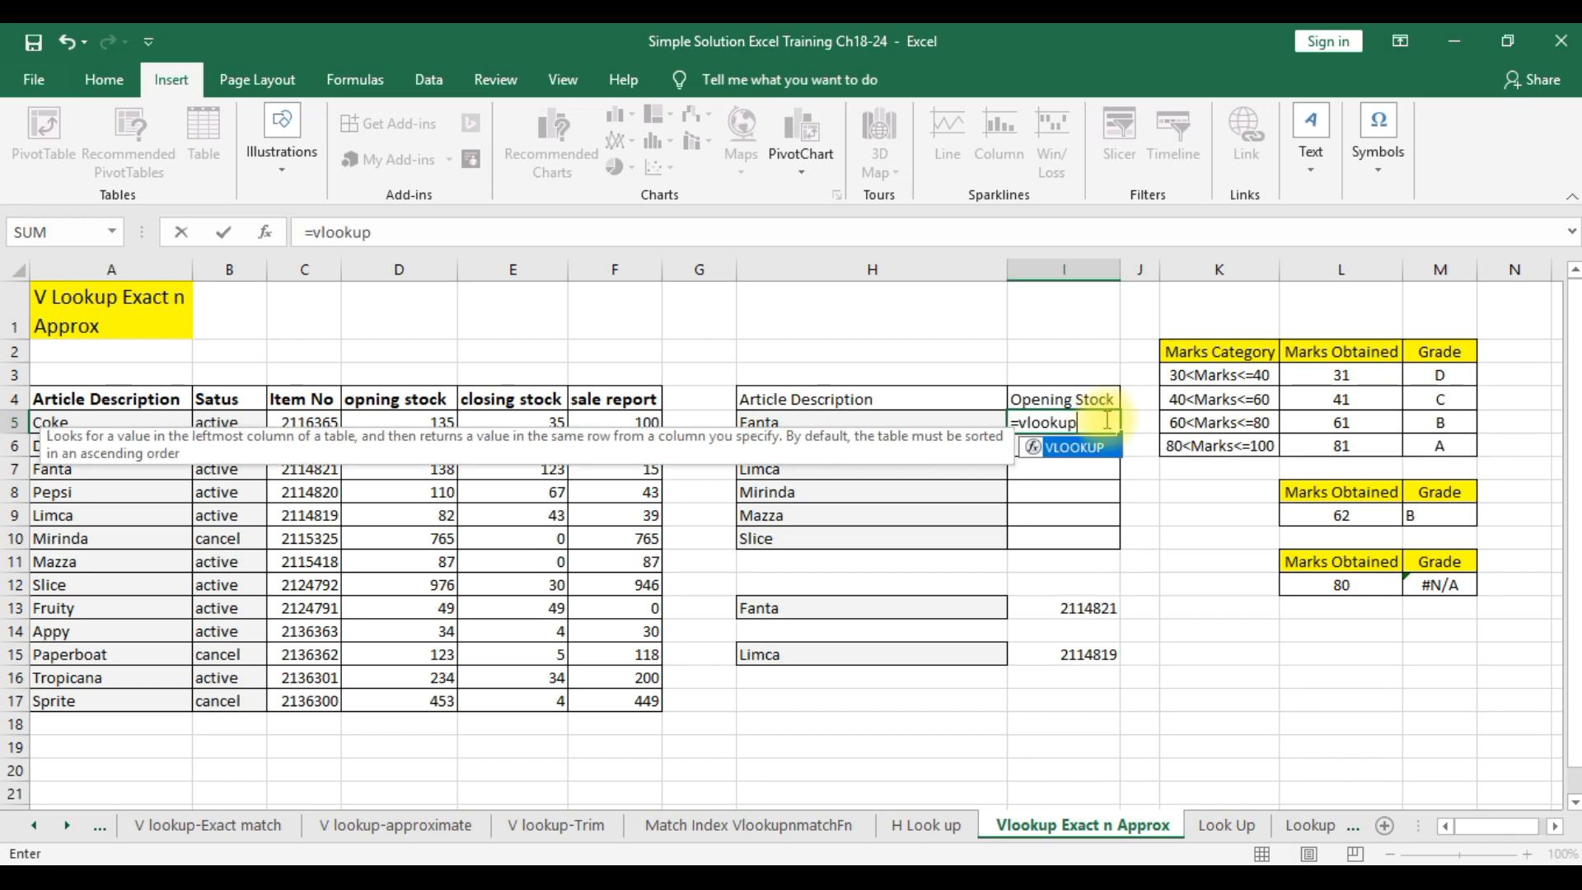
text(()
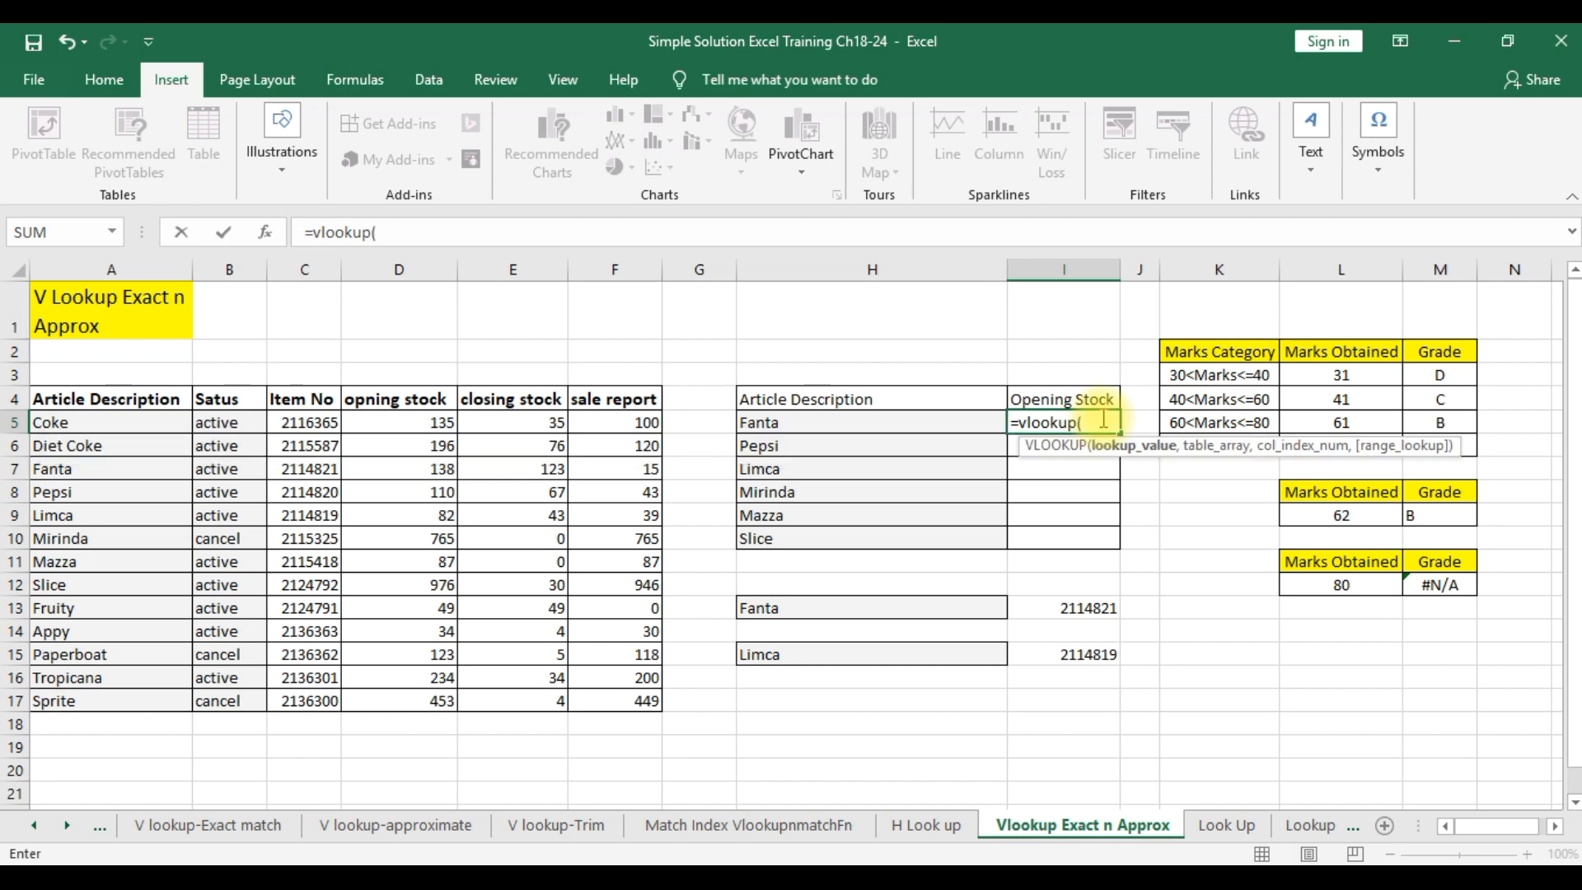
drag(860, 418, 870, 541)
text(,)
mouse_move(137, 423)
mouse_down()
mouse_move(448, 607)
mouse_move(622, 692)
mouse_move(665, 687)
mouse_up()
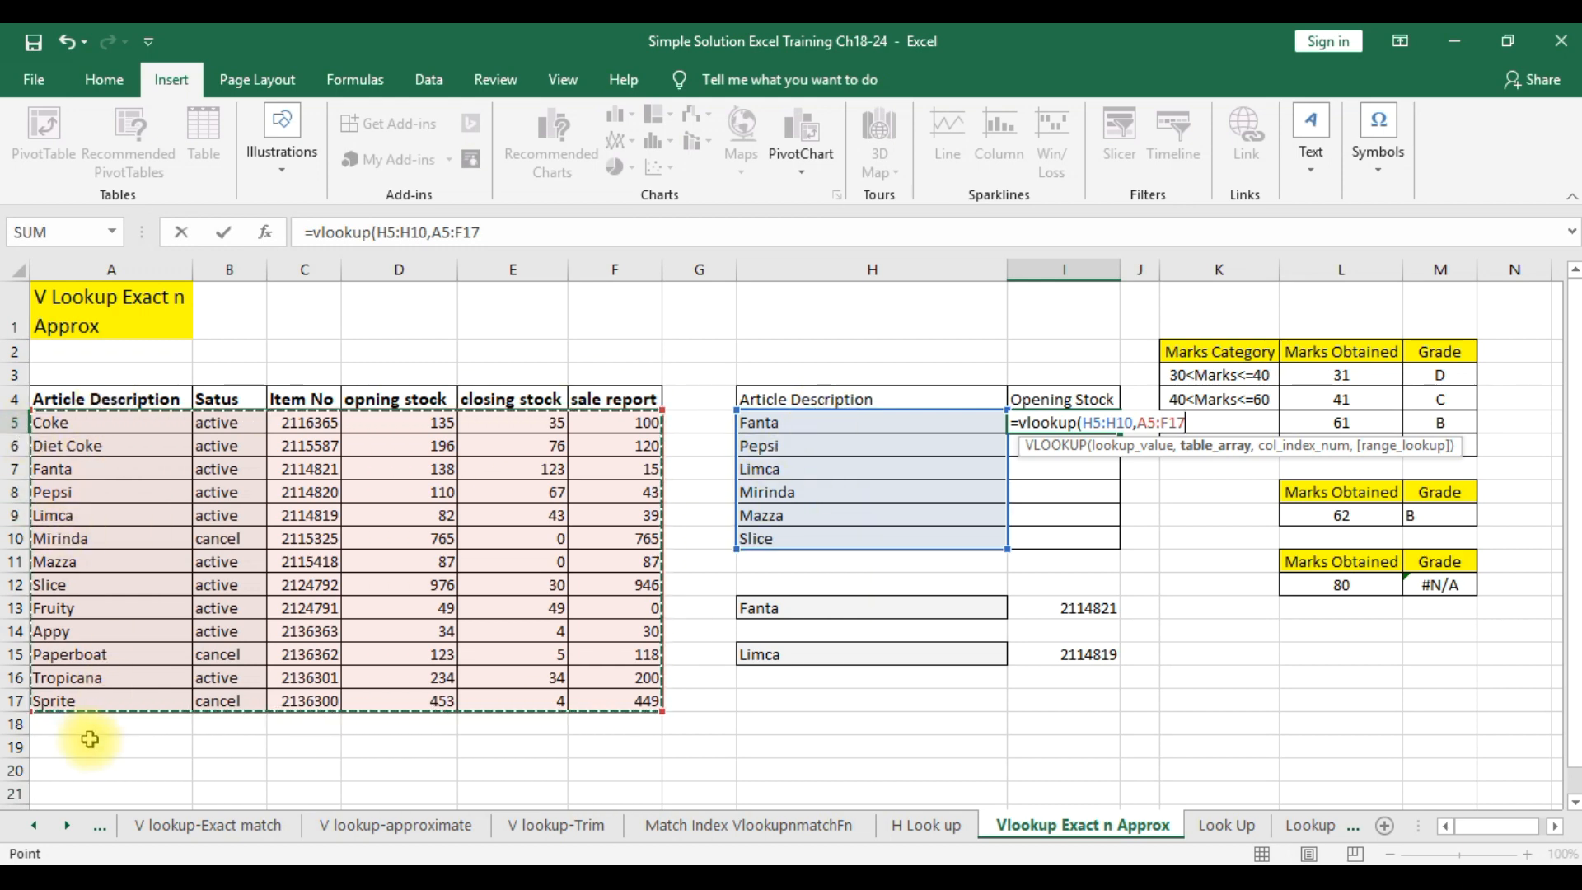
text(,)
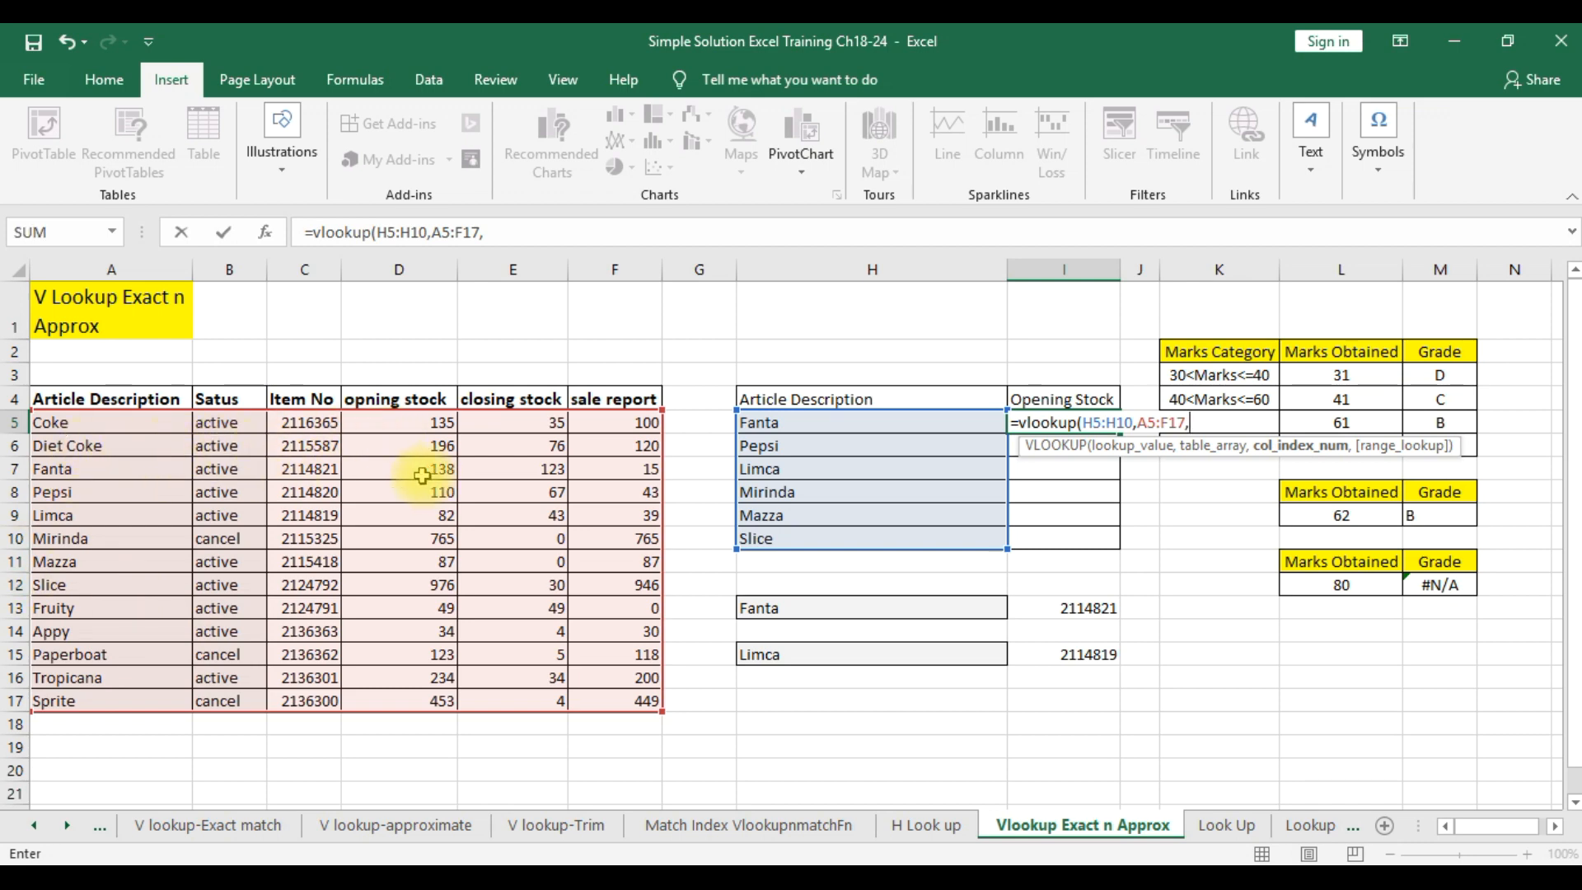
text(4)
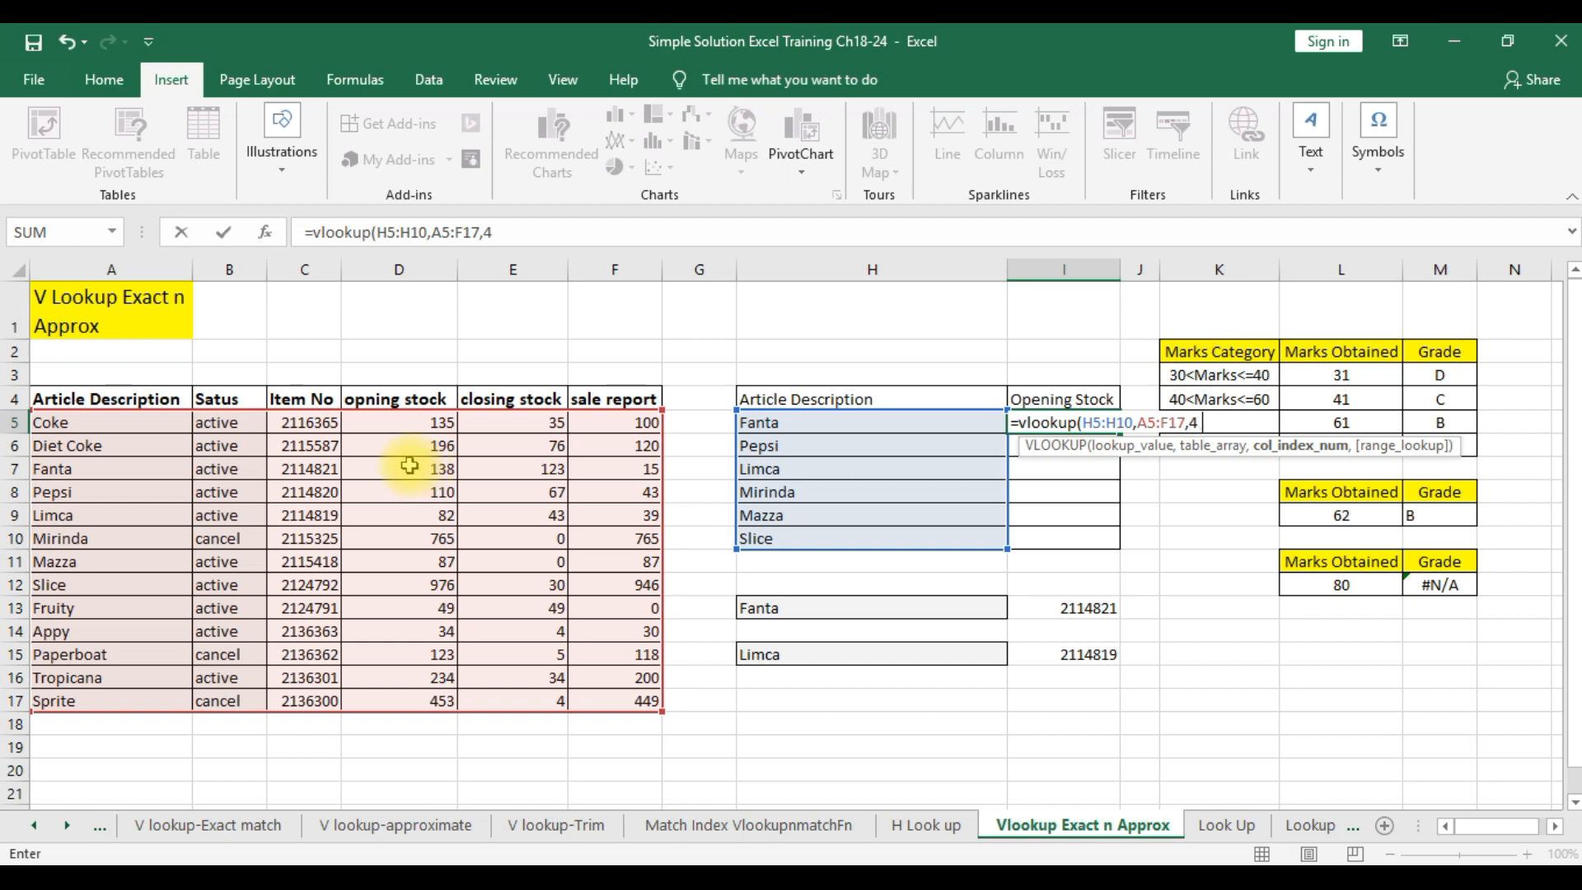
text(,0)
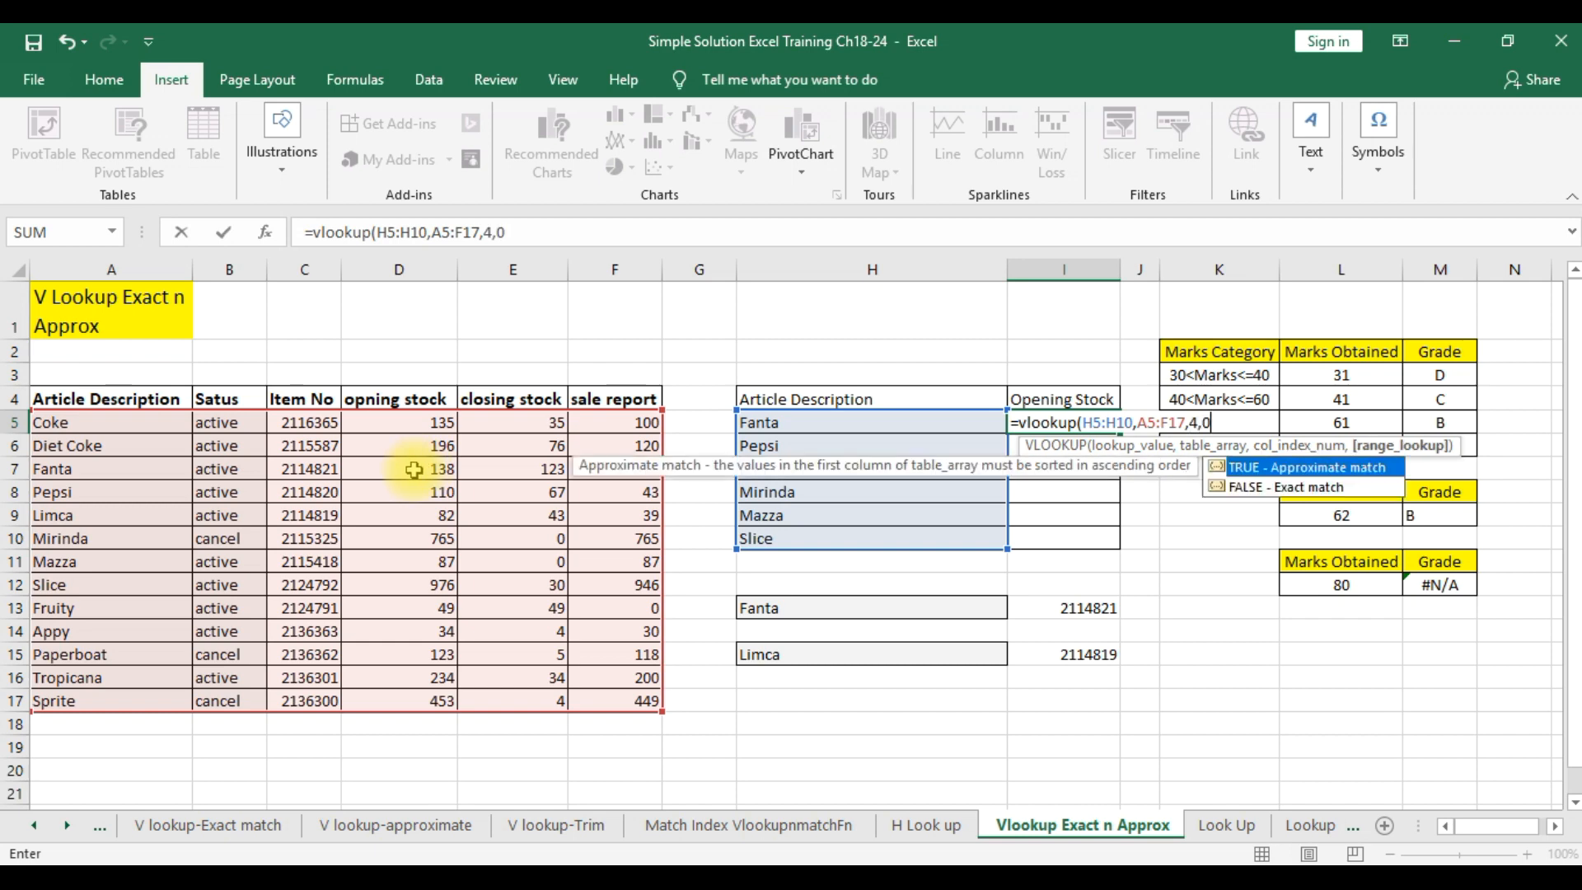
text())
key(Return)
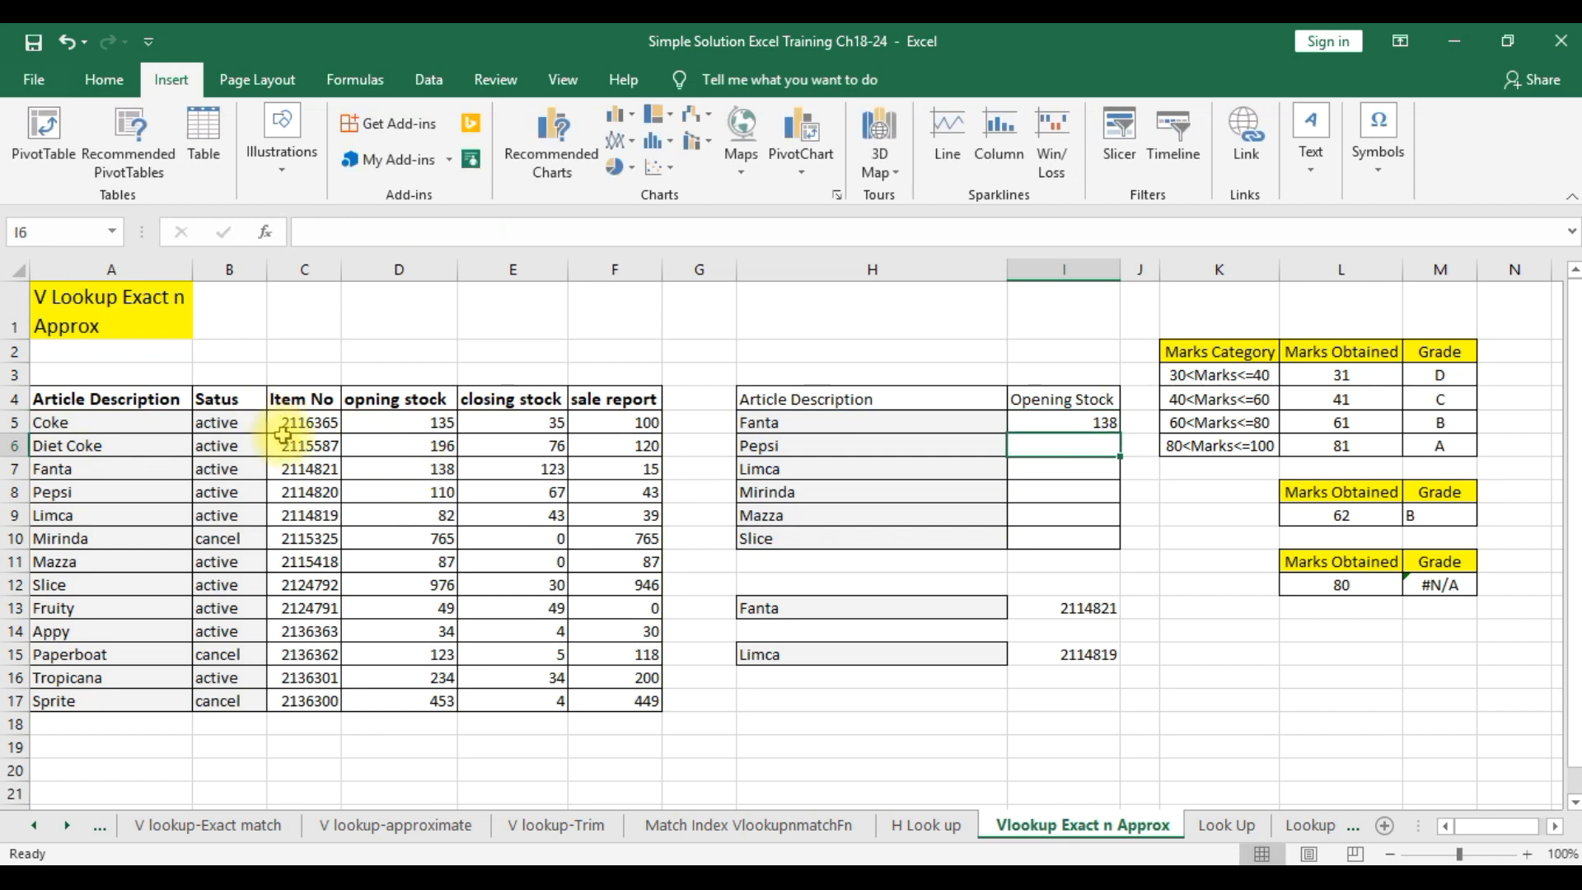
Step: Fill the VLOOKUP formula from I5 down through I10 for the remaining articles
click(1060, 417)
drag(1119, 432, 1114, 540)
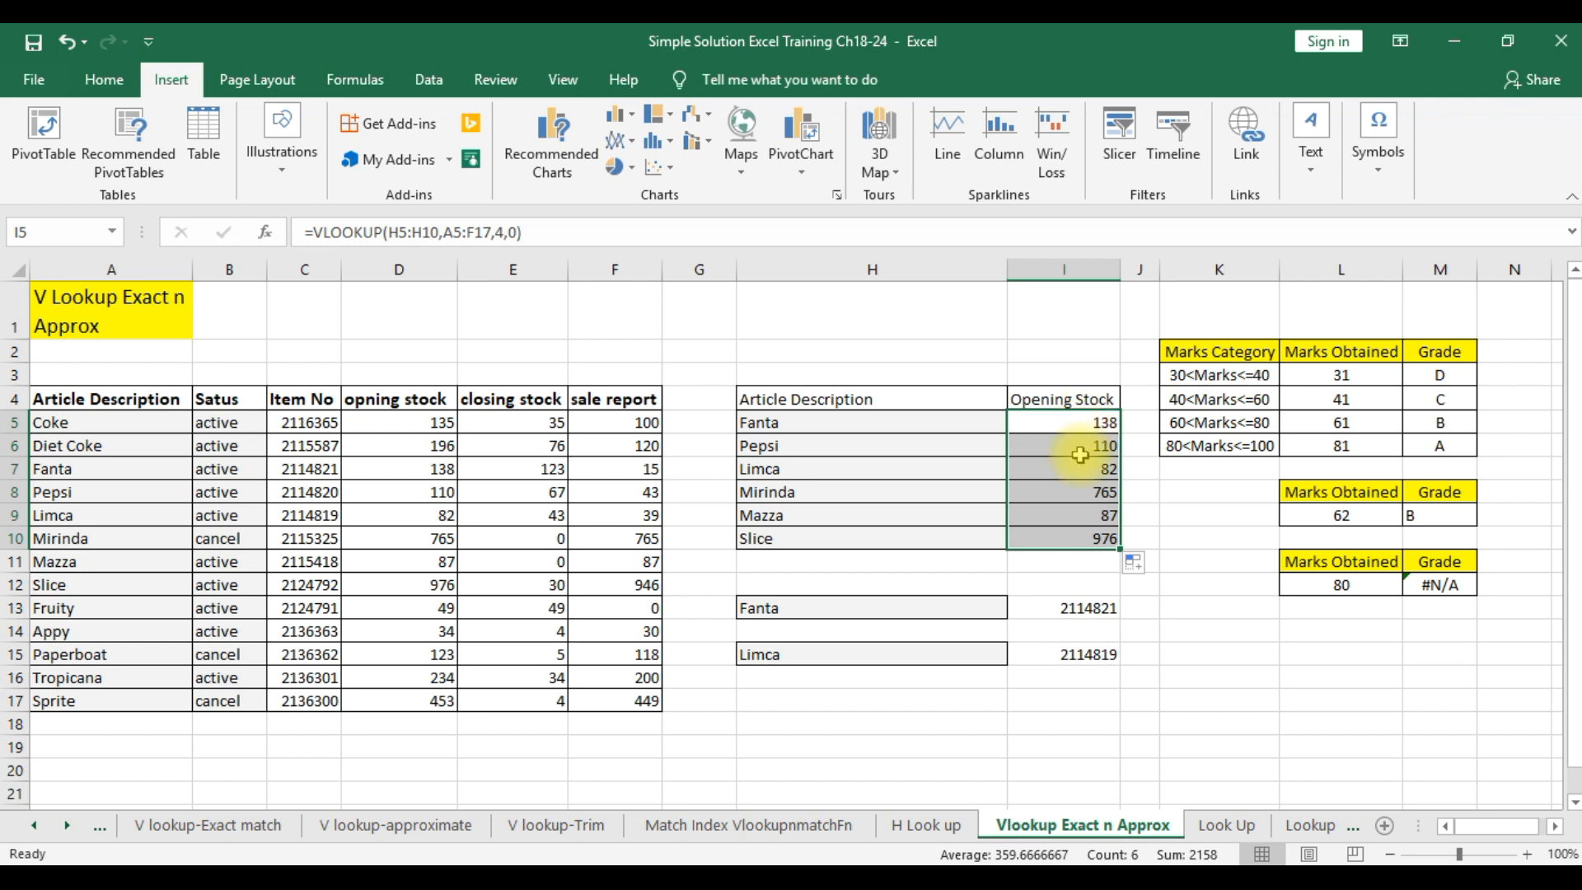
Step: Inspect the lookup and table ranges used by the filled formulas in I6, I9 and I8 against those in I5
click(1084, 444)
double_click(1084, 445)
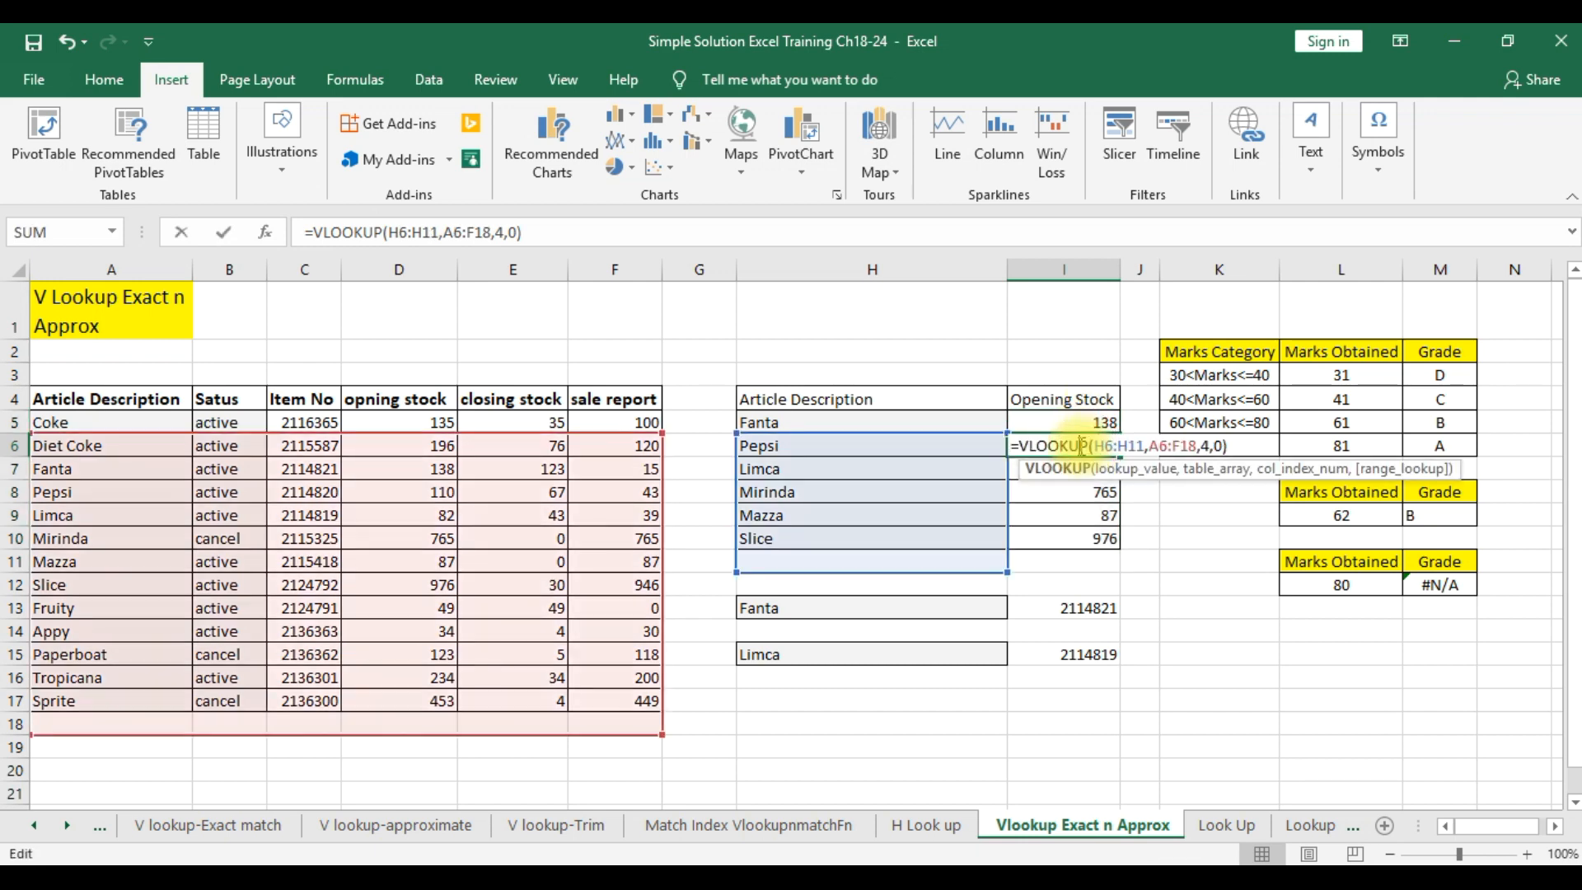
click(1045, 519)
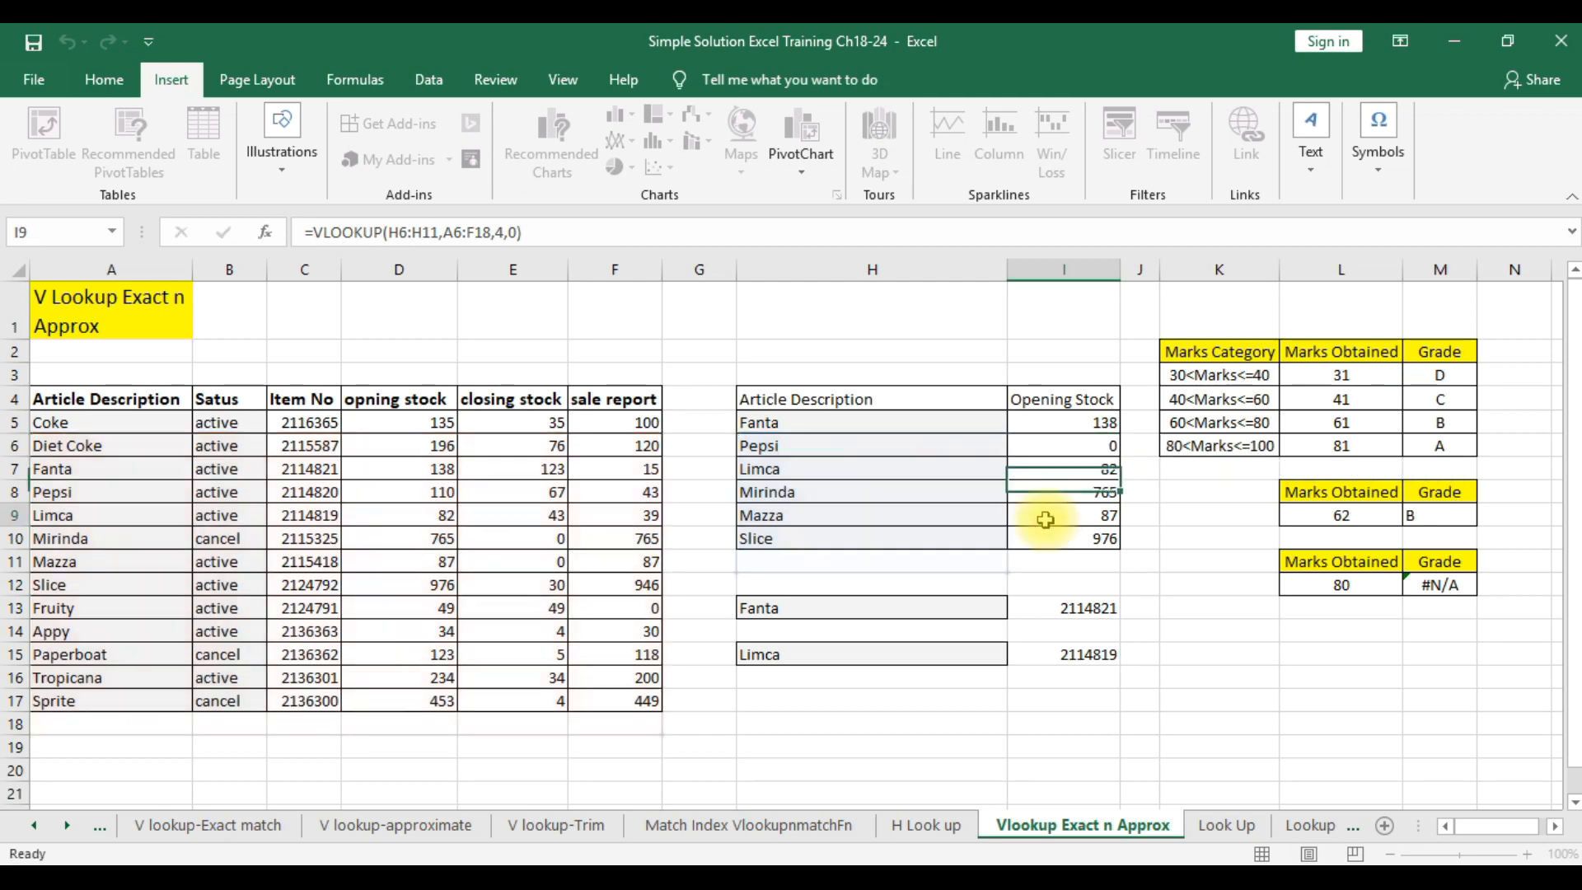
double_click(1045, 519)
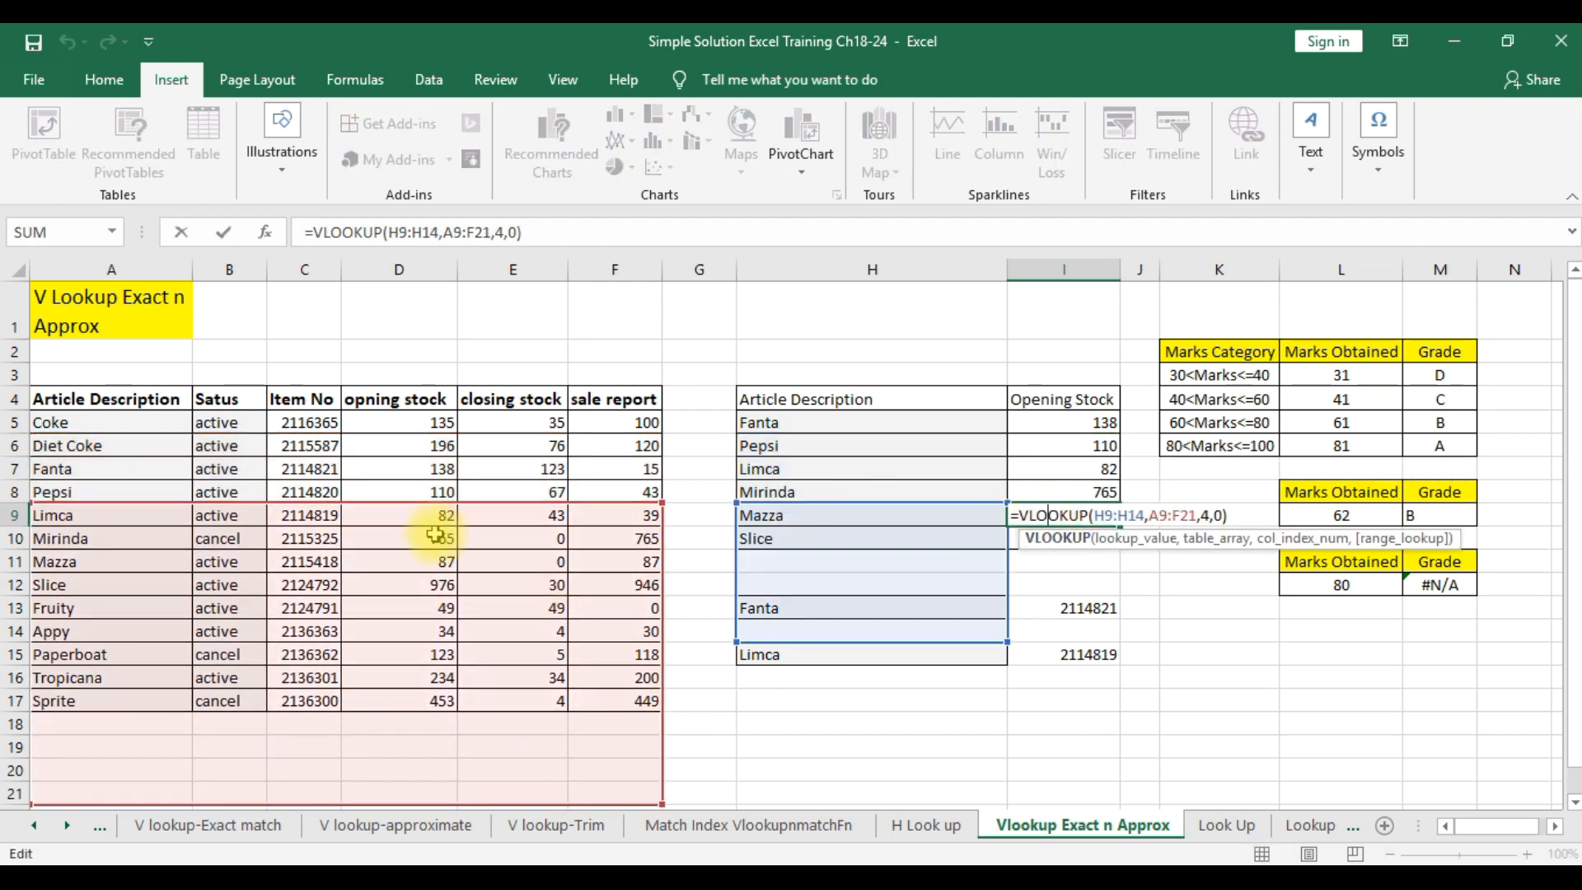
click(1203, 587)
click(1082, 423)
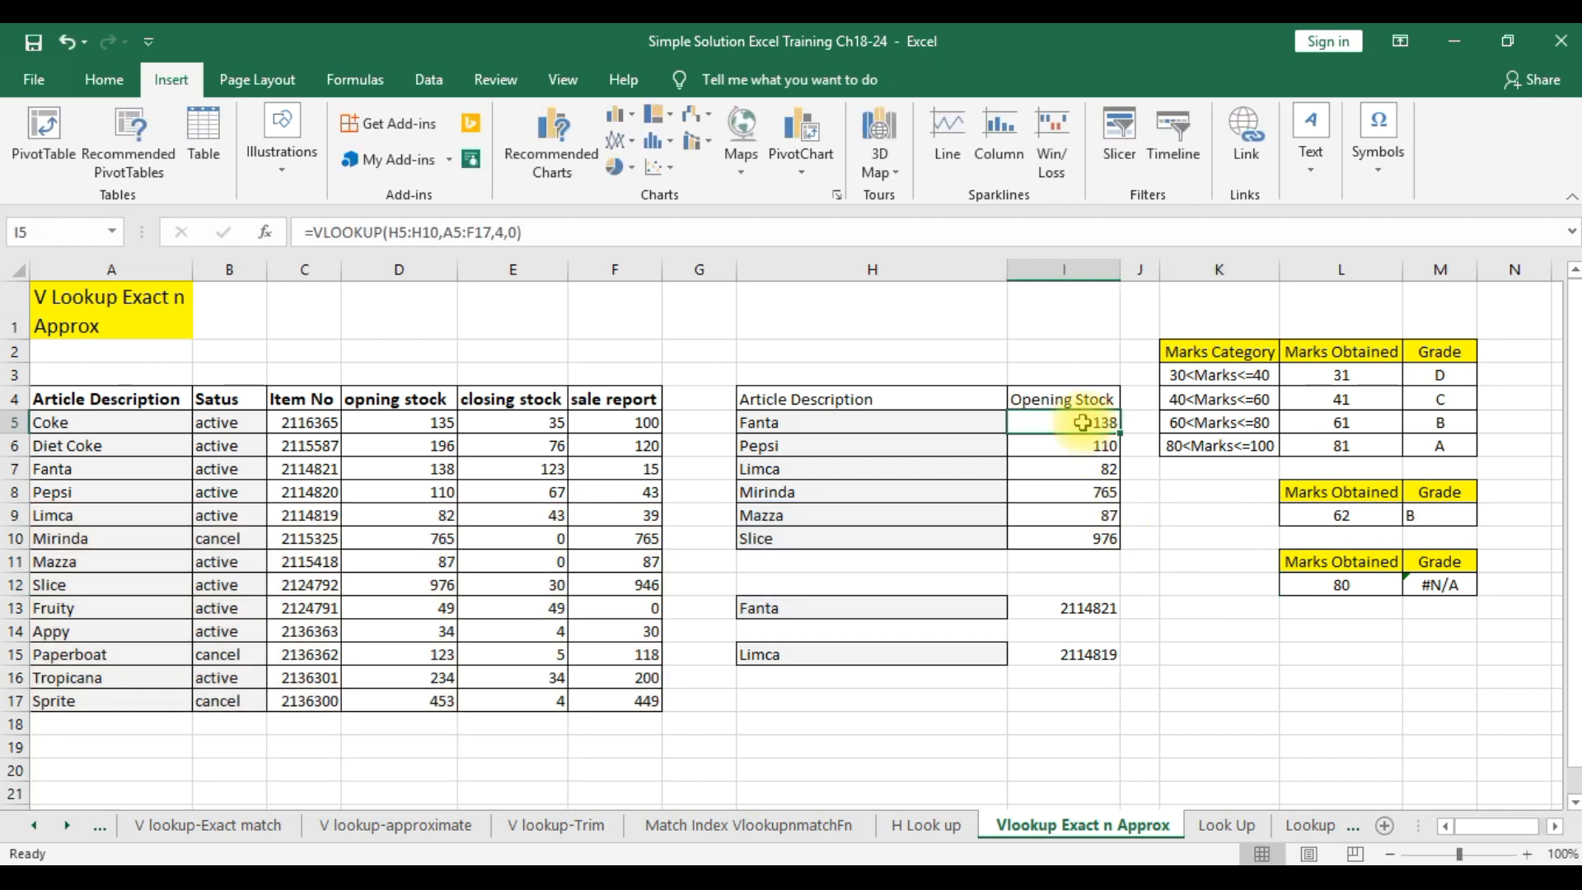
double_click(1082, 423)
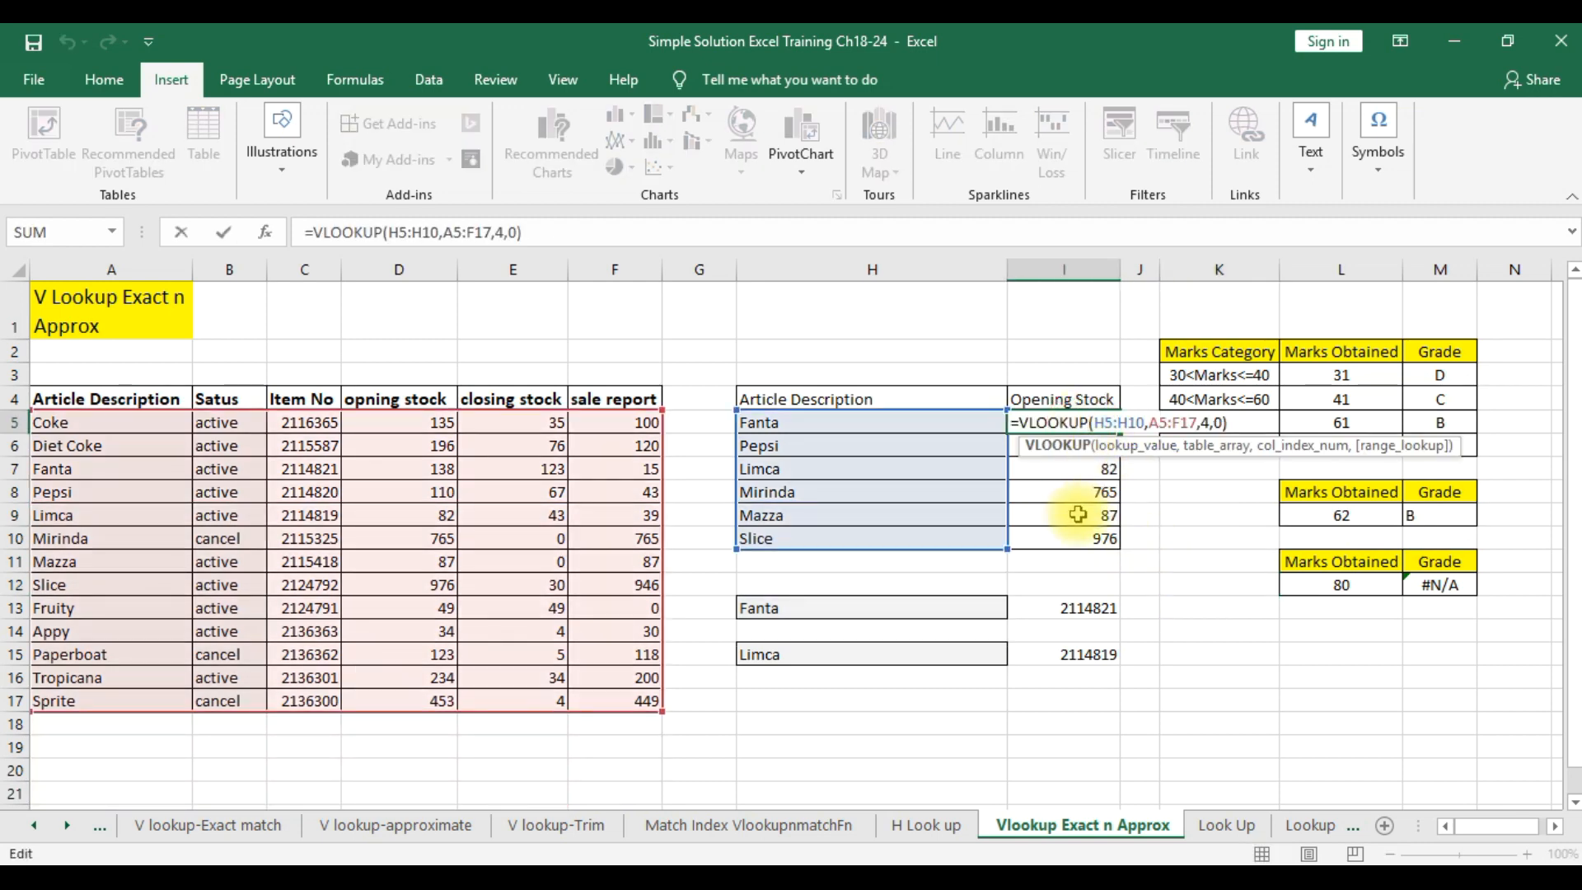
click(1068, 563)
double_click(1068, 492)
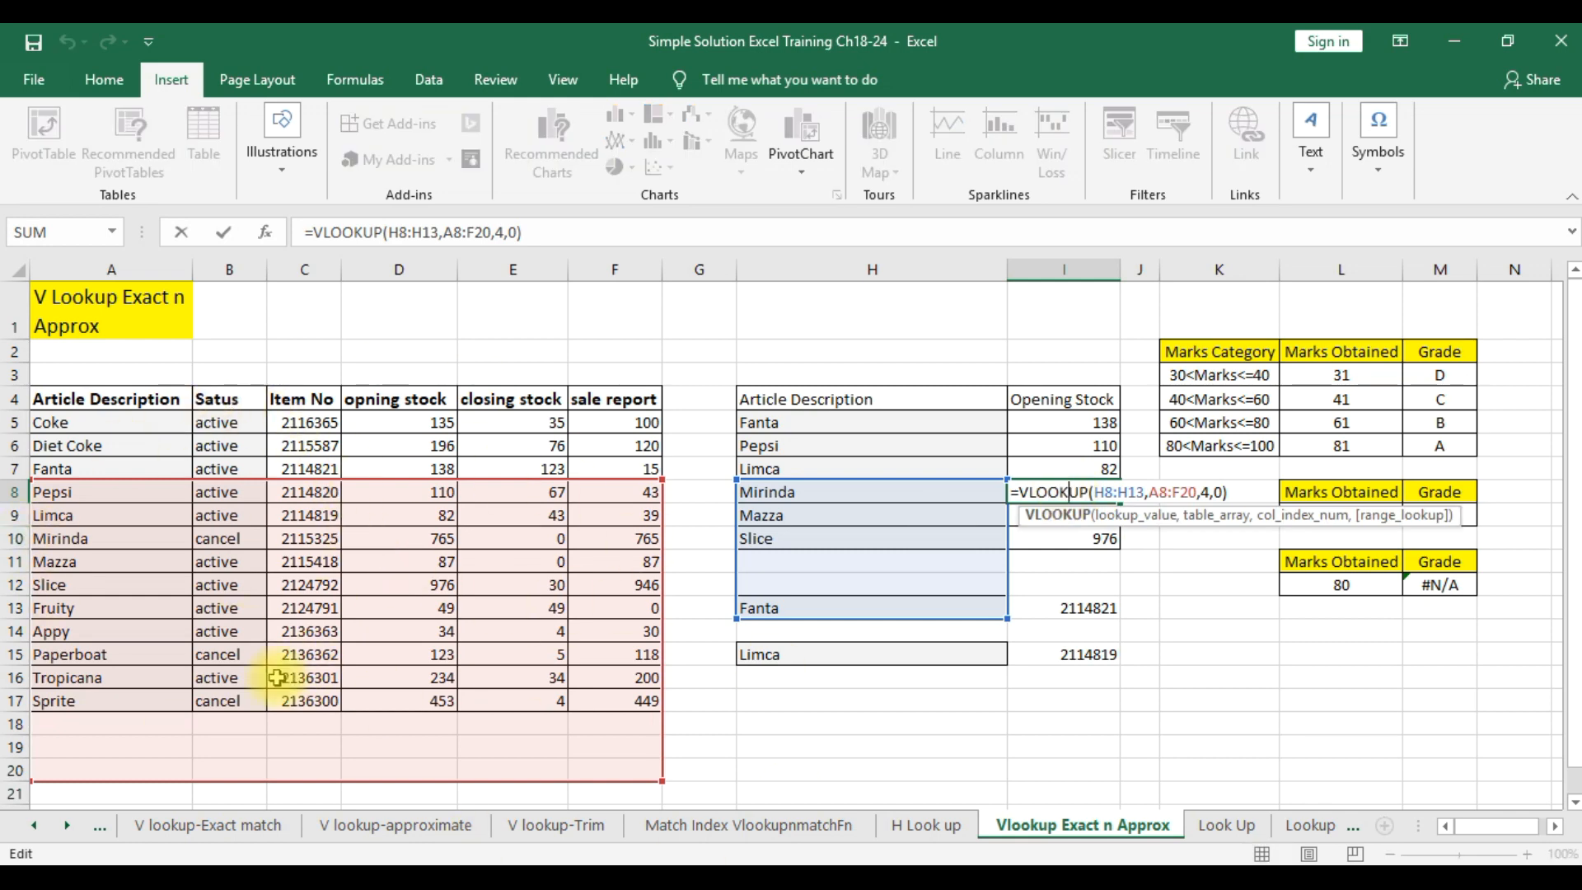
click(1139, 671)
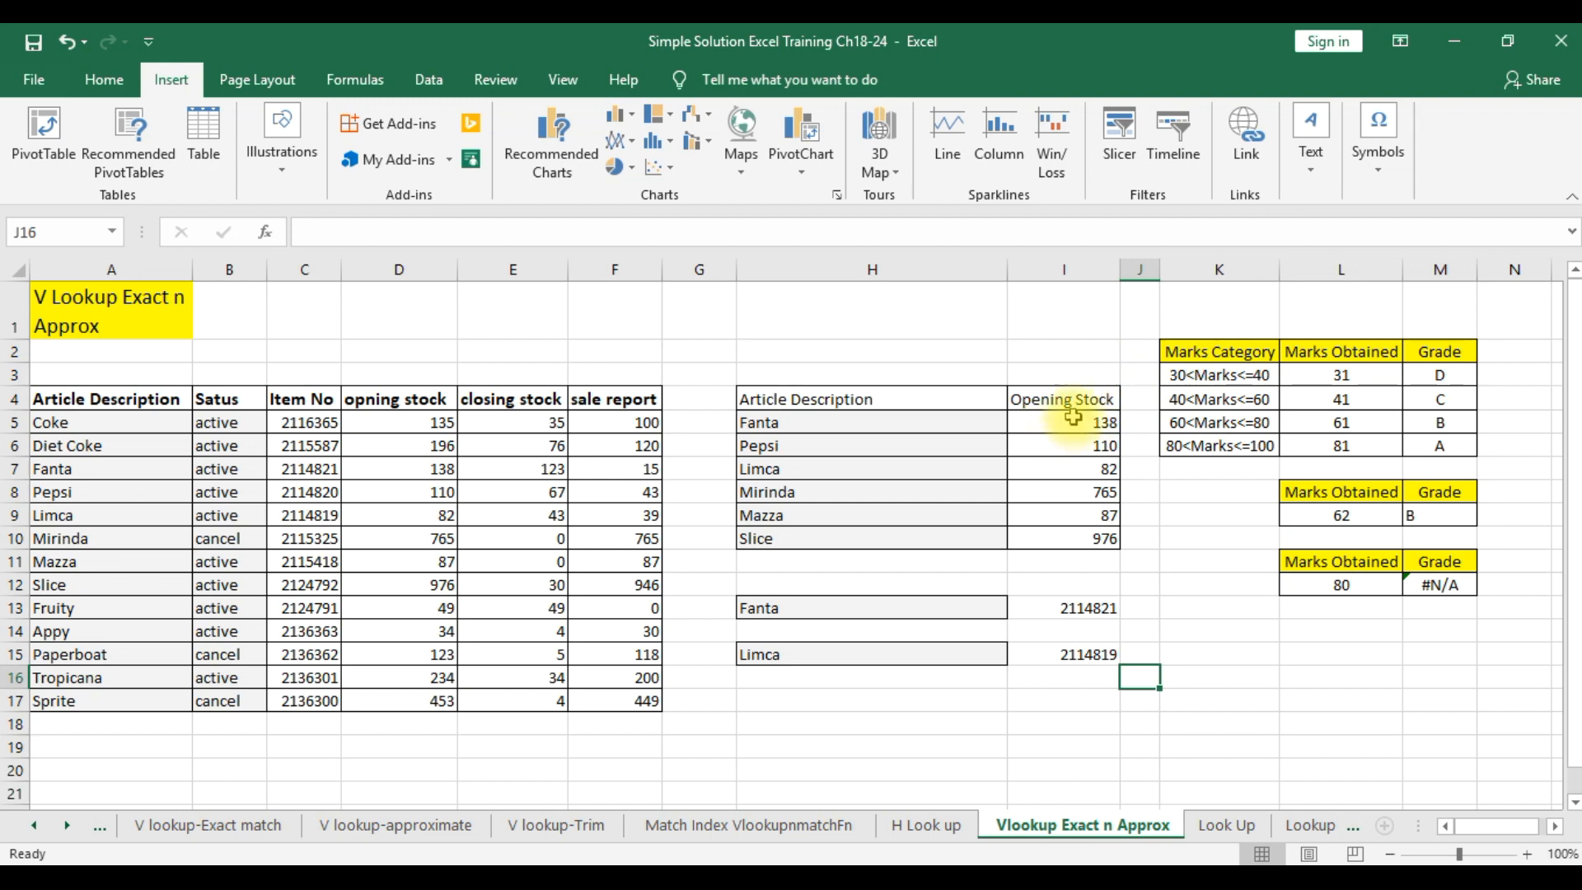
drag(1073, 424, 1075, 539)
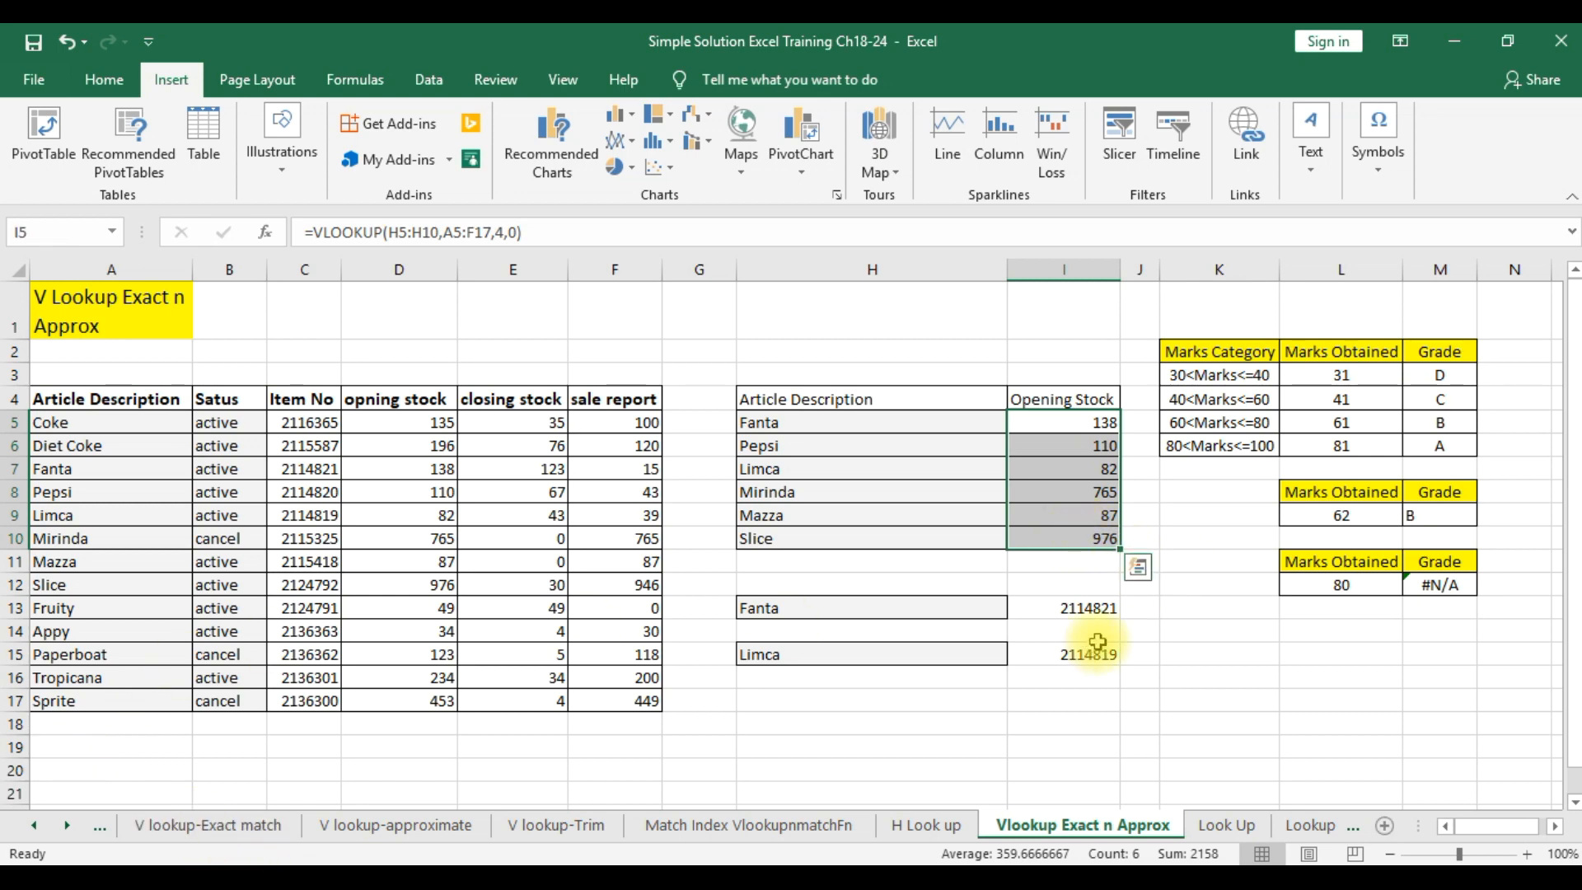
click(1190, 657)
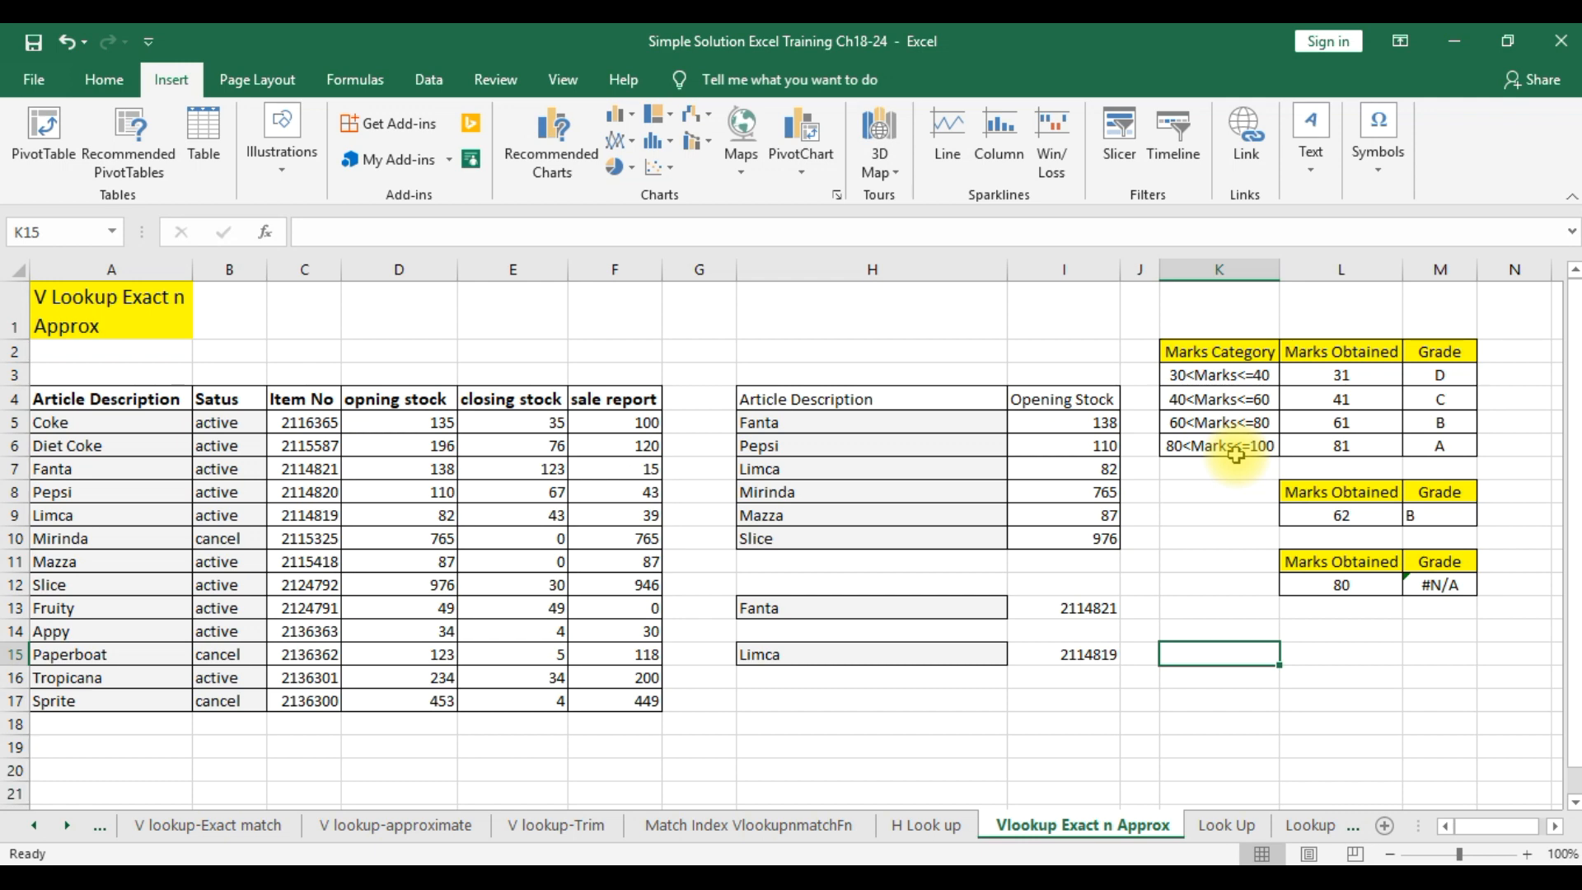
Step: Review how the marks categories in K3:K6 correspond to the grades in column M
click(1254, 376)
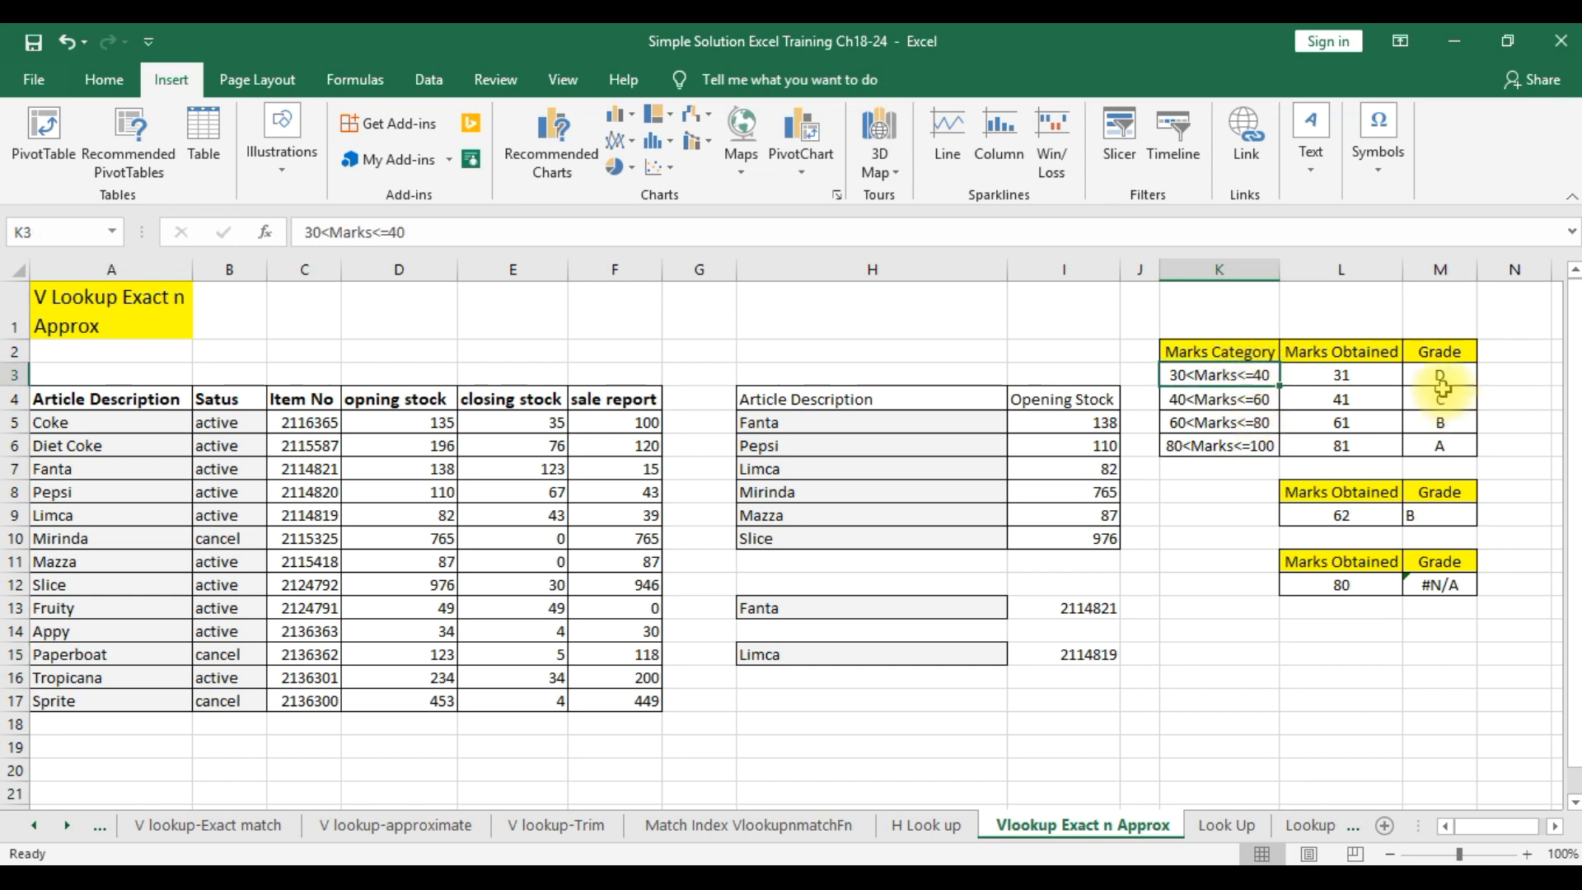
click(1442, 378)
click(1232, 401)
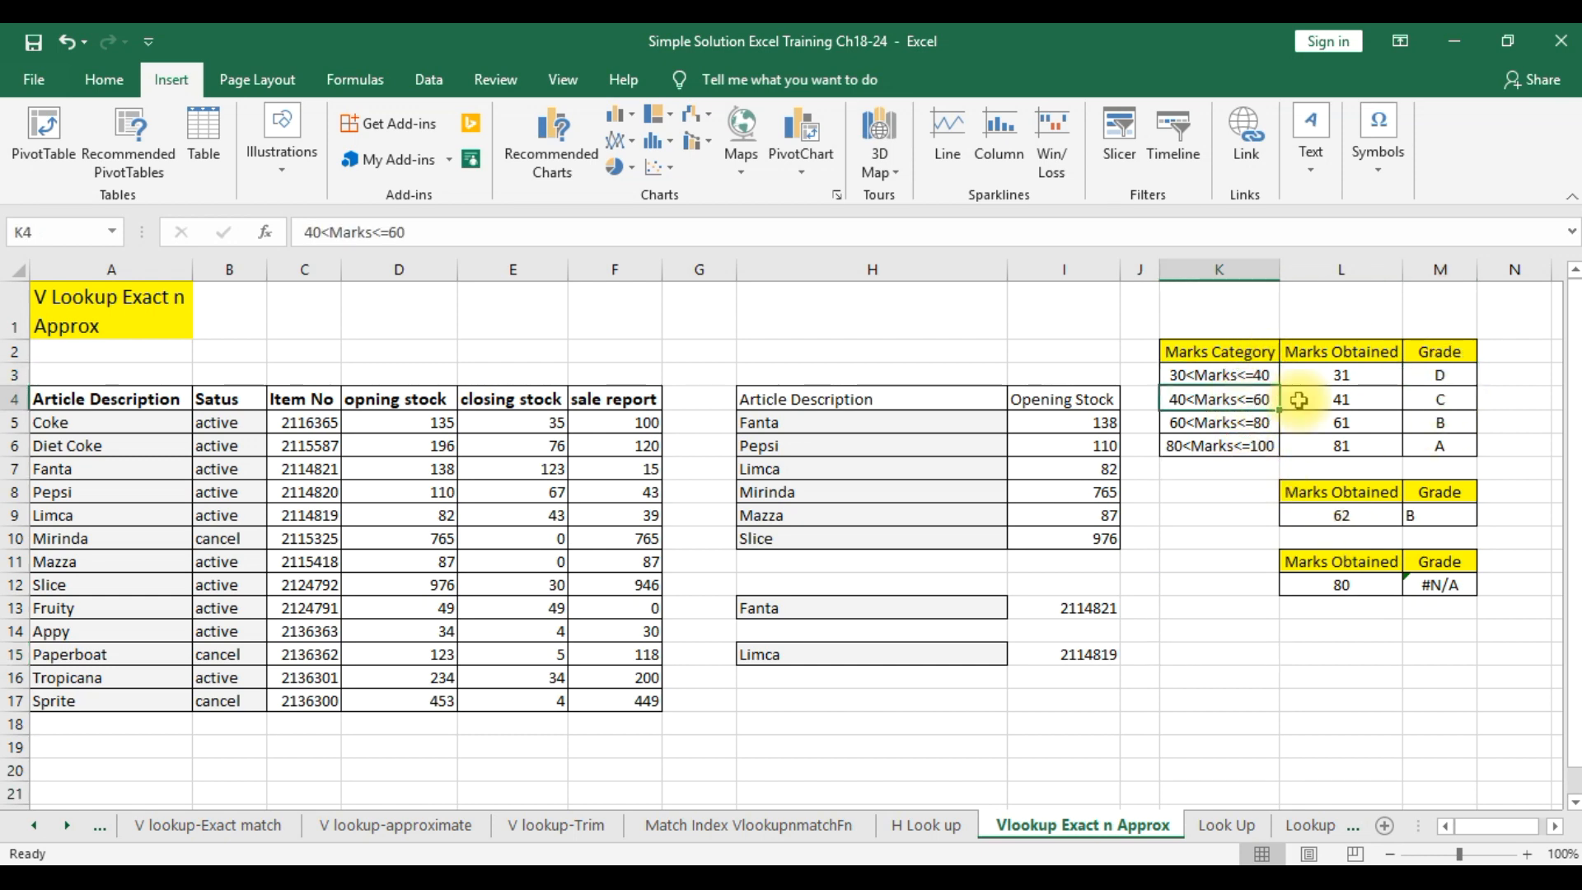
click(1446, 403)
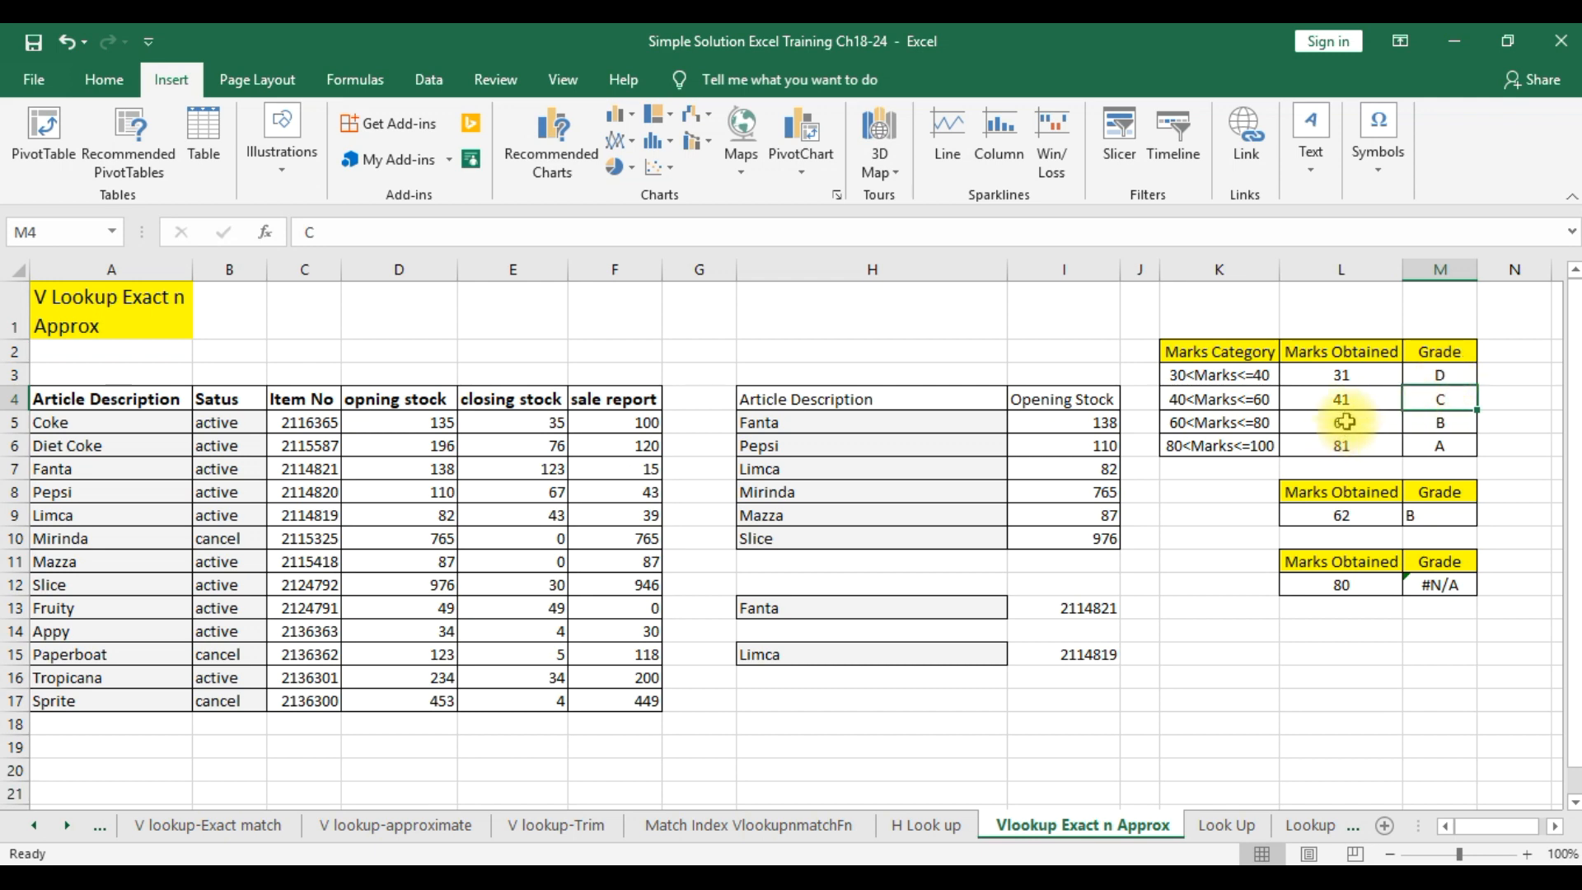
click(1461, 424)
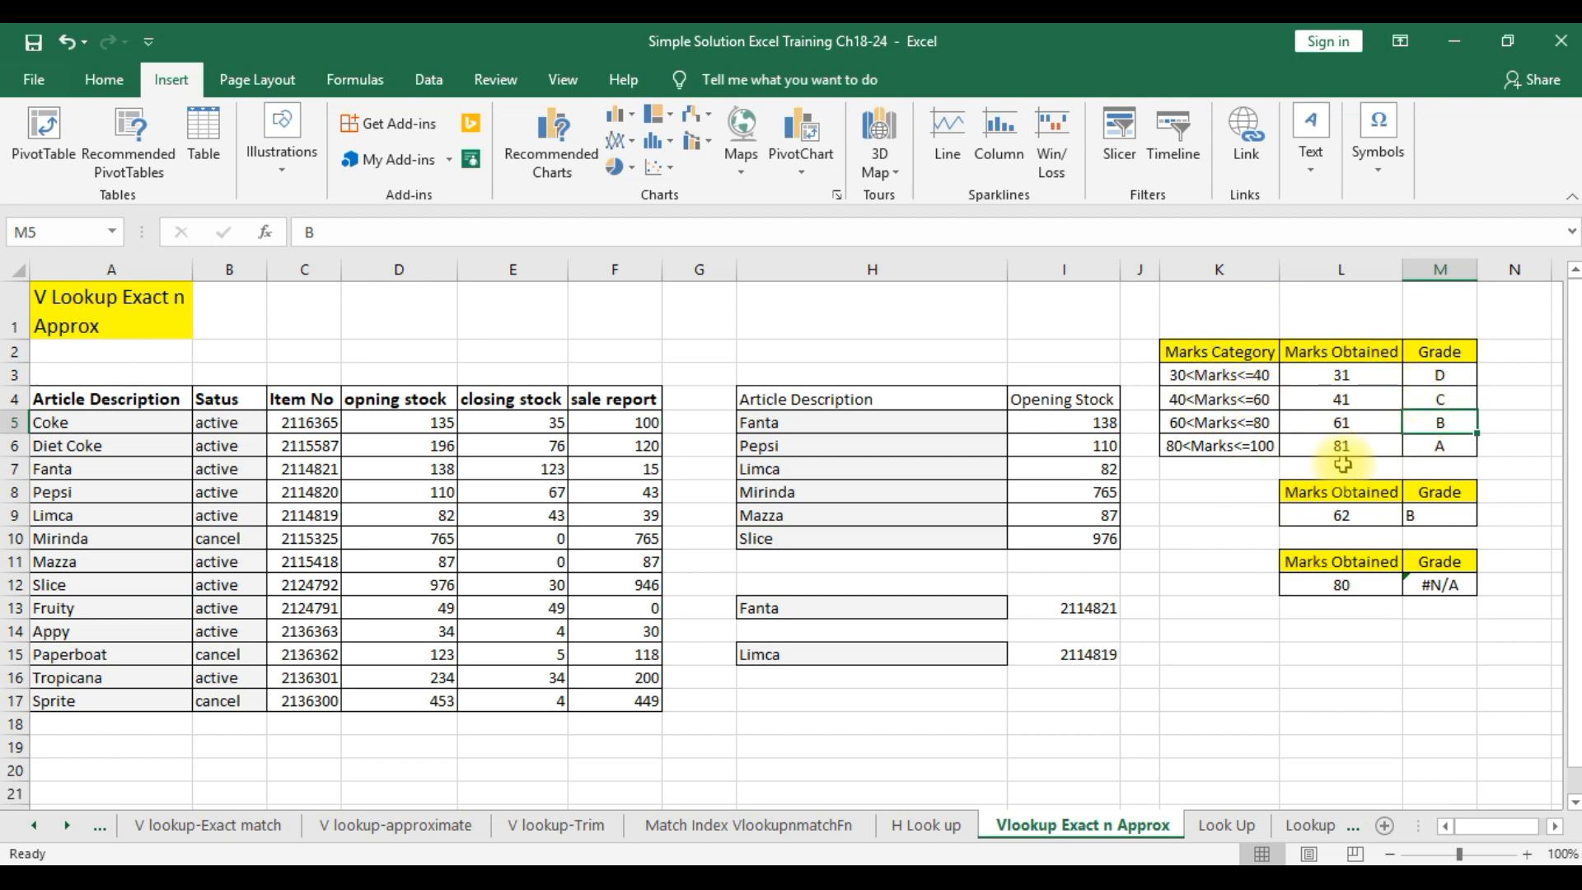
Step: Enter =VLOOKUP(L9,L3:M6,2,1) in M9 to grade the marks in L9 with an approximate match
click(1460, 515)
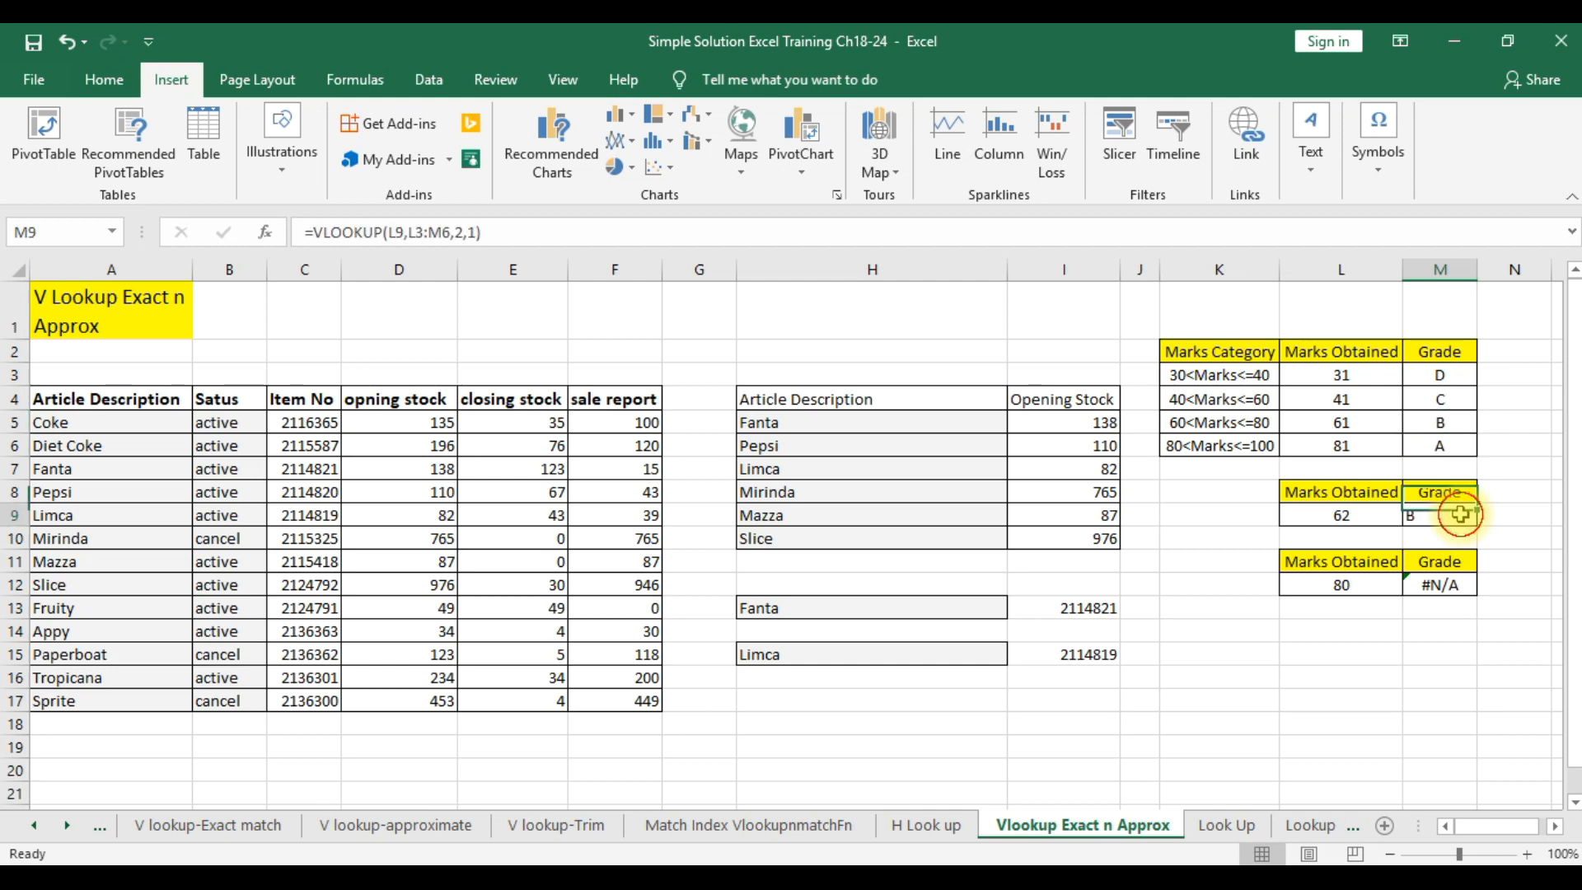
text(=)
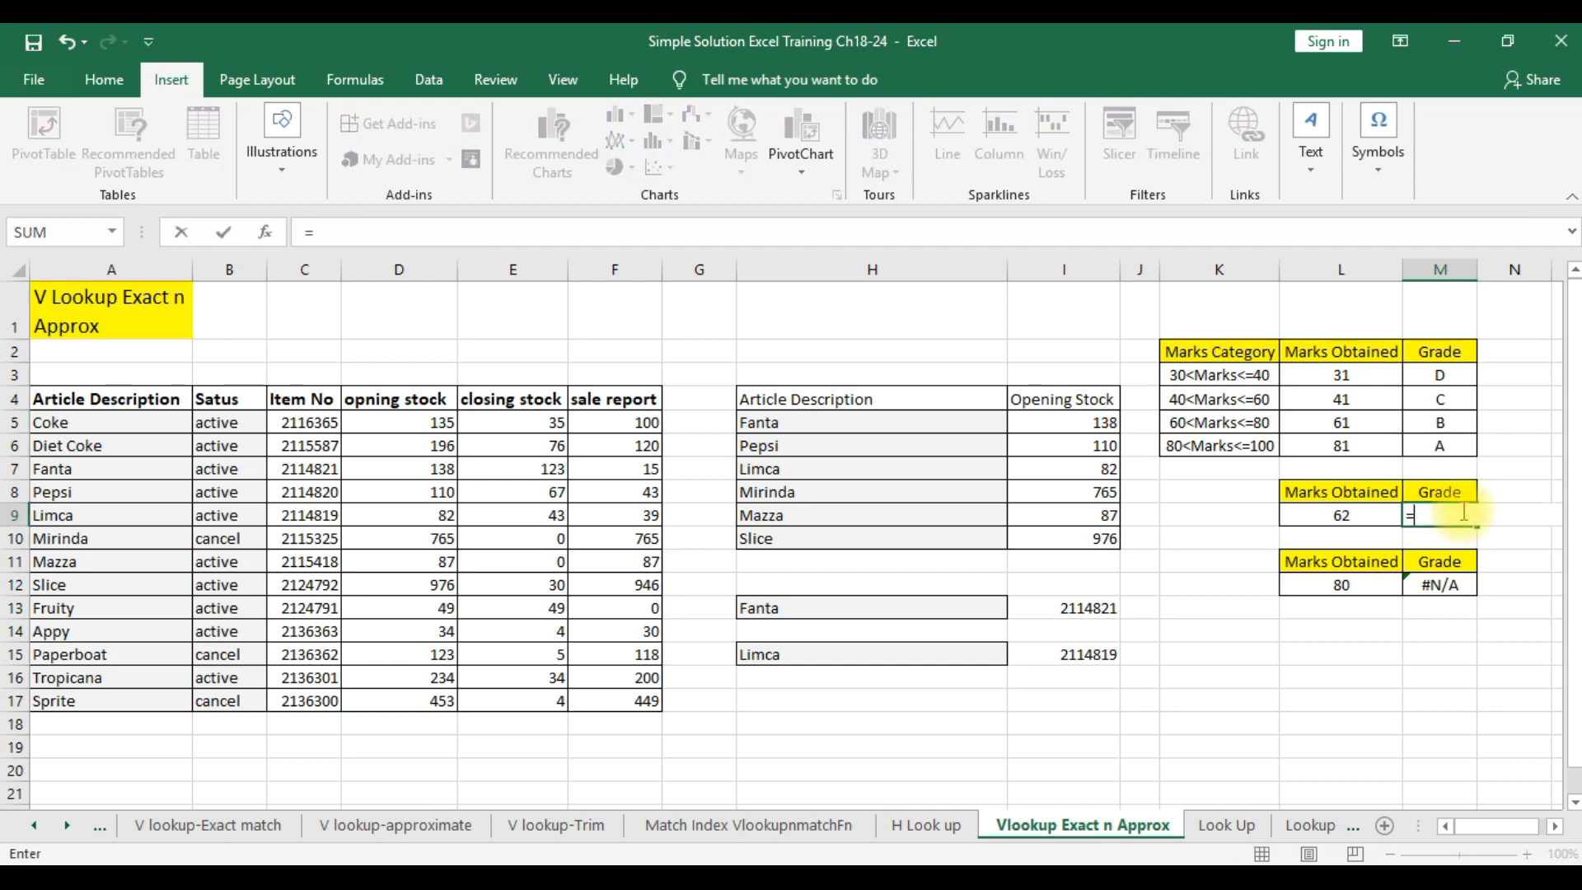
text(v)
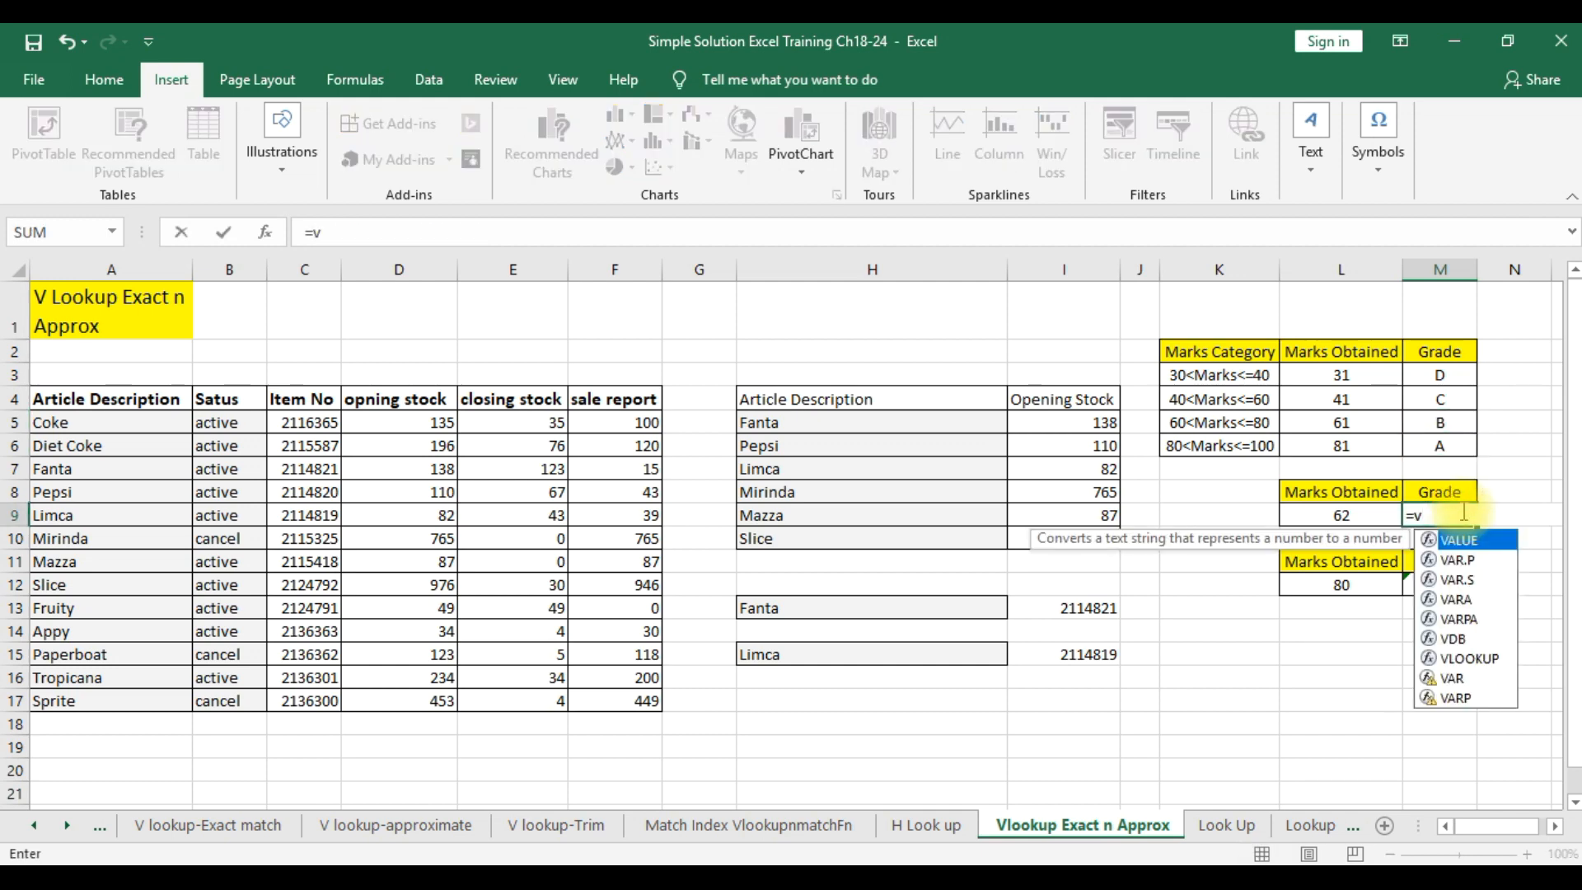
text(lookup()
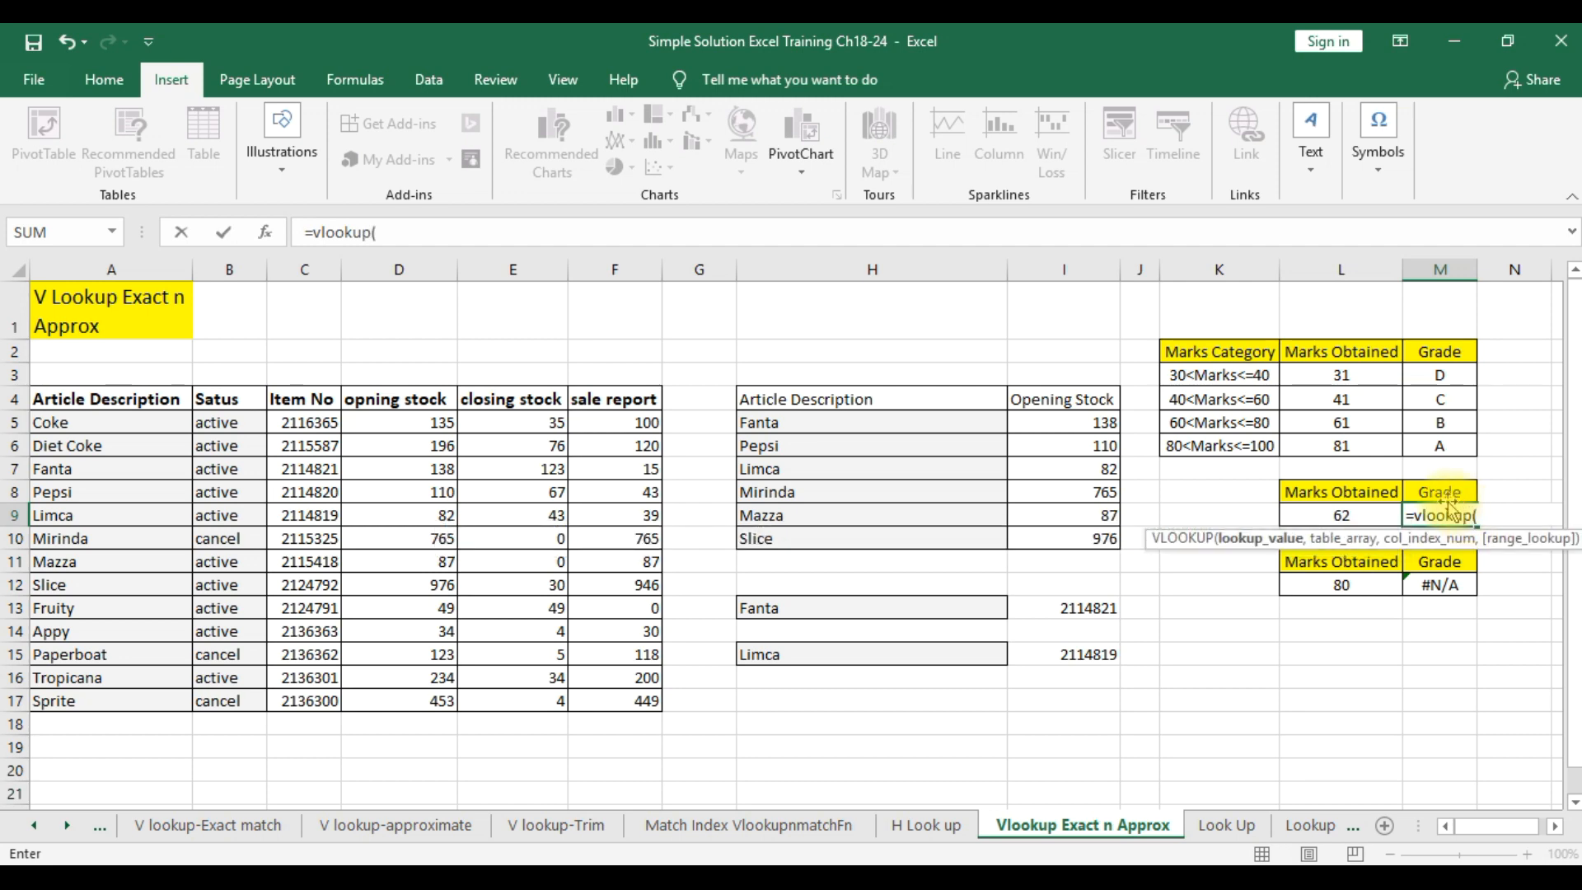
click(1348, 515)
text(,)
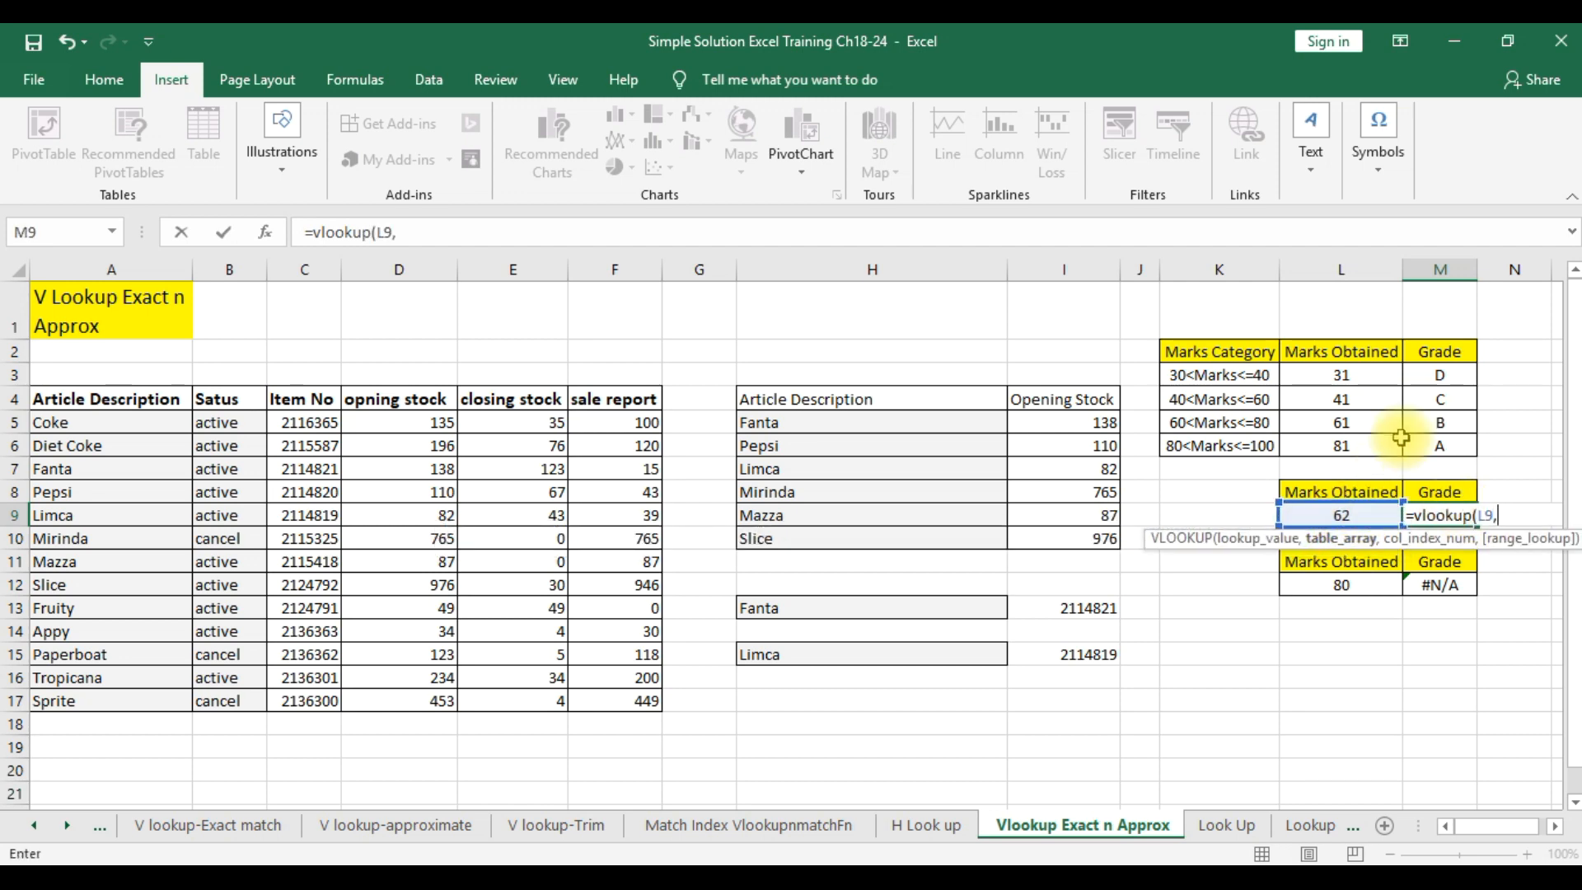
drag(1363, 375, 1438, 447)
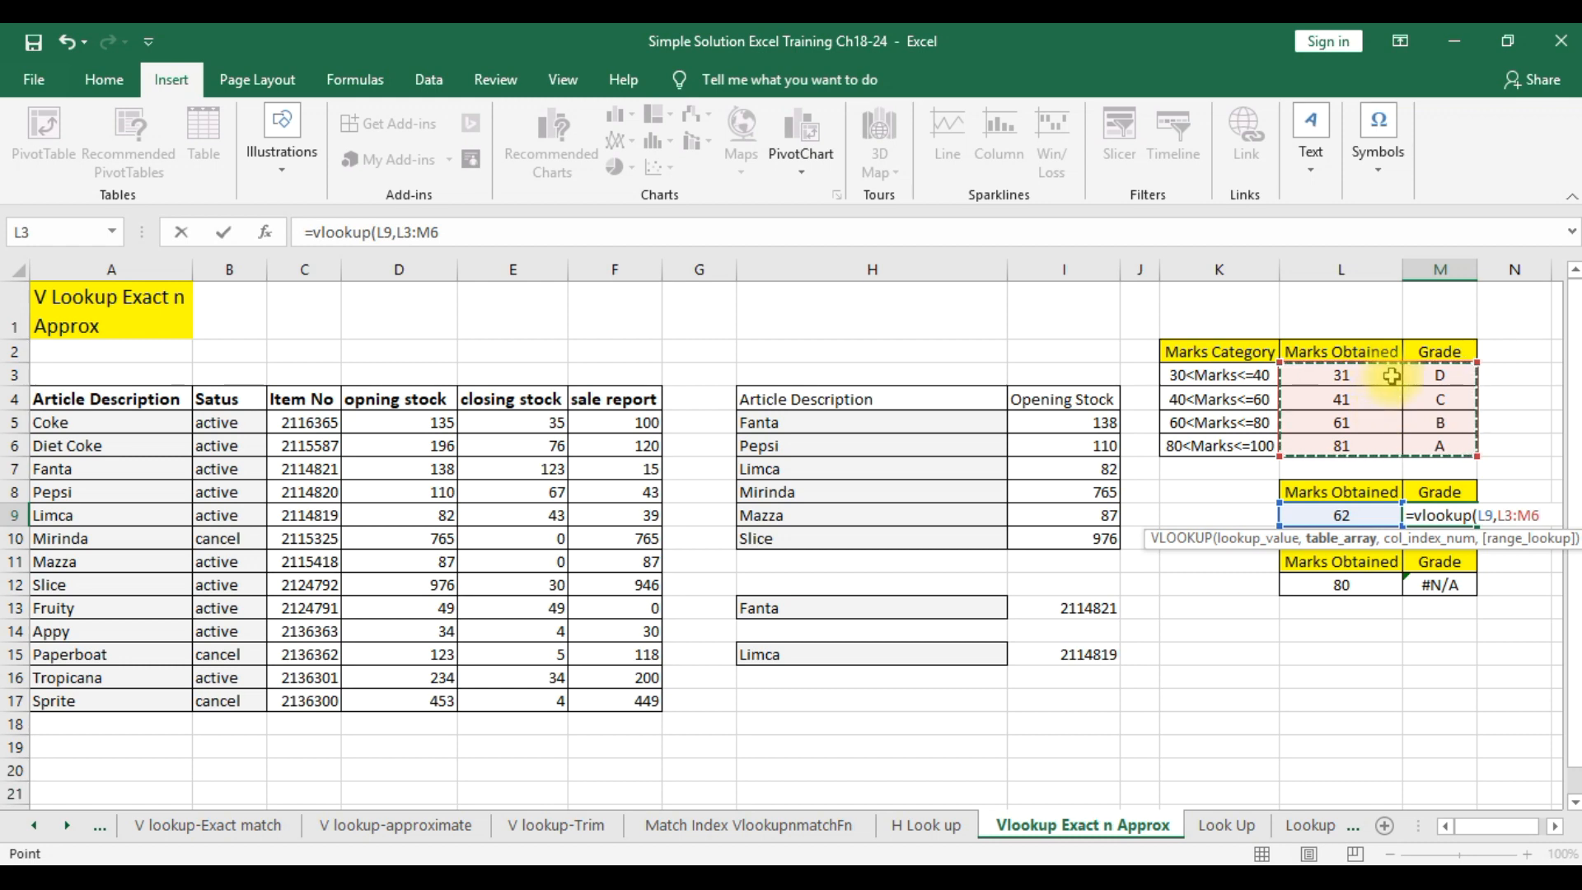
text(,)
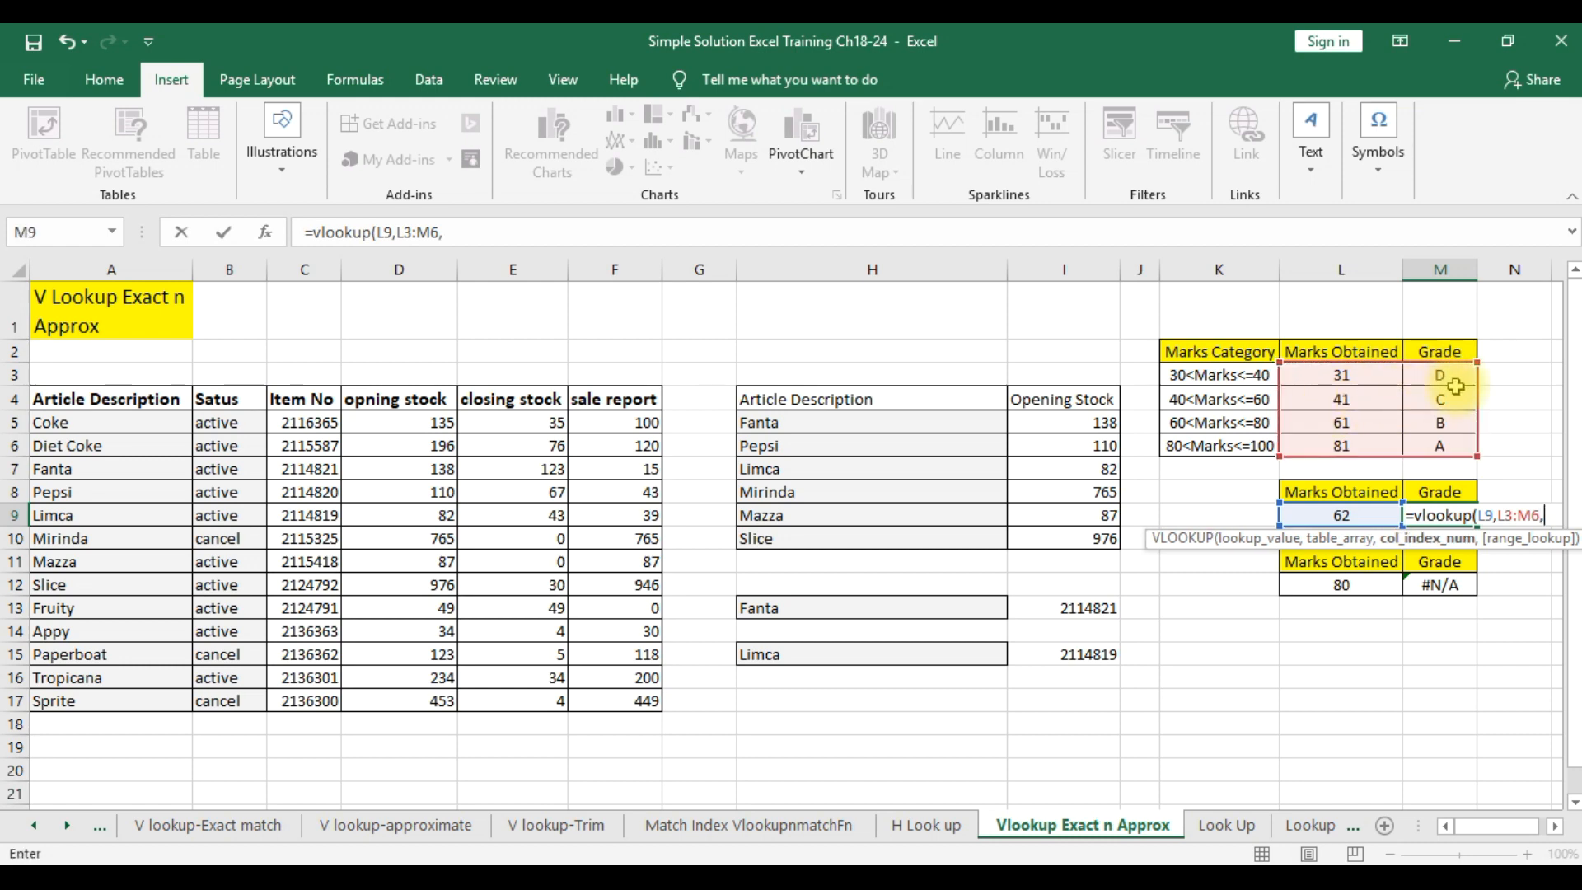
text(2,)
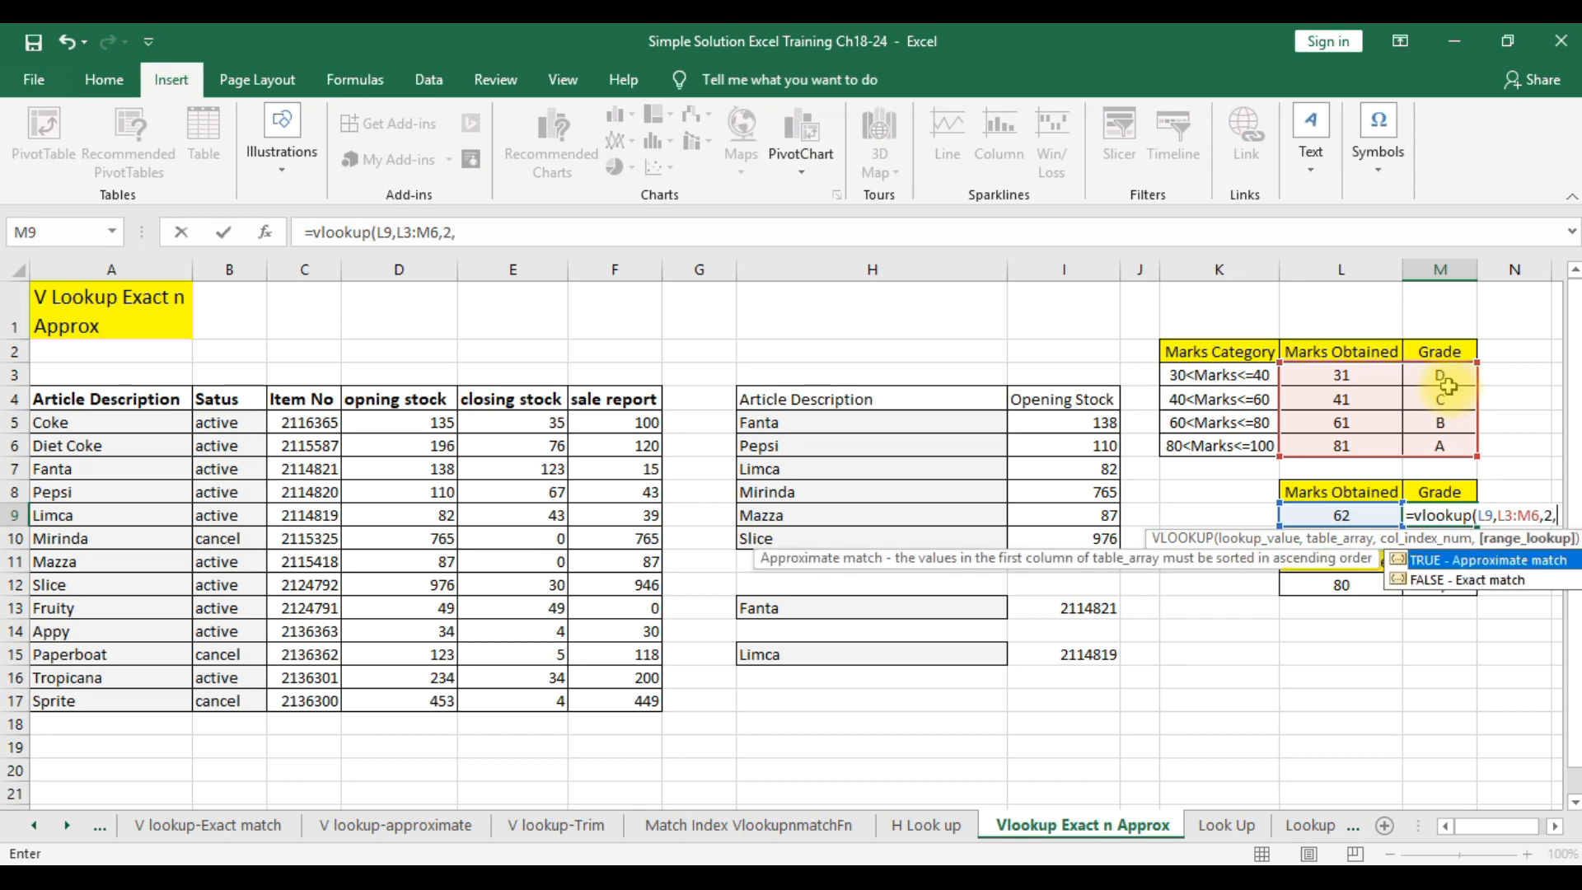
text(1)
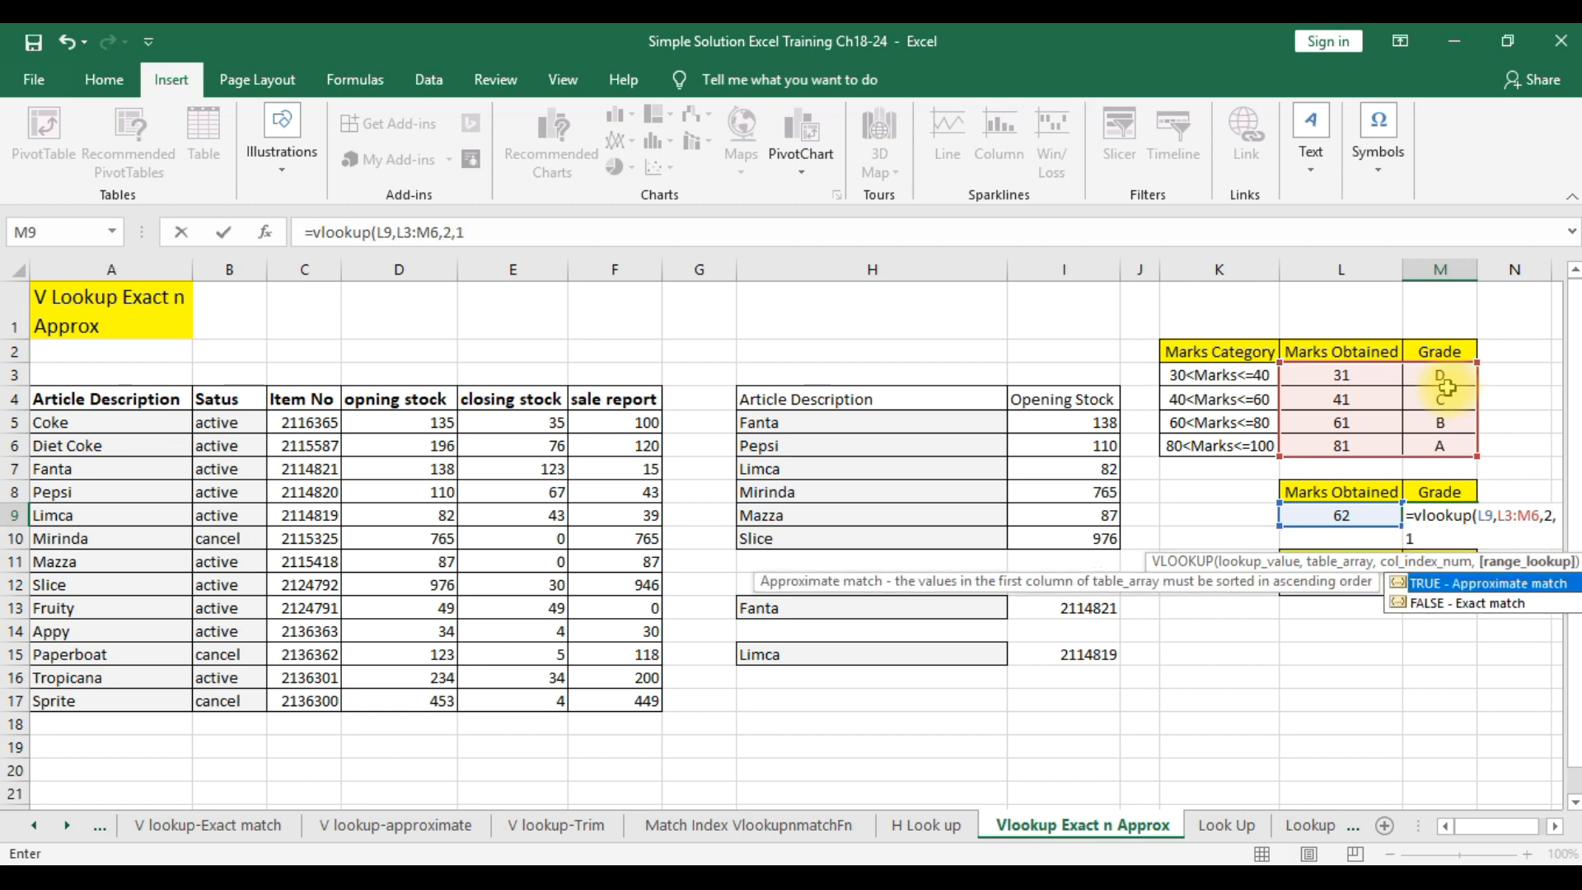
text())
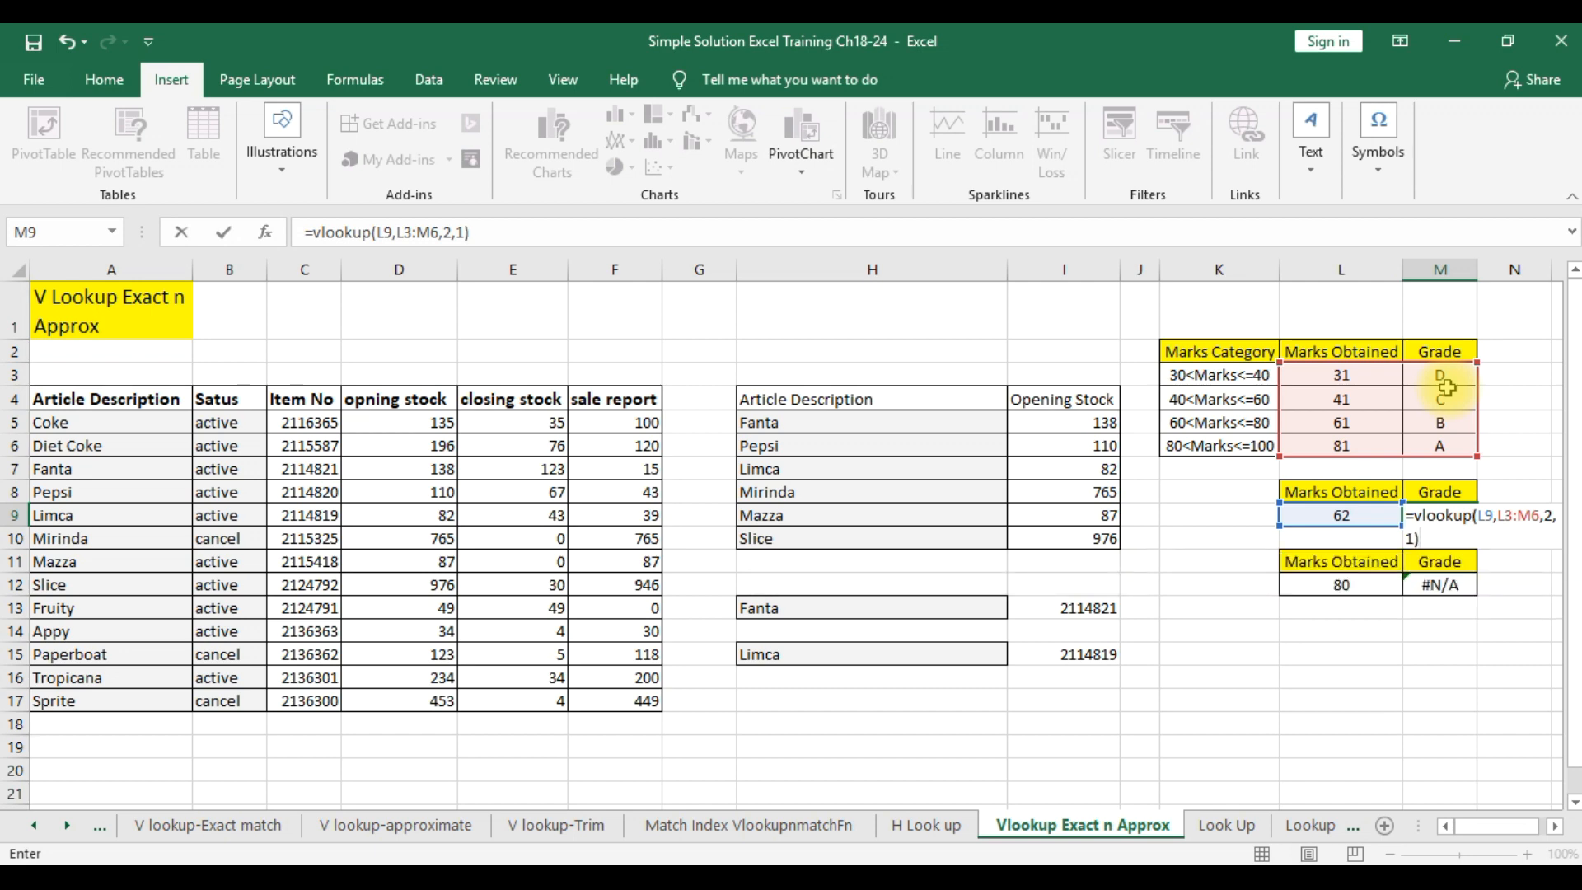
key(Return)
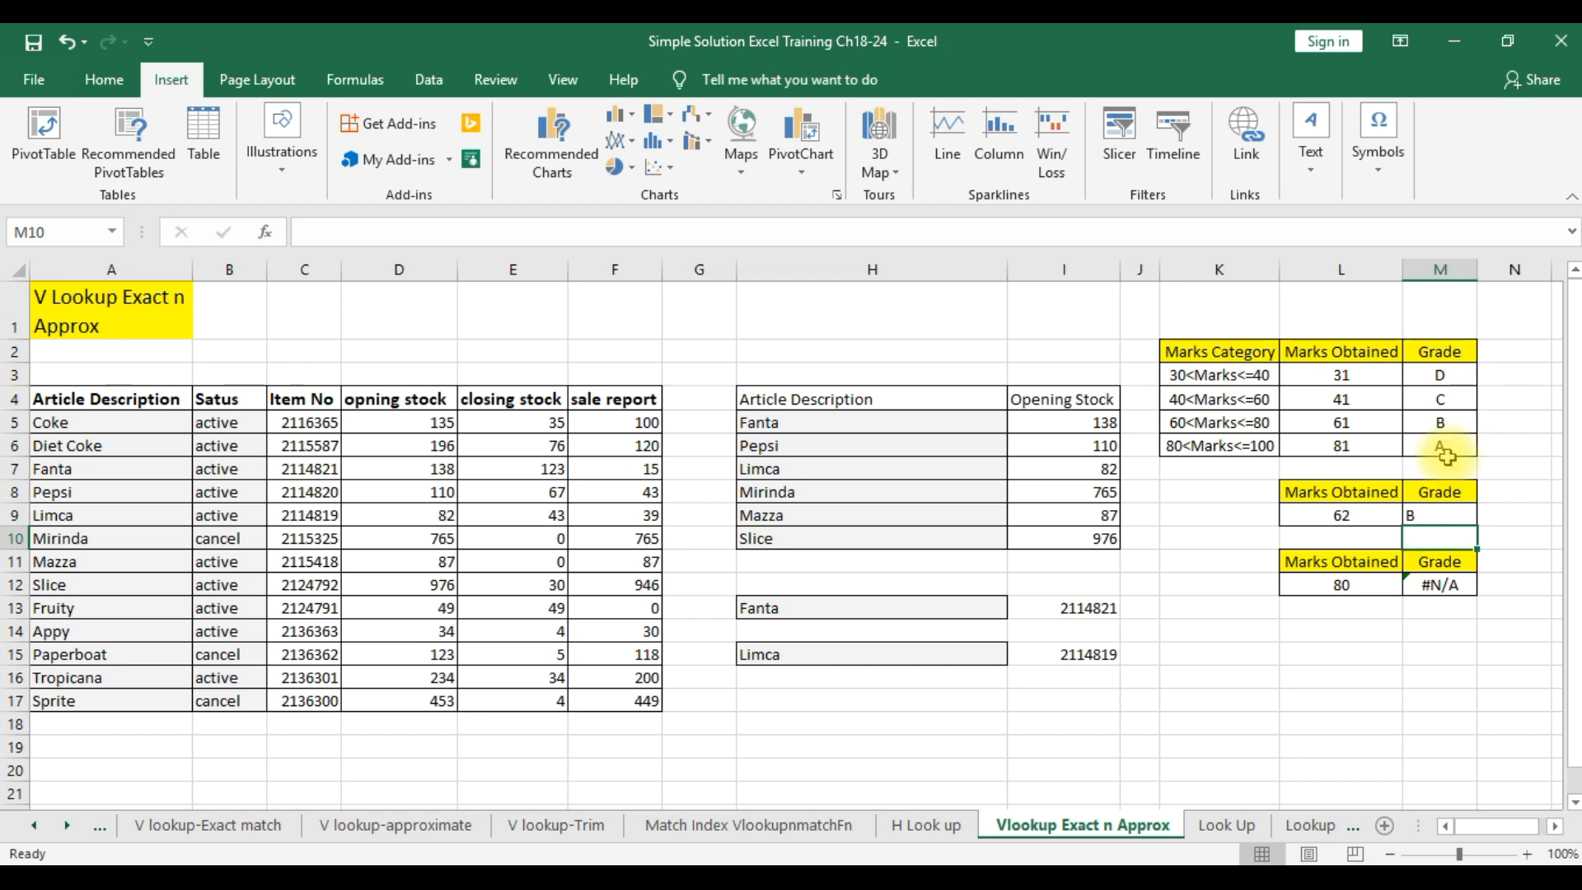
Step: Set the marks in L9 to 63 to test the approximate-match grade
click(1361, 517)
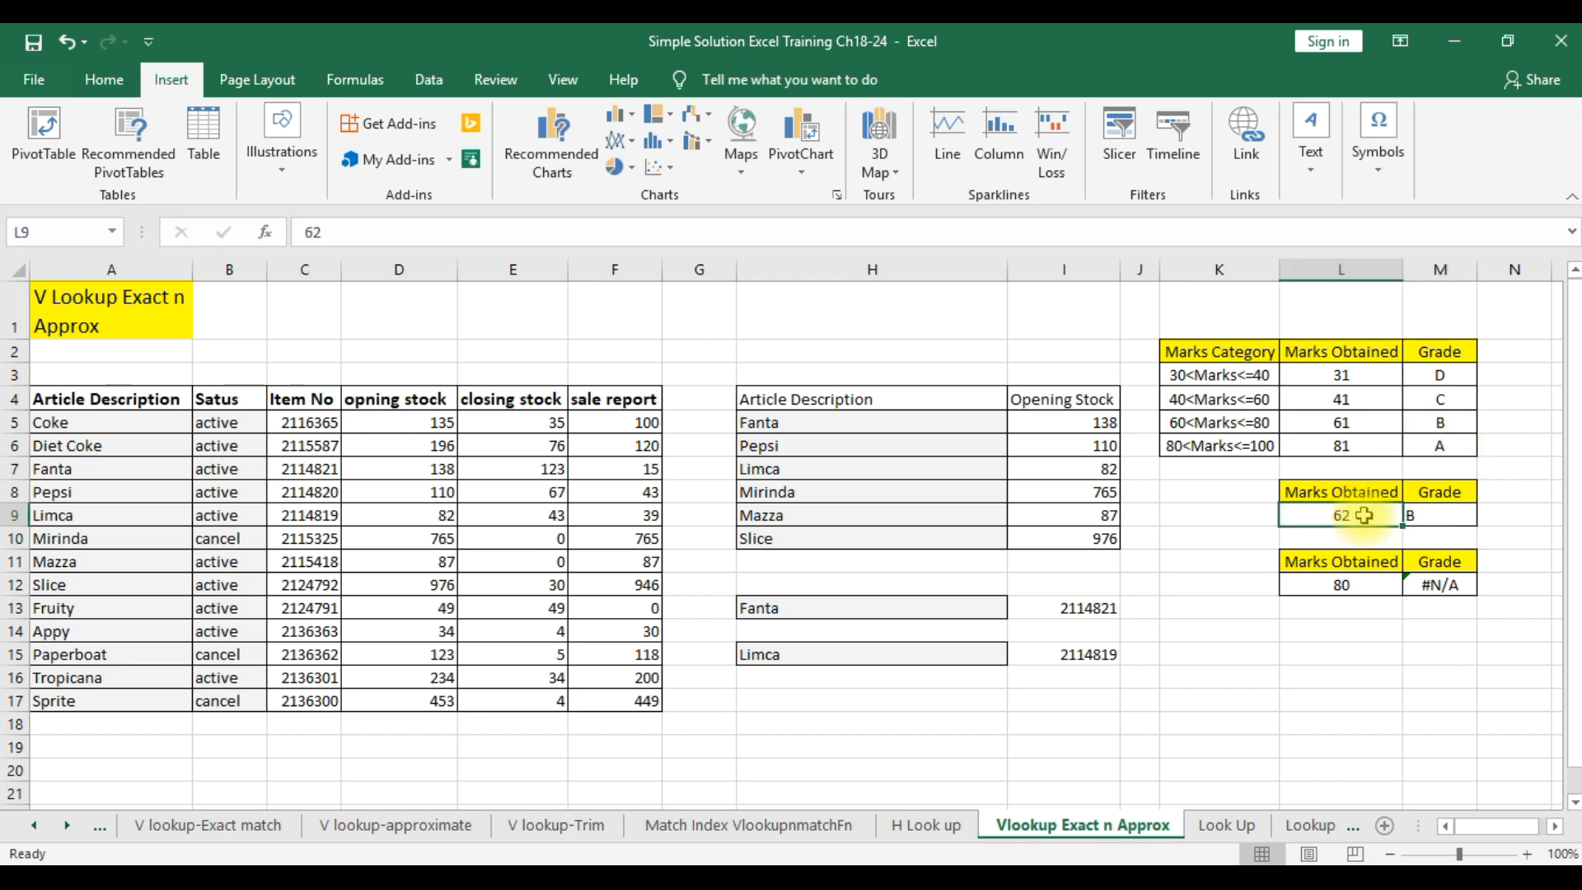
text(63)
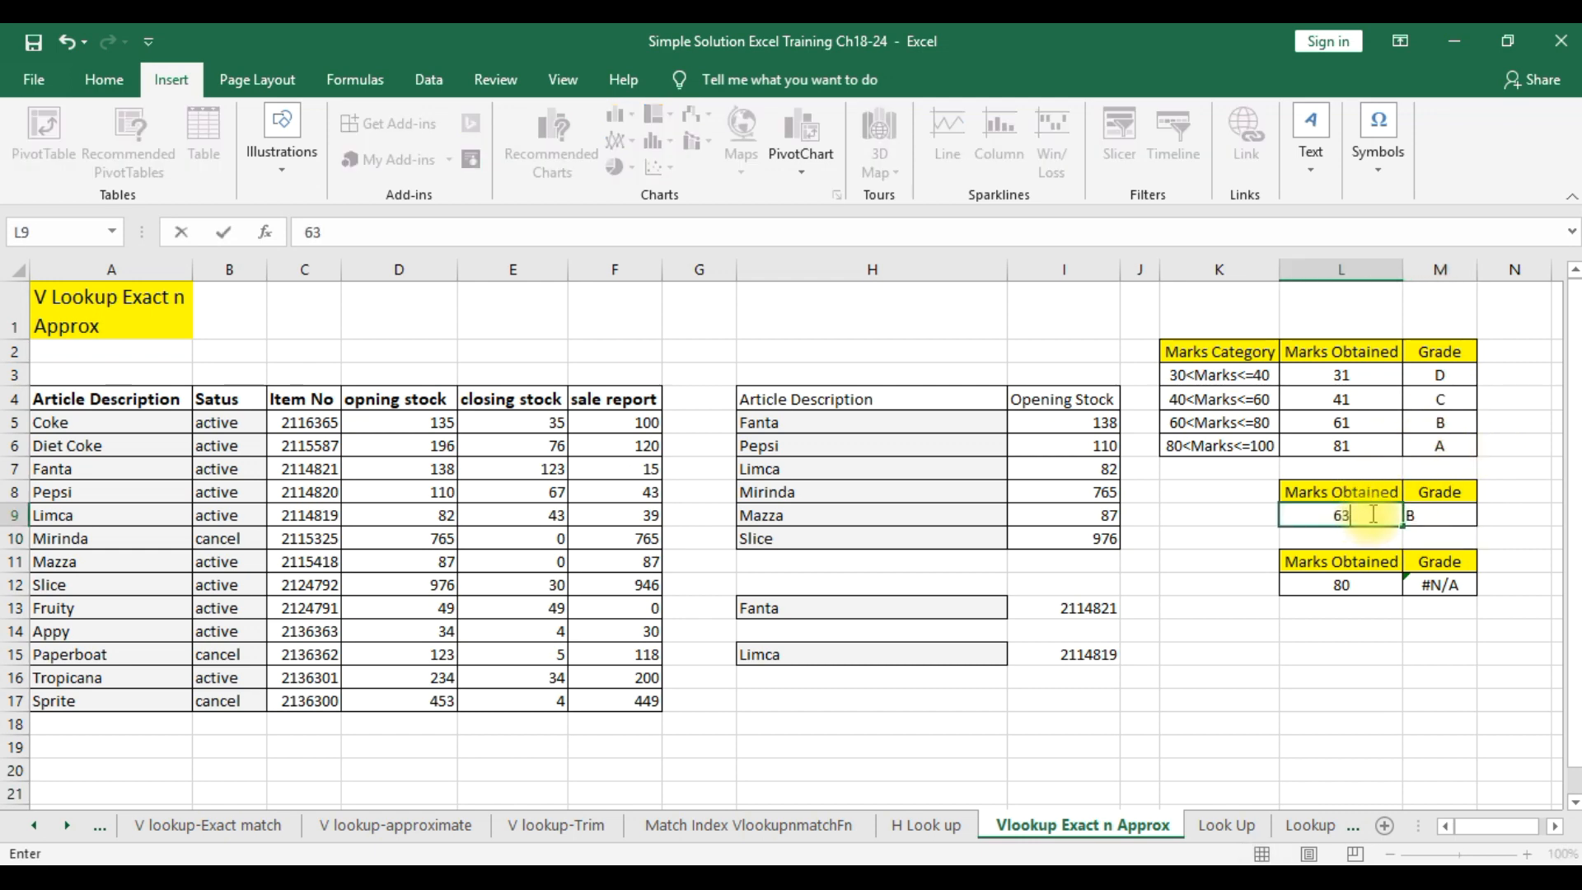
click(1363, 676)
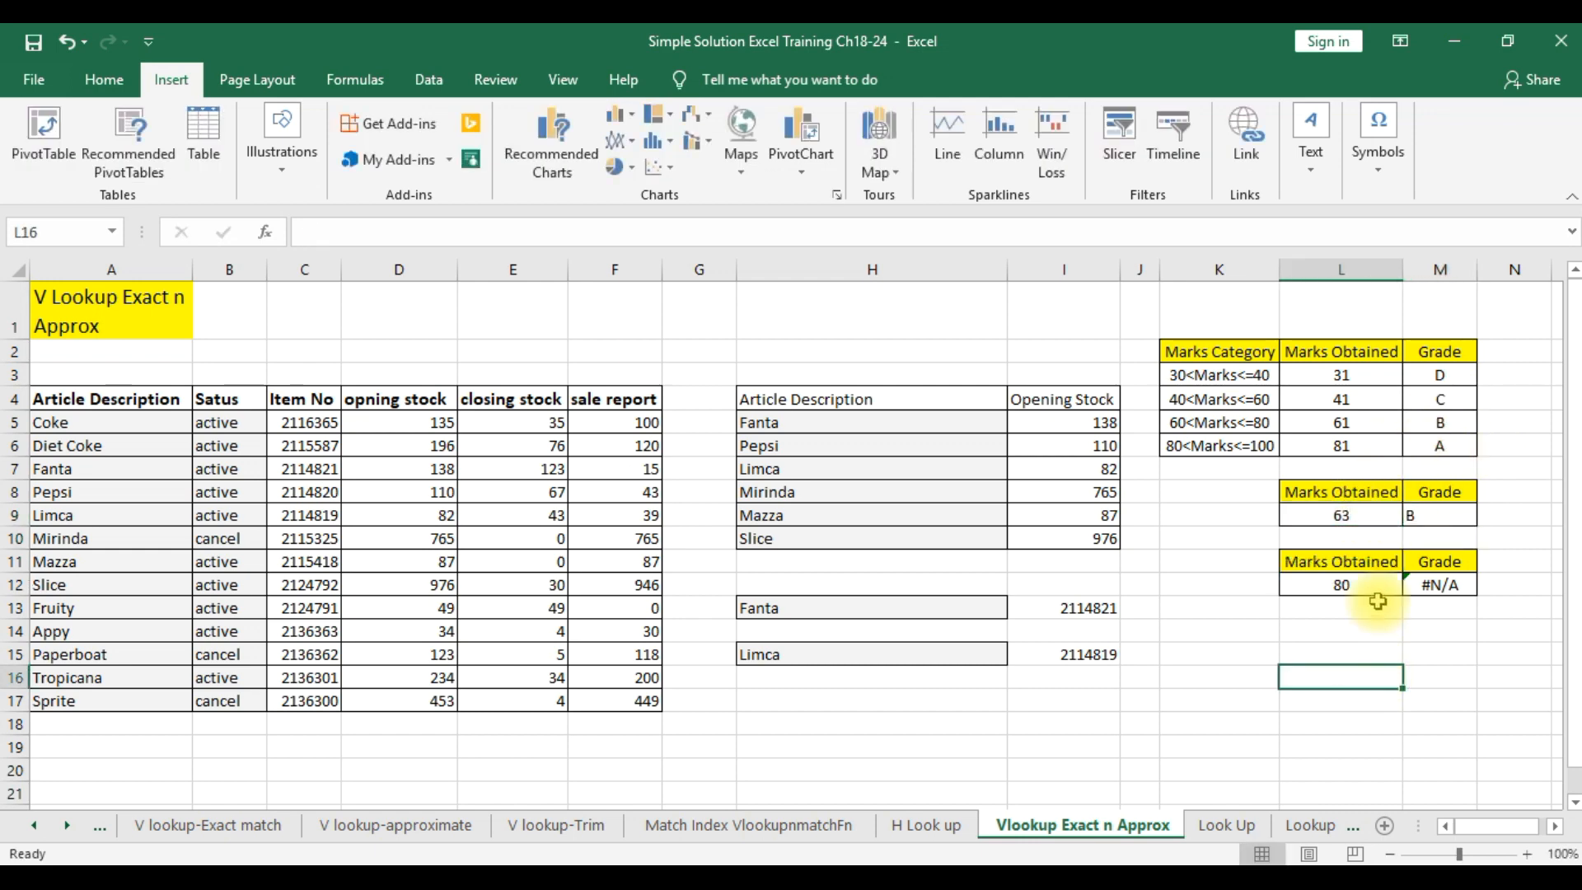
click(1340, 422)
text(0)
key(Return)
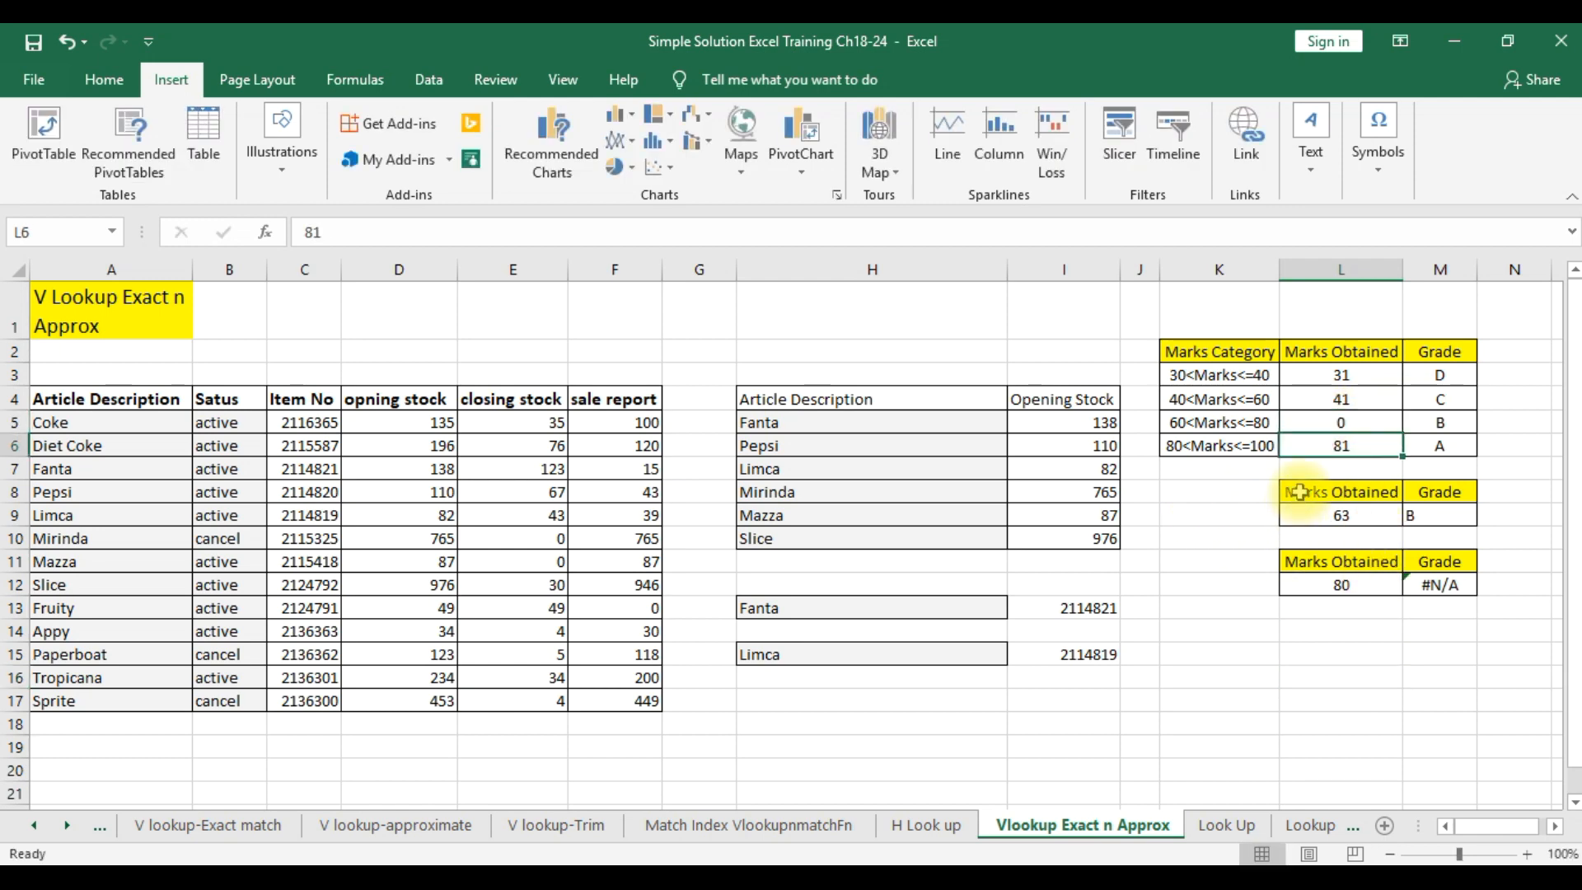
key(ctrl+z)
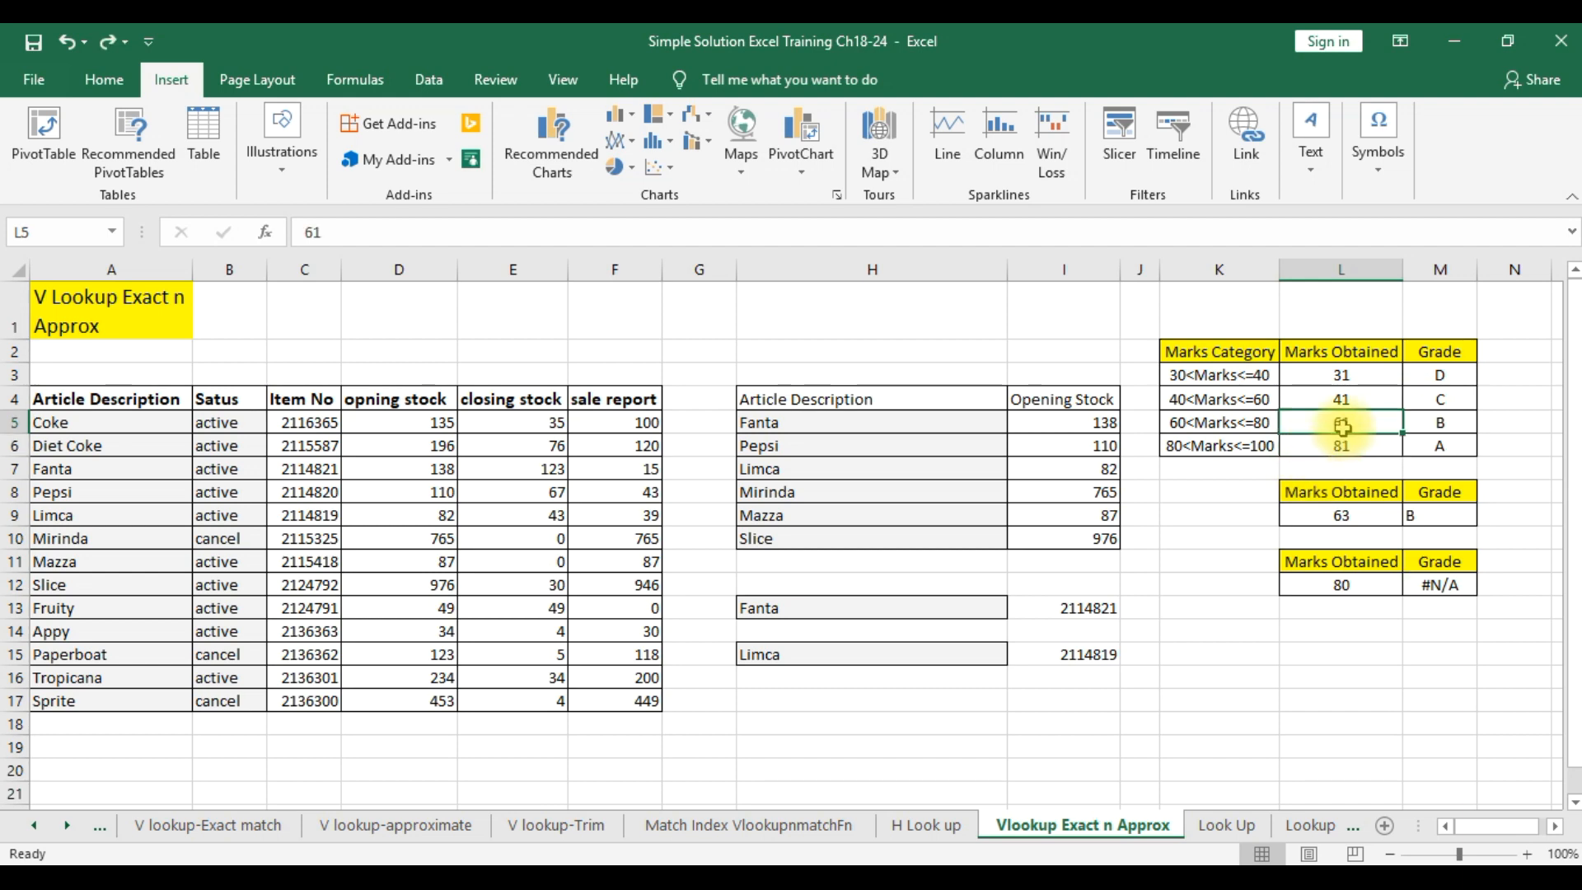
Step: Test the approximate match at the category boundaries by setting the marks in L9 to 60, 41 and 40 in turn
click(1358, 517)
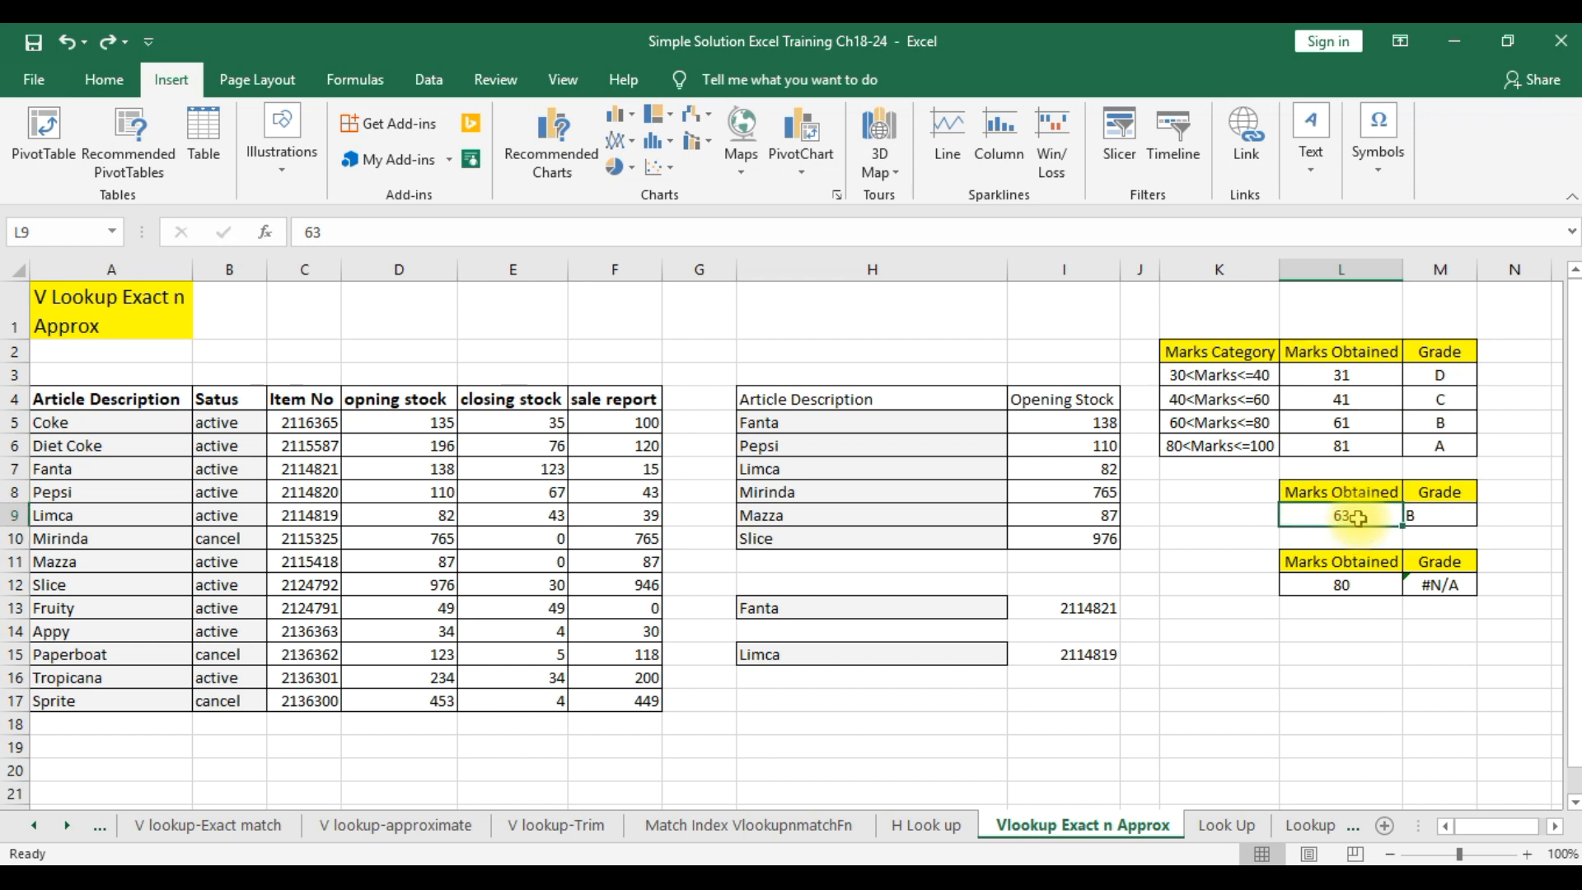
key(BackSpace)
text(0)
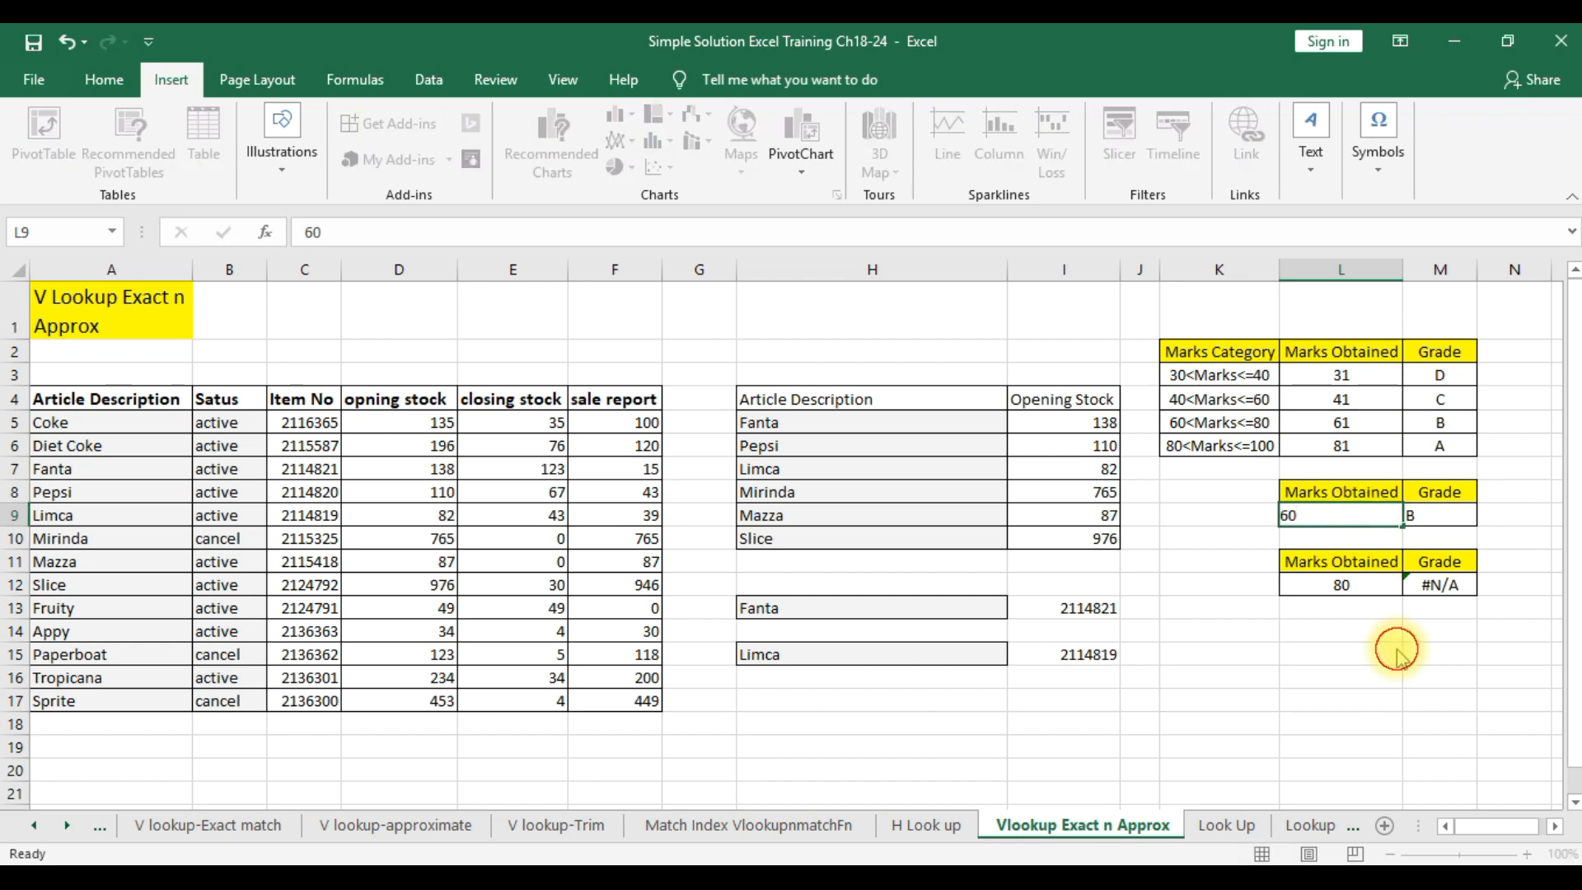
click(1393, 651)
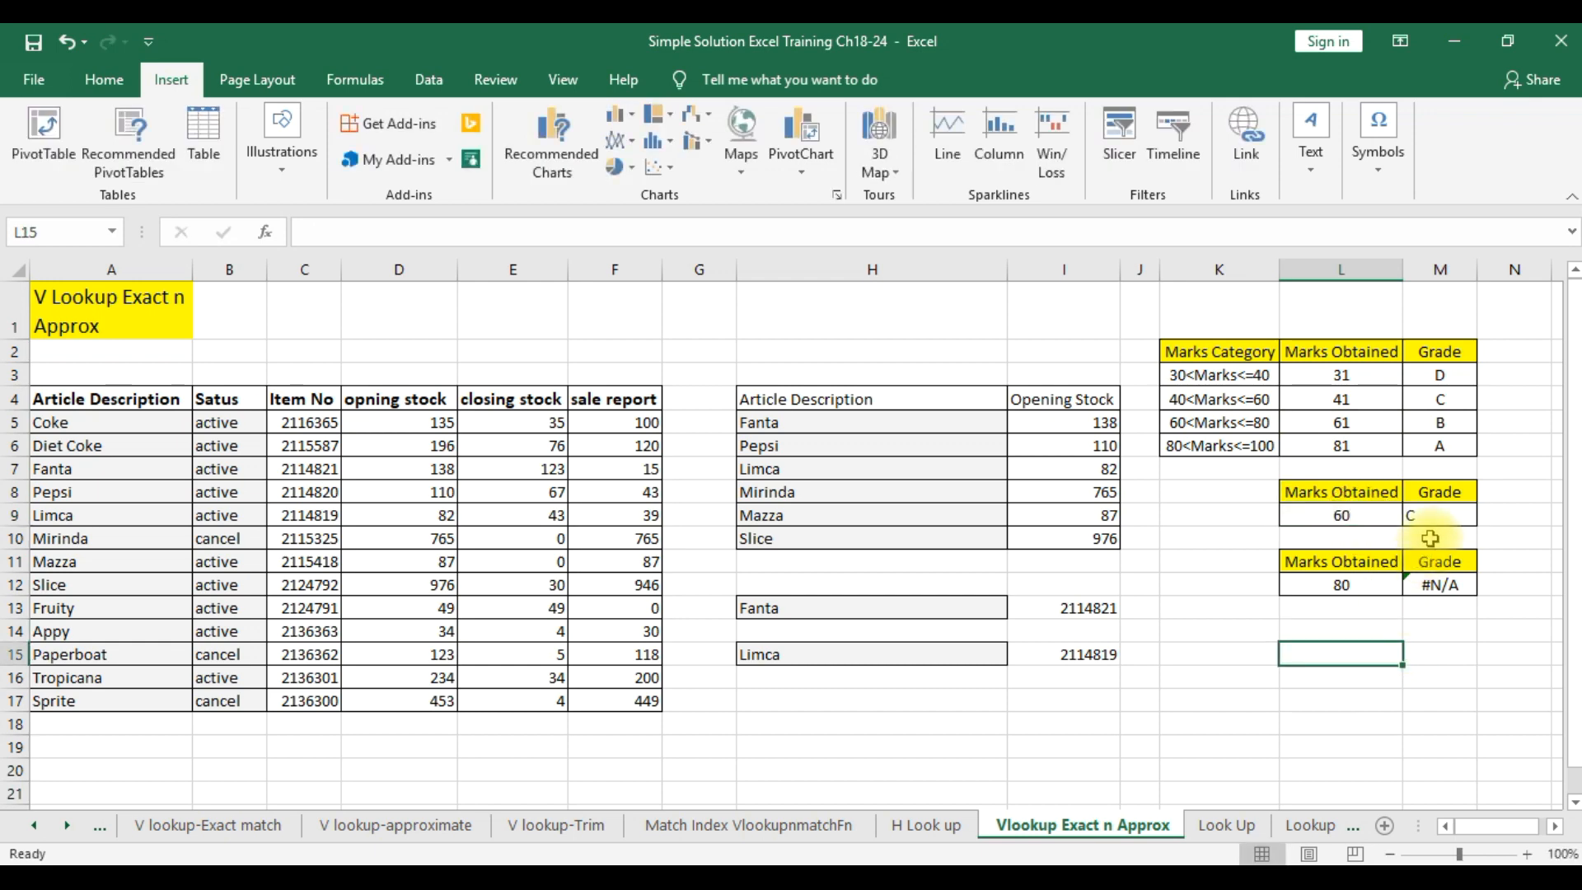
click(1372, 517)
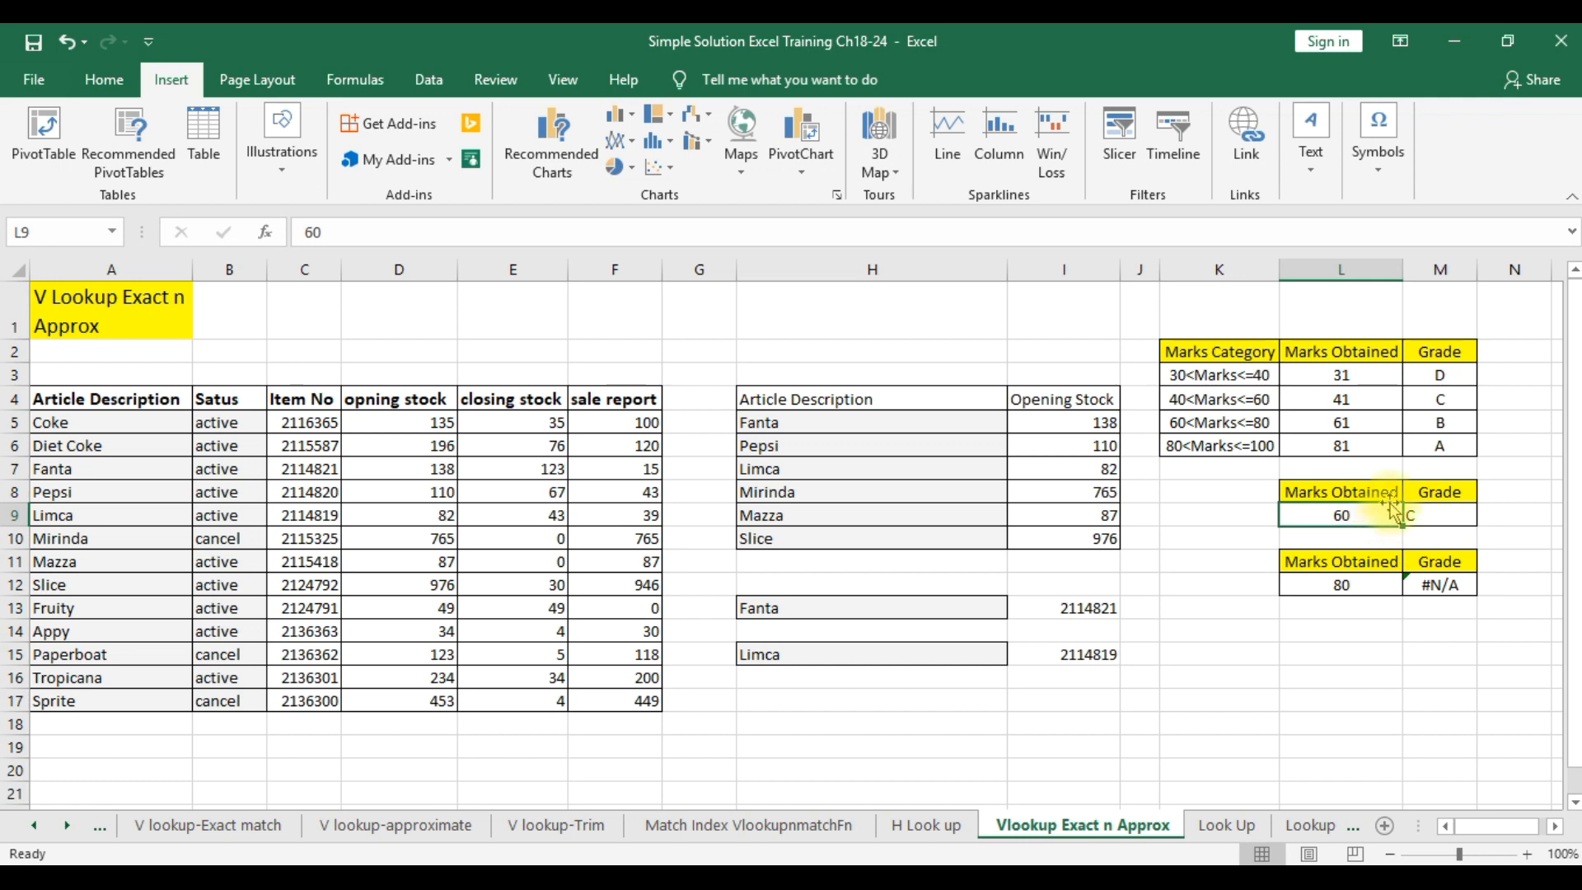
text(41)
click(1318, 699)
click(1343, 514)
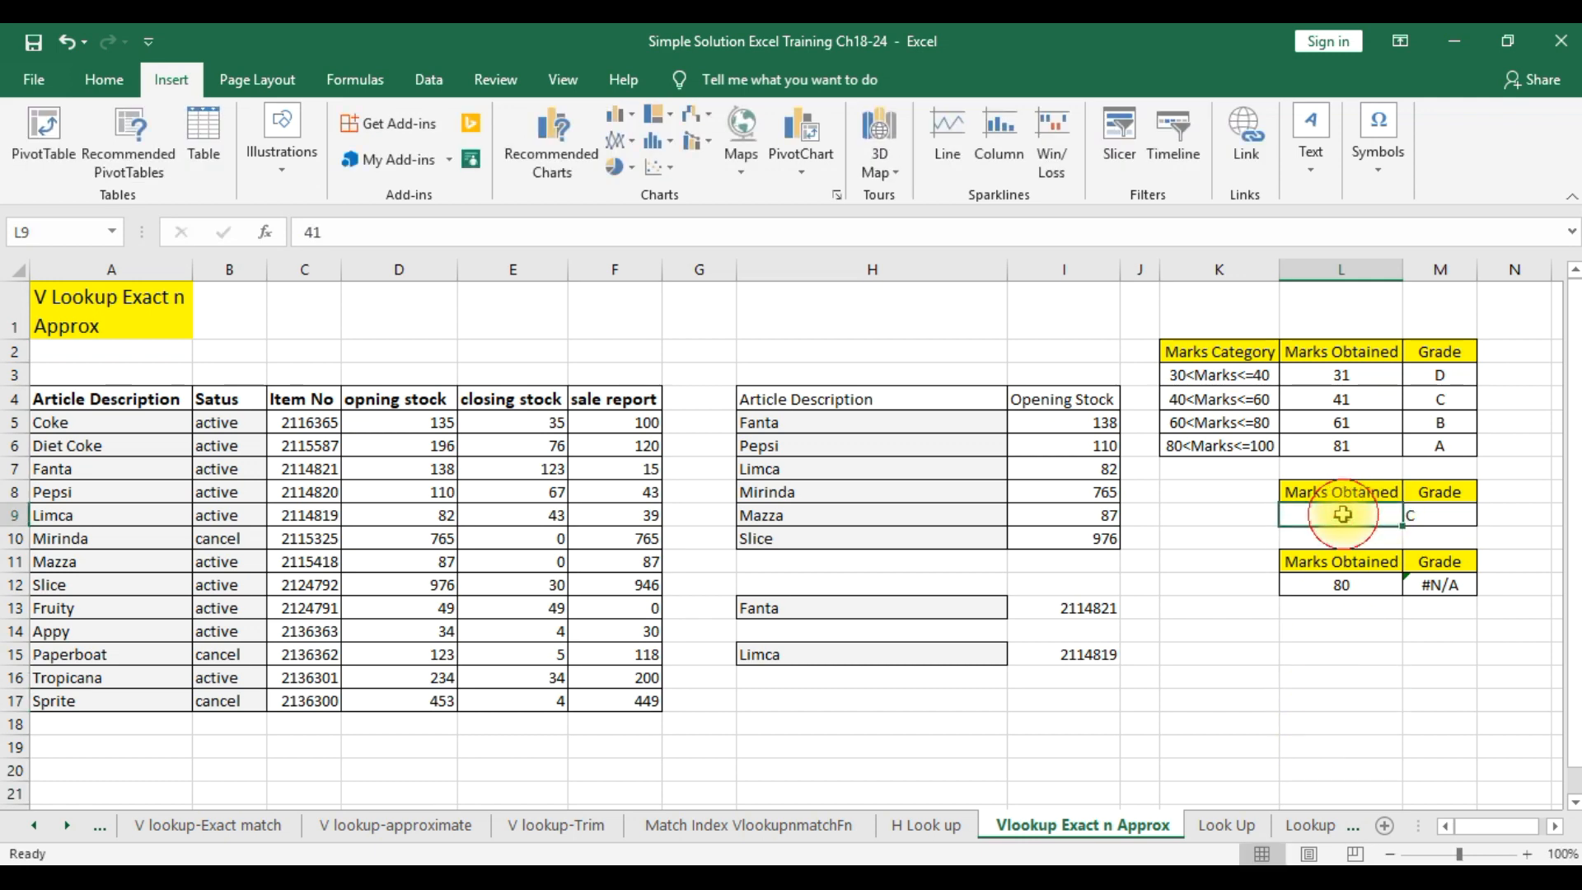
text(40)
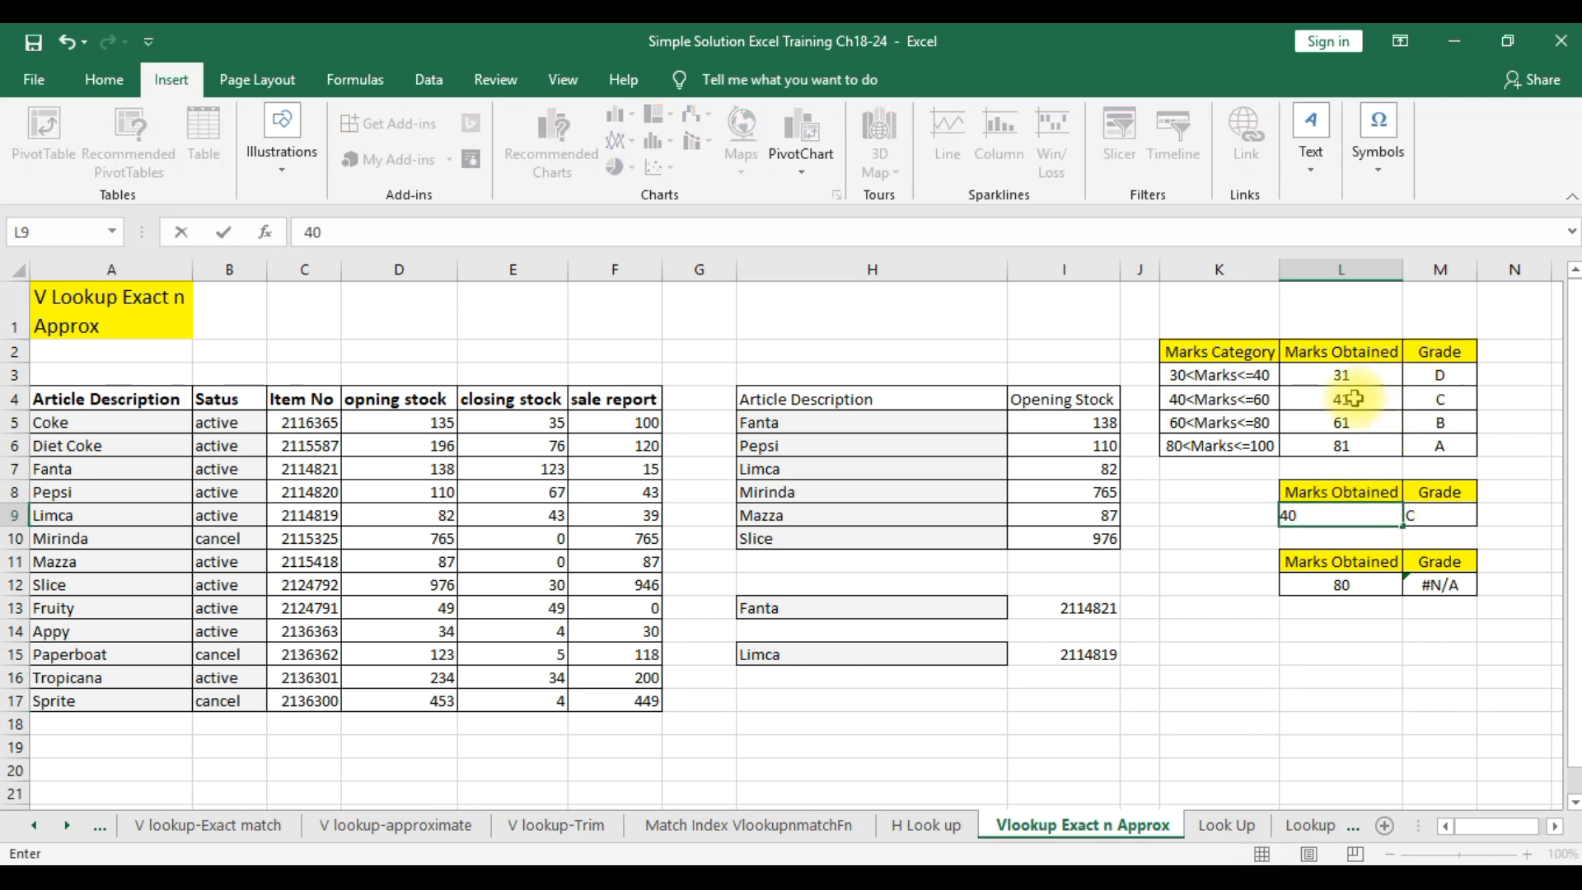
key(Return)
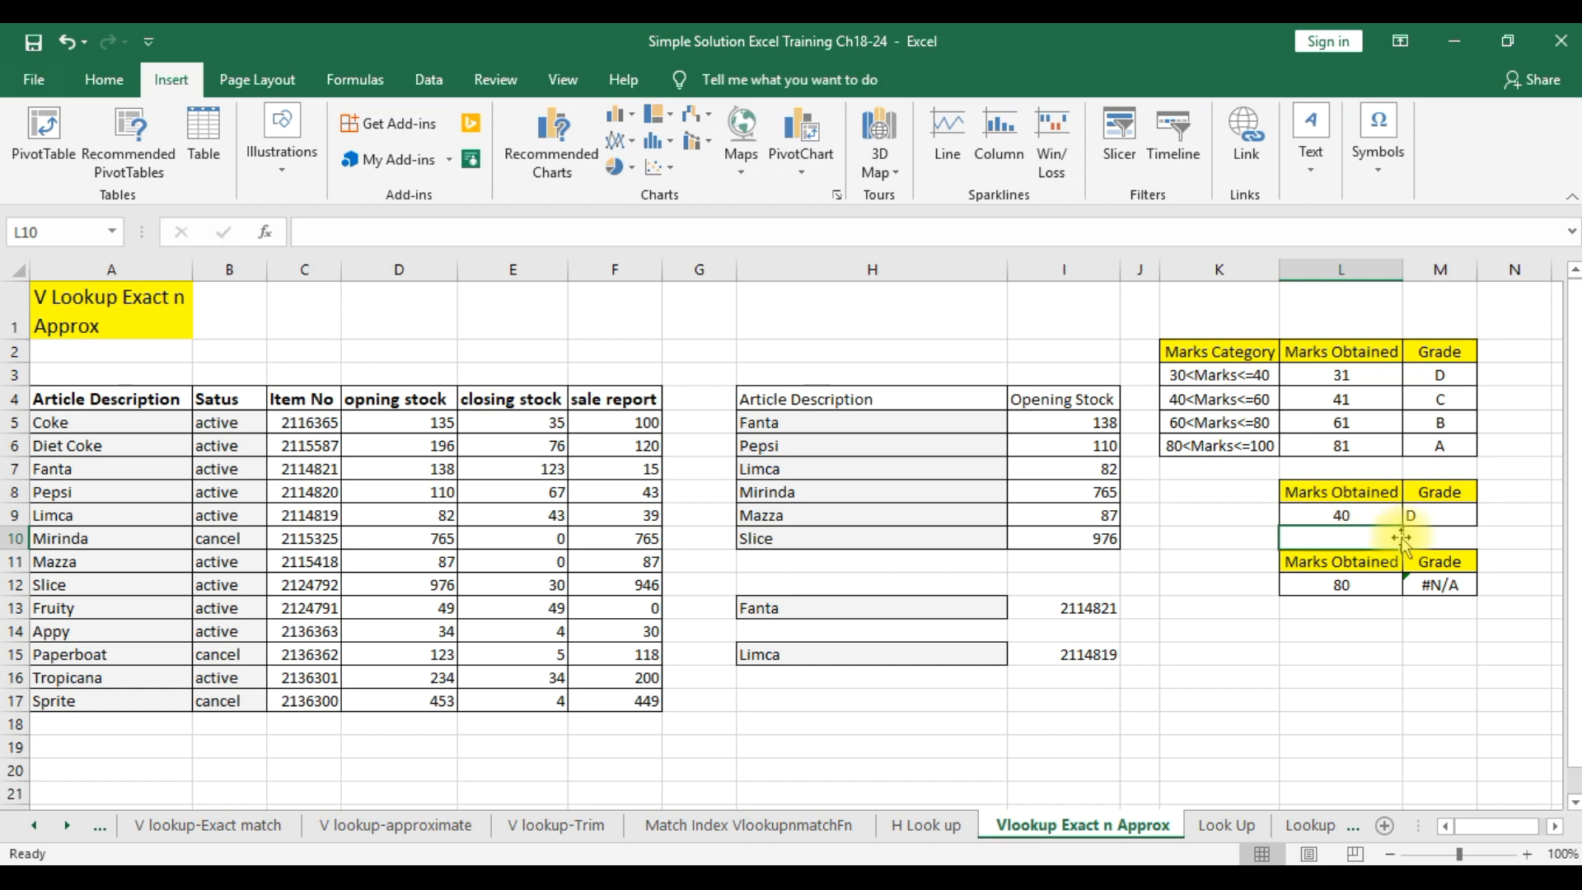
Step: Inspect the match-type argument of the exact-match VLOOKUP formula in M12
click(1435, 586)
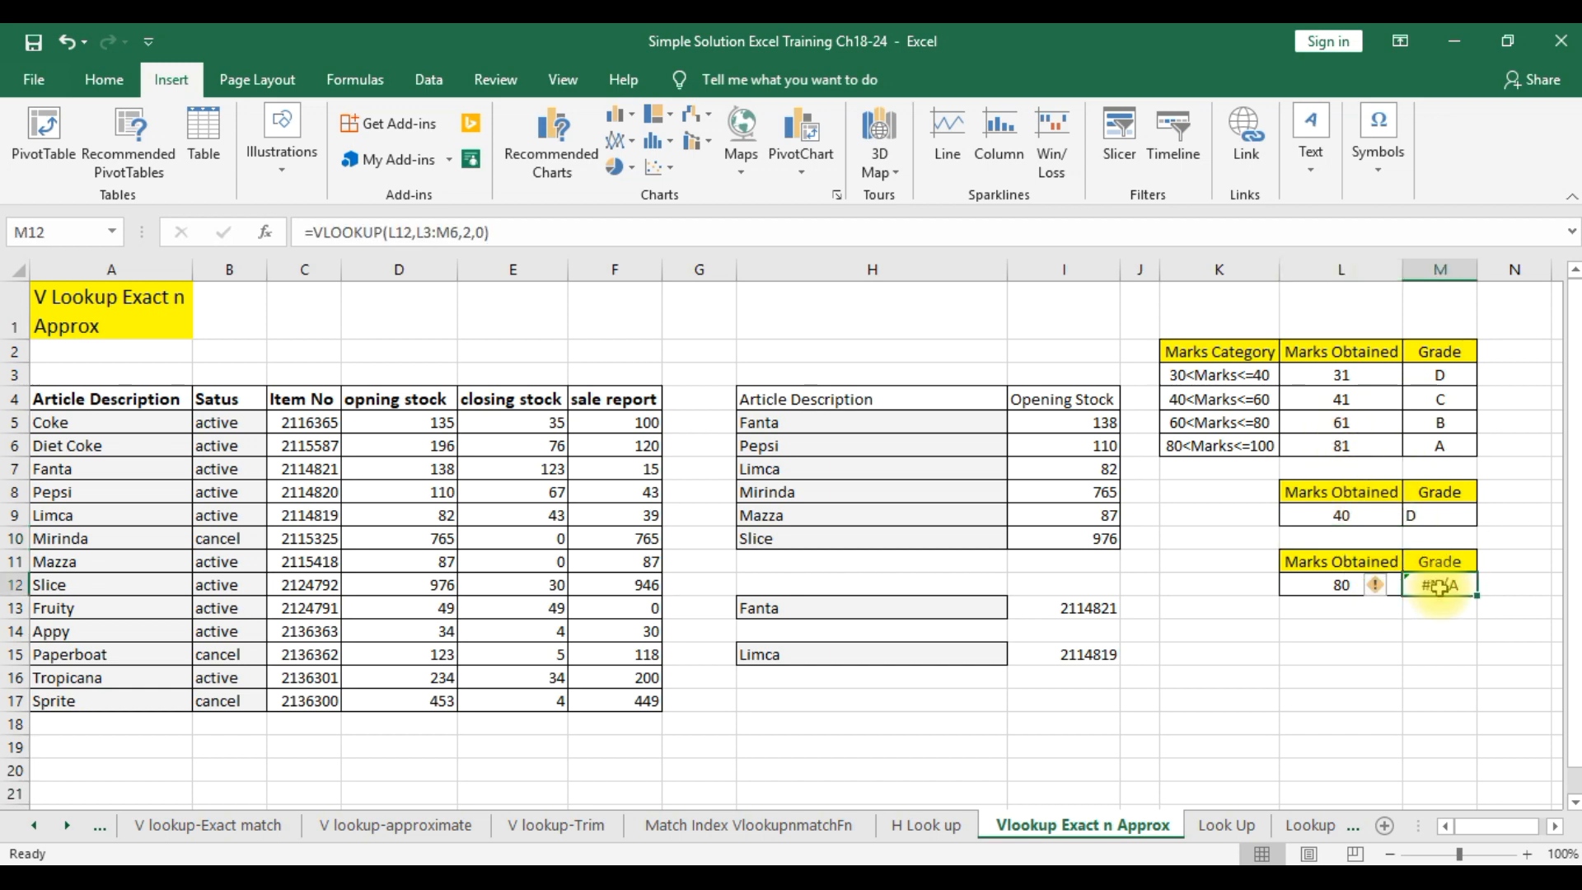
click(486, 231)
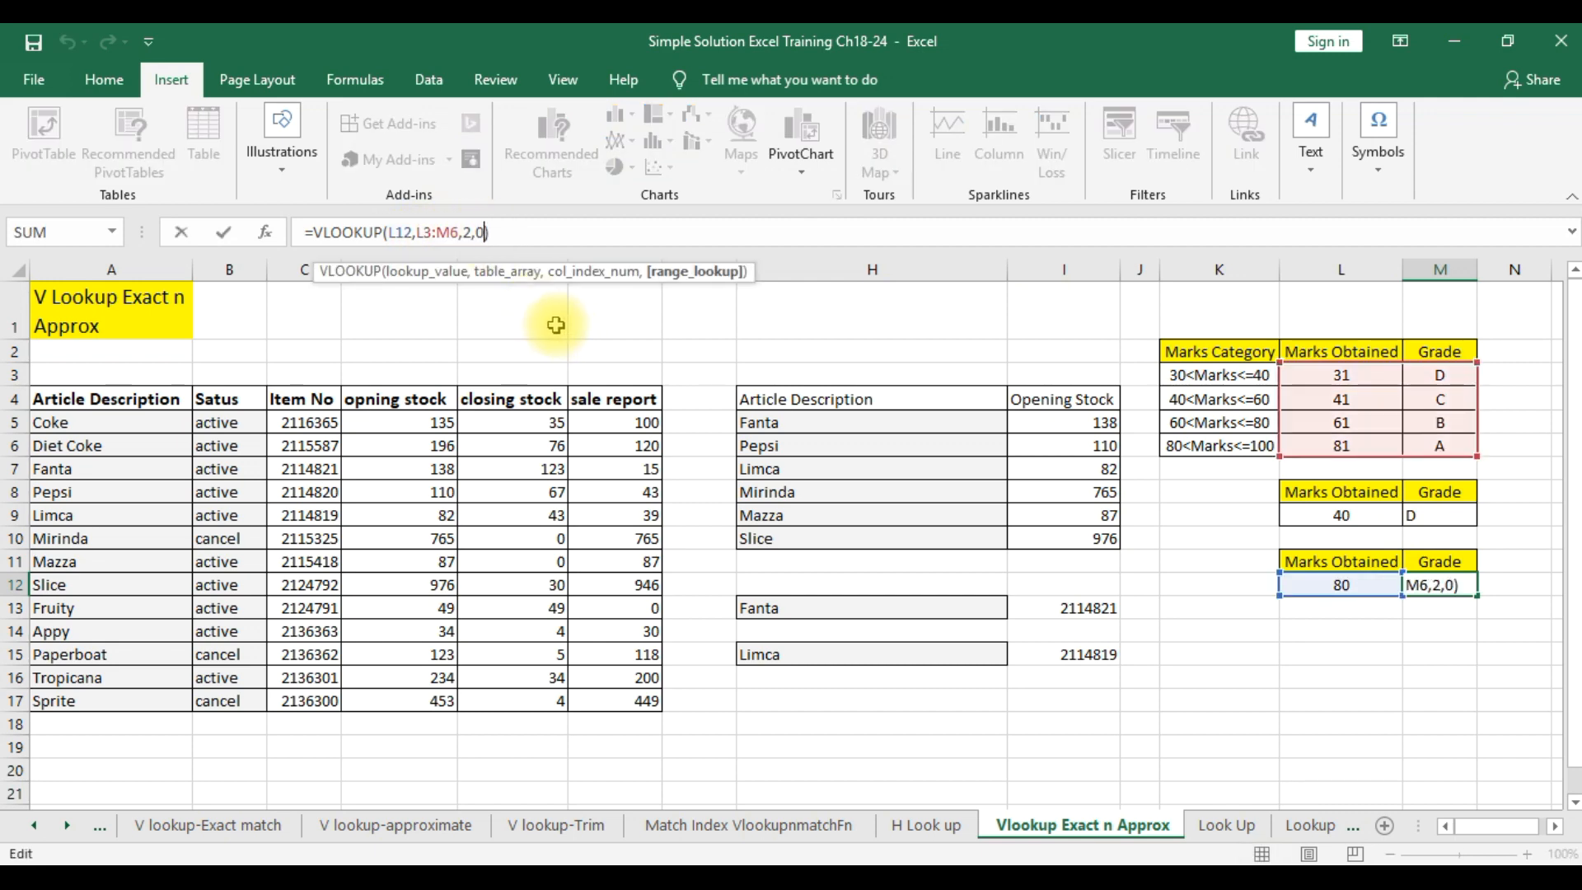
key(Return)
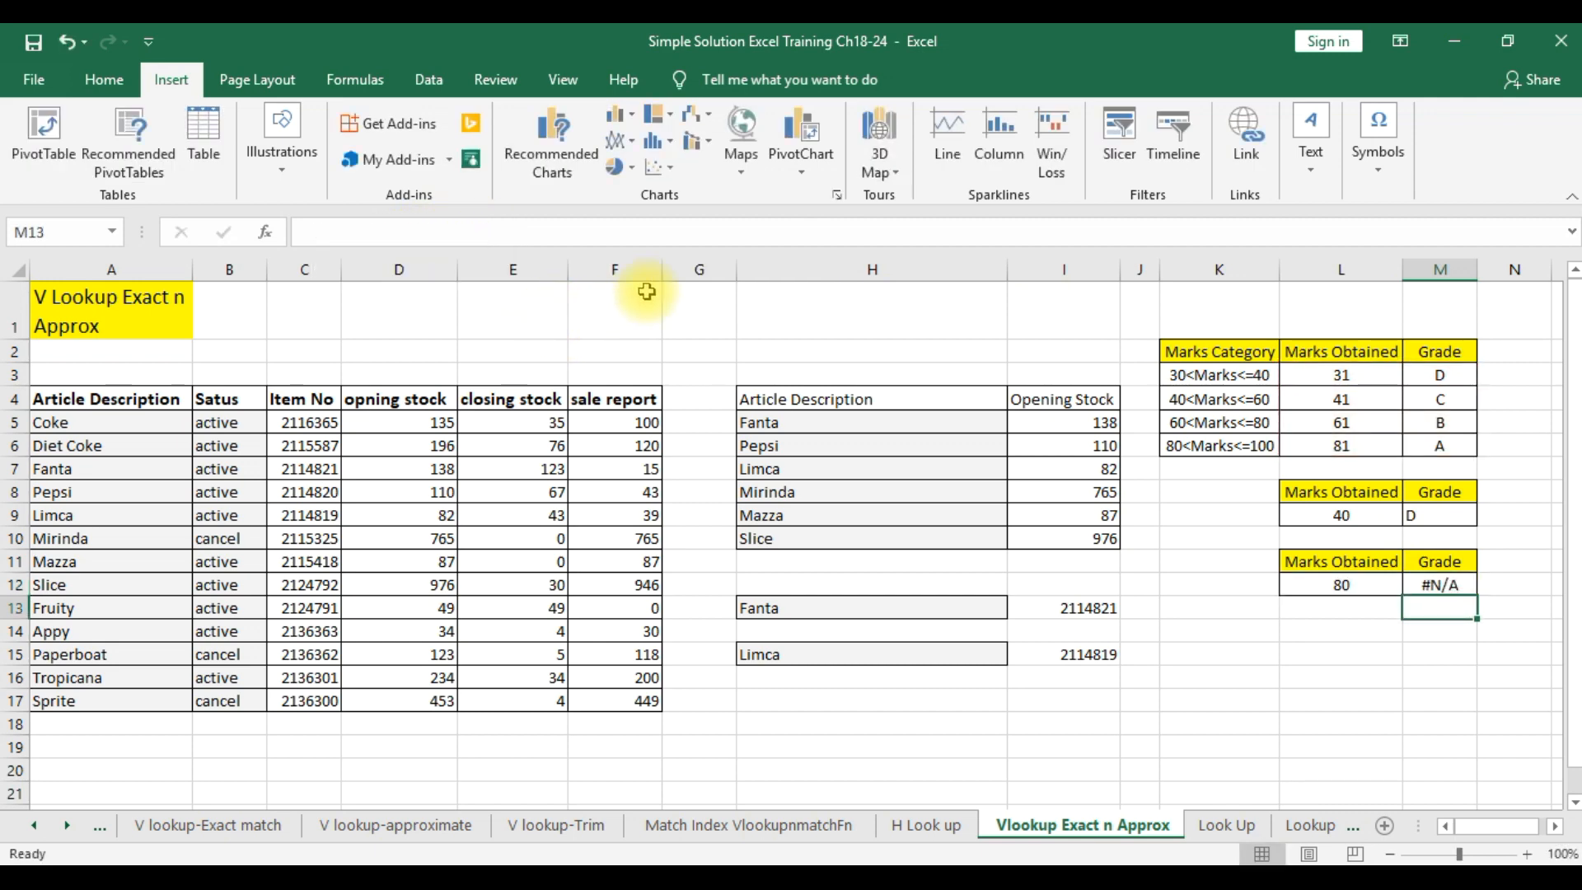
click(1434, 586)
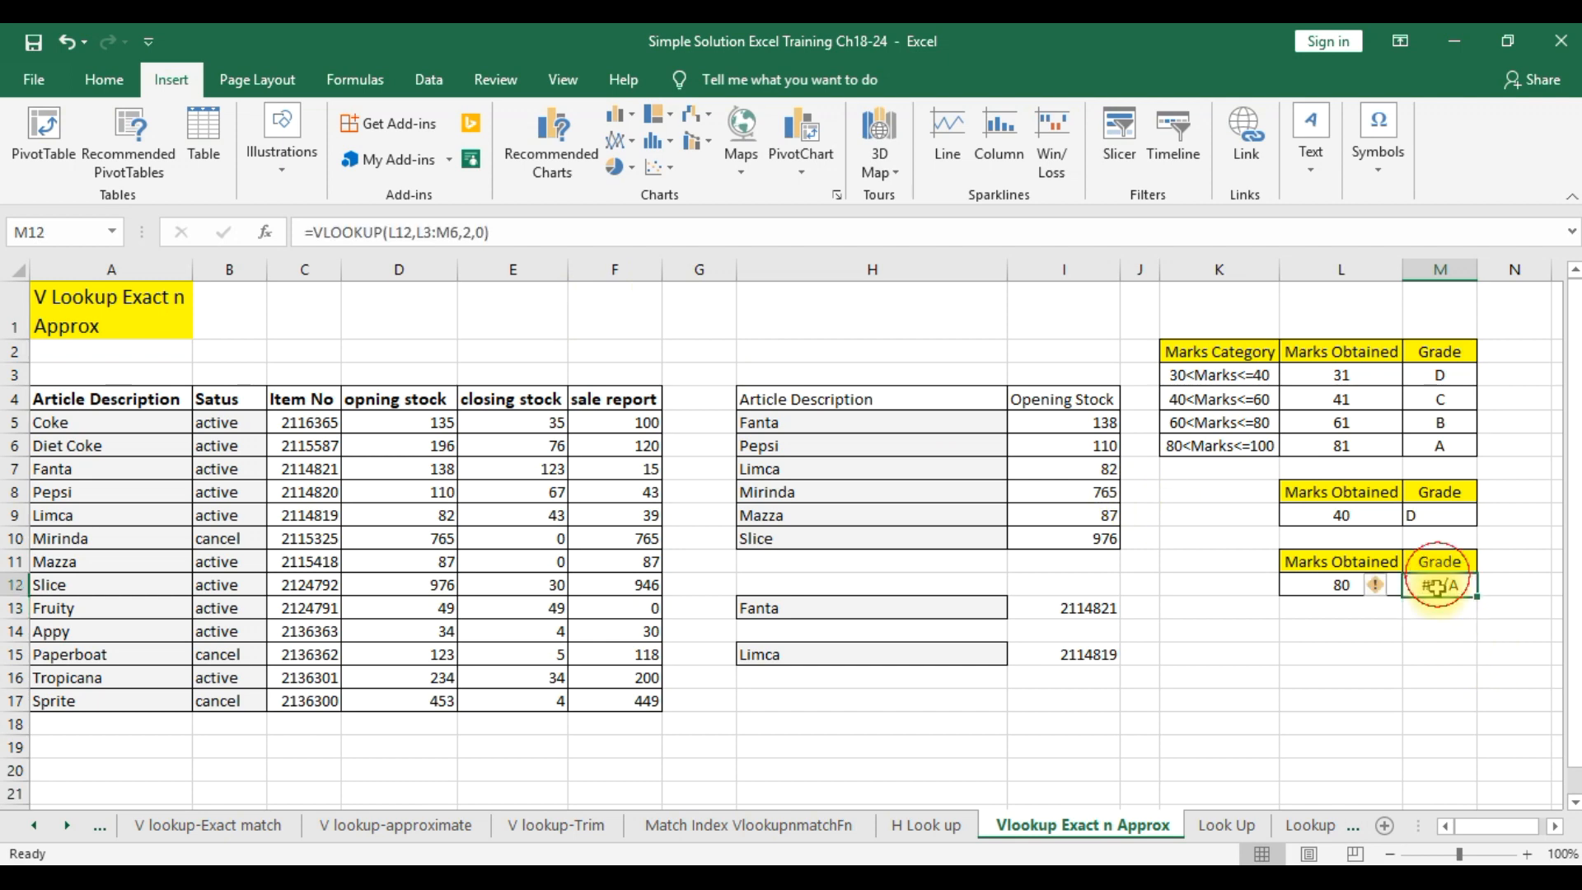
Step: Test the exact match by setting the marks in L12 to 31, 41, 61 and 81 in turn
click(1327, 585)
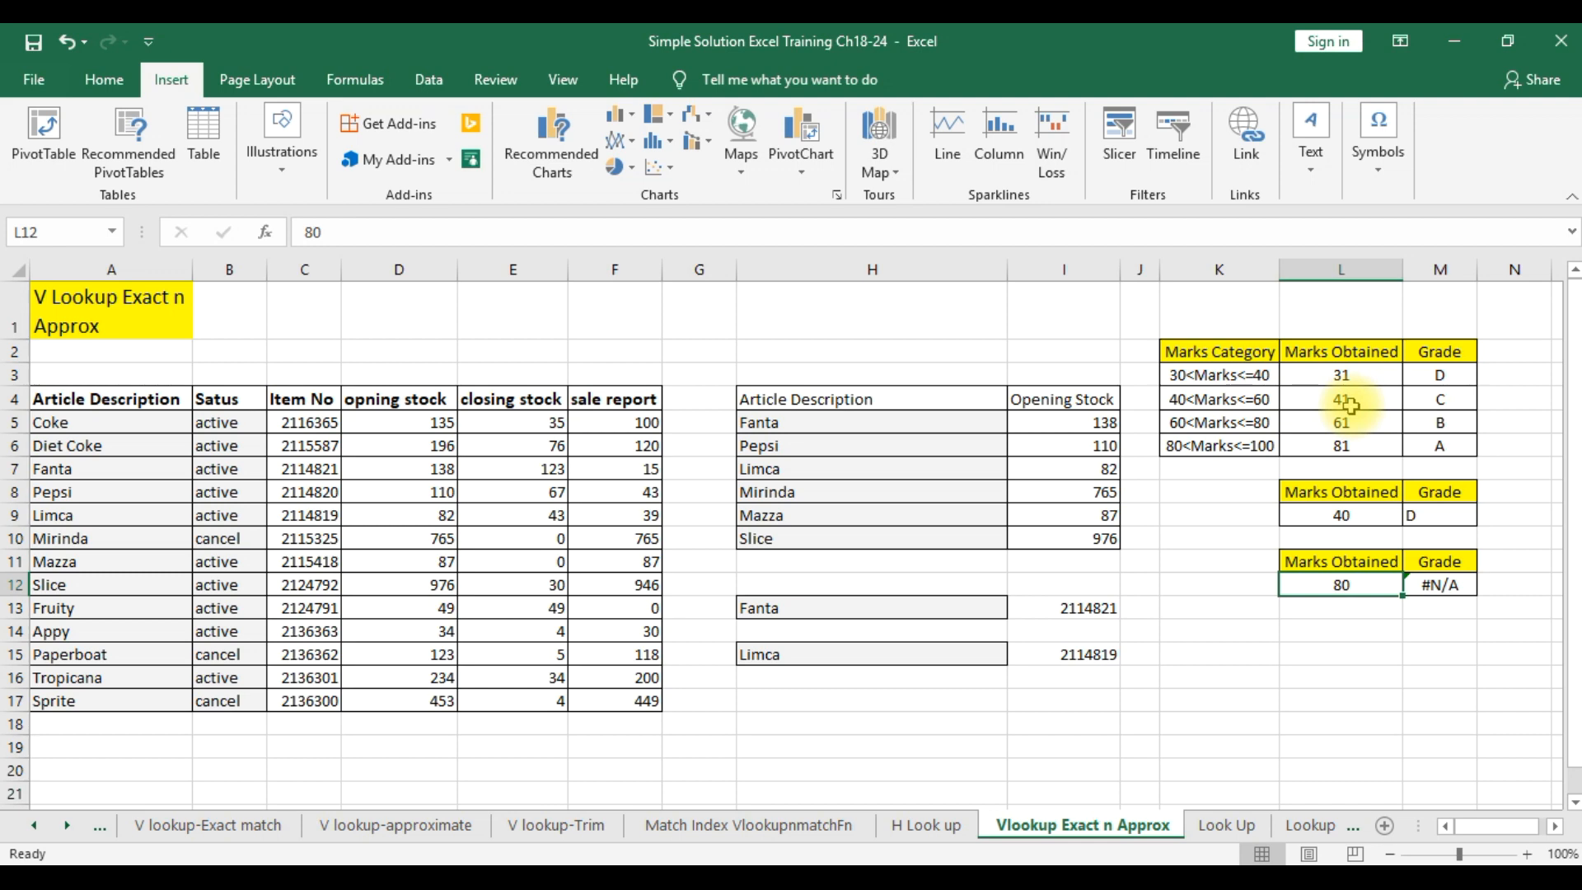
text(31)
click(1394, 721)
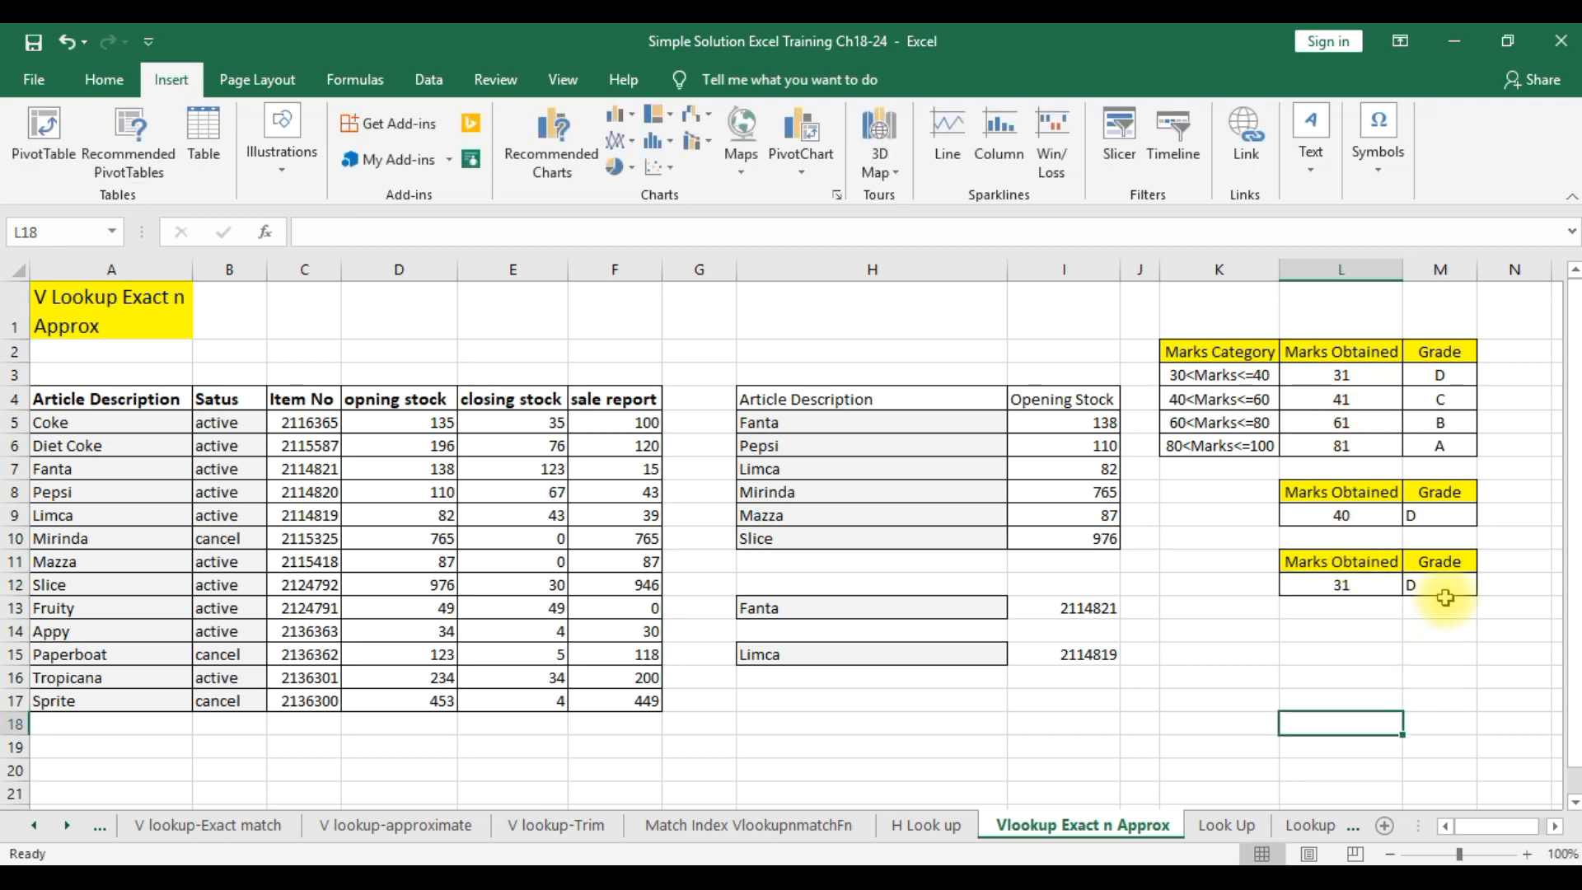
click(1344, 584)
text(41)
click(1395, 724)
click(1357, 587)
text(6)
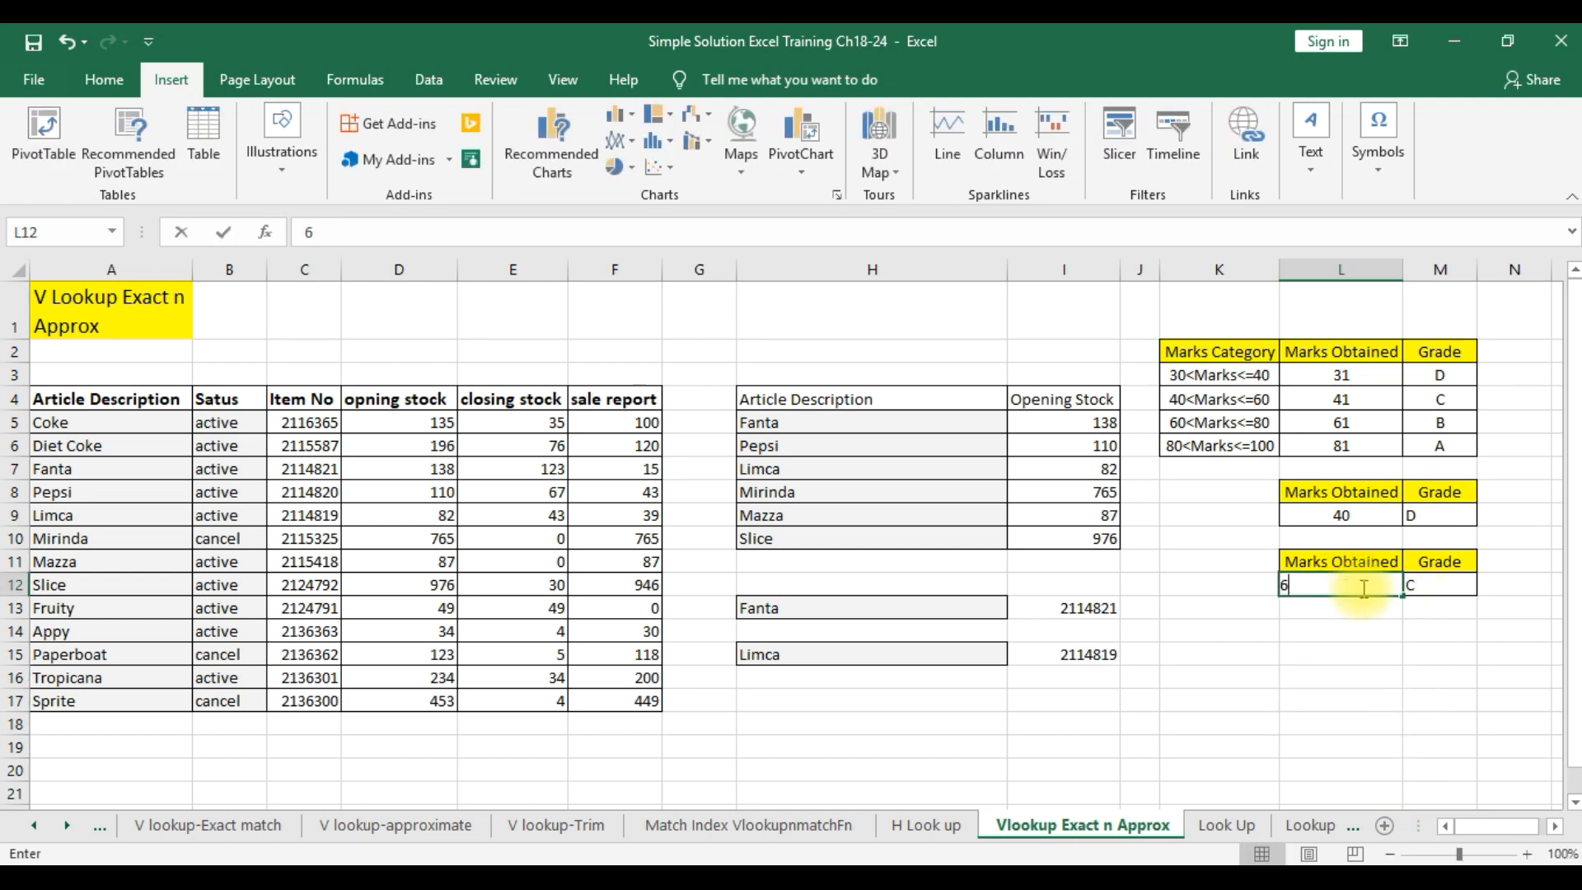
text(1)
click(1386, 674)
click(1352, 584)
text(81)
click(1418, 679)
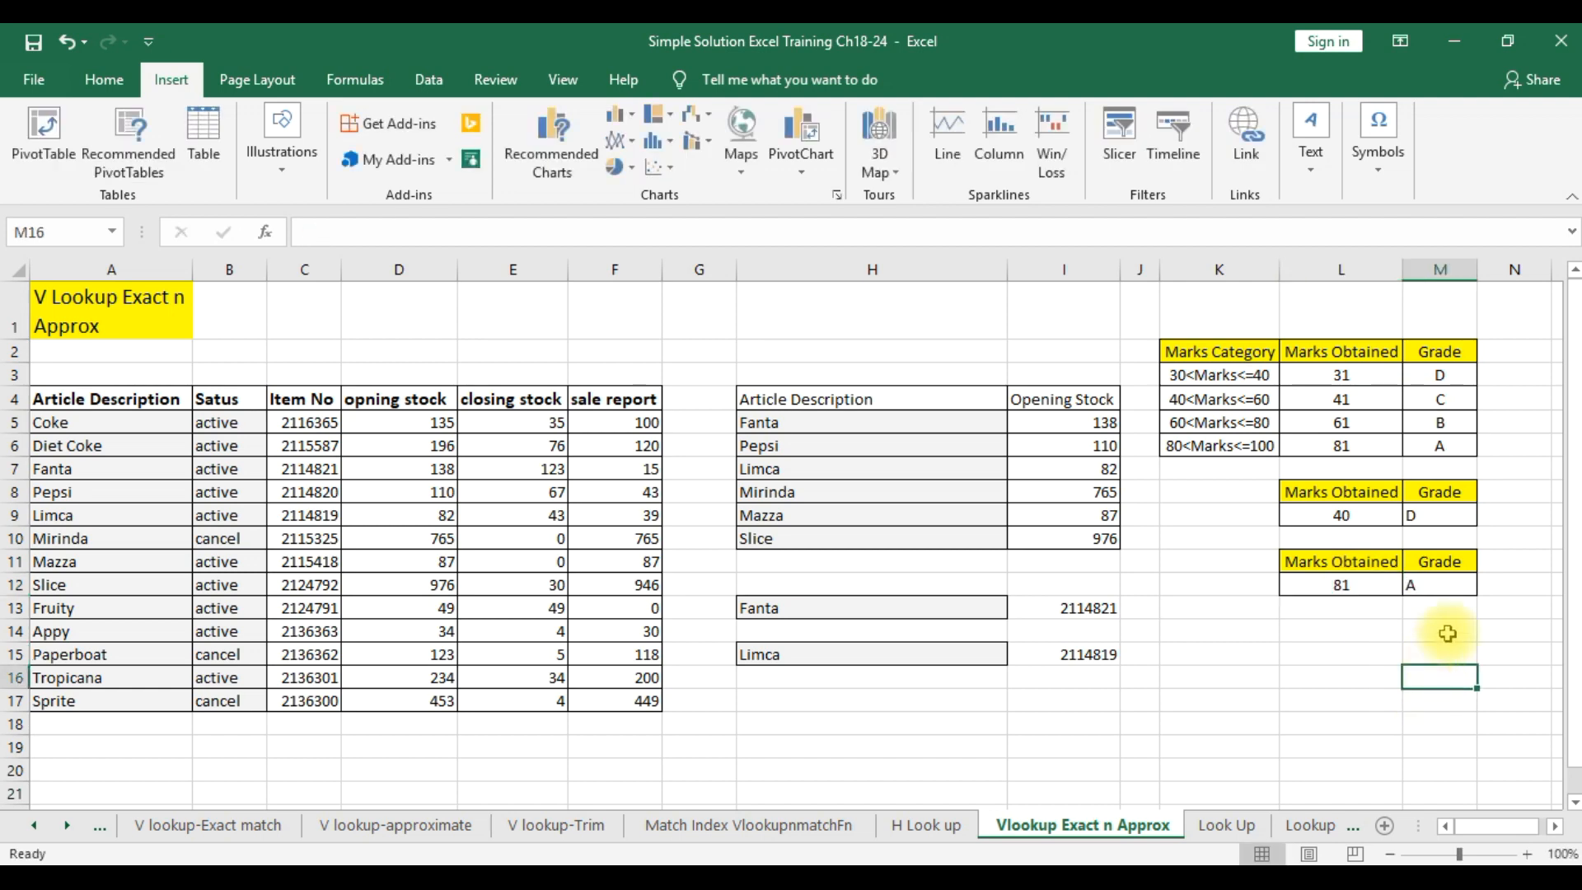
Step: Set the marks in L12 to 82 to test the exact match with marks missing from the grade table
click(1352, 586)
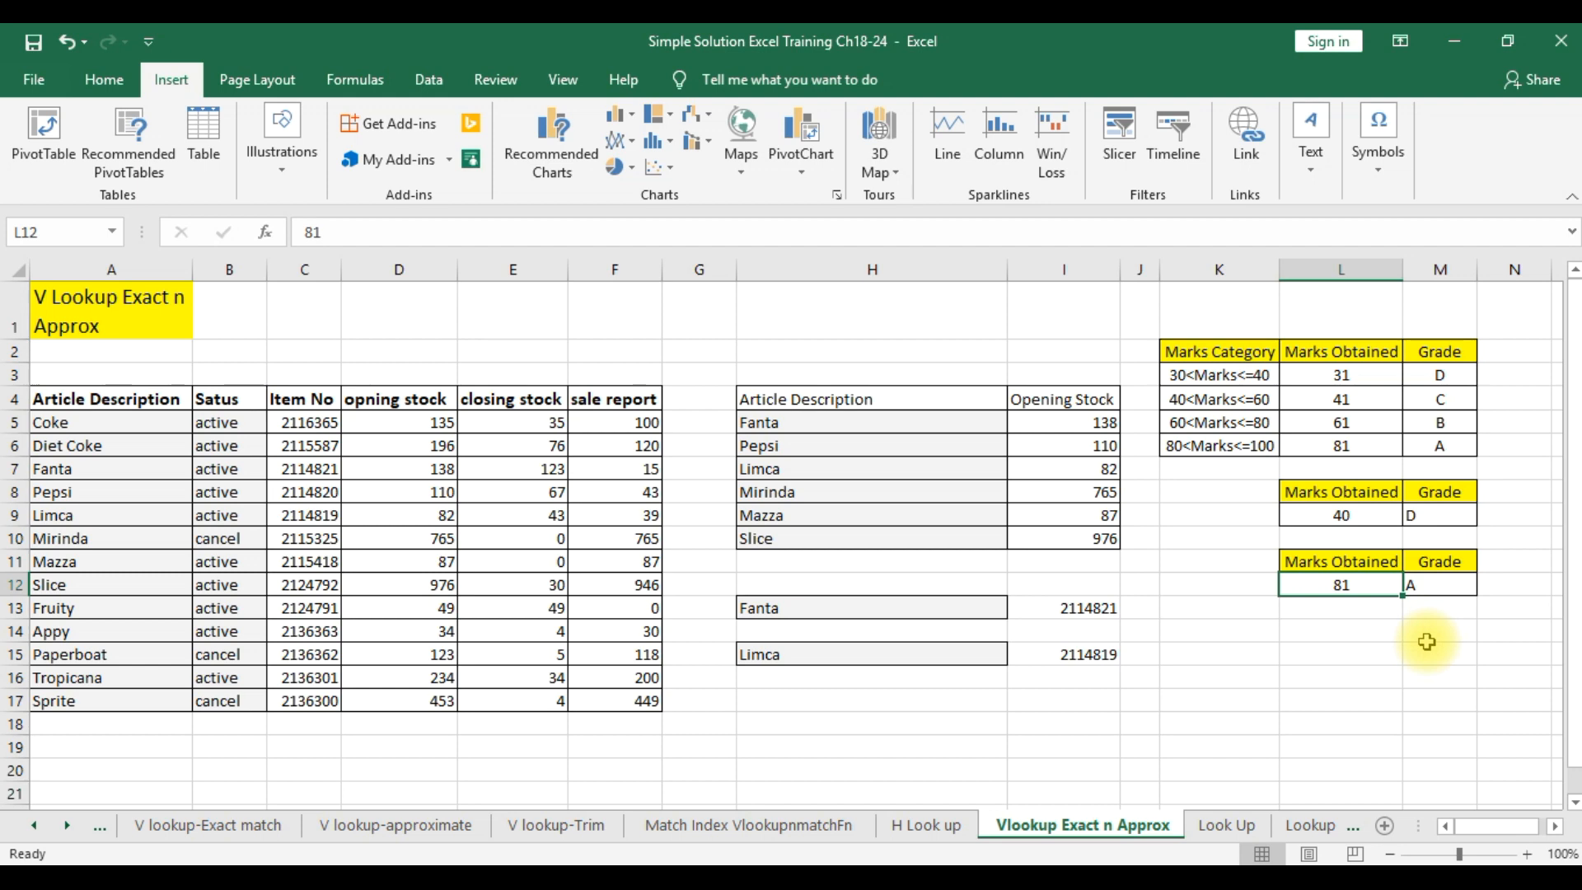
text(82)
click(1347, 697)
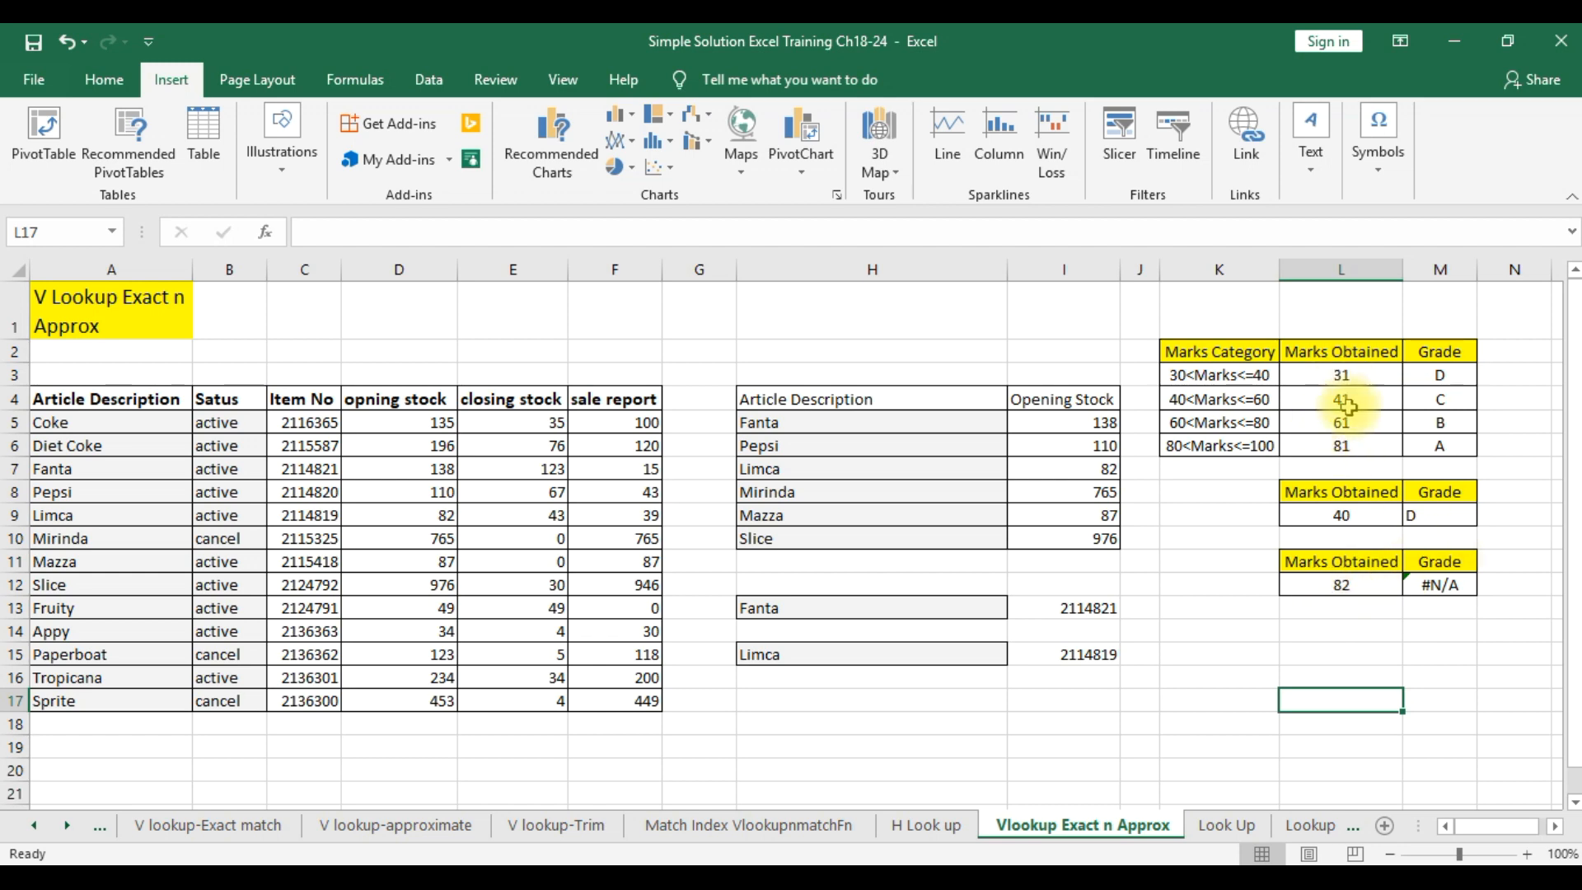
Step: Set the marks in L9 to 82 to compare the approximate match with the exact match
click(1343, 513)
text(40)
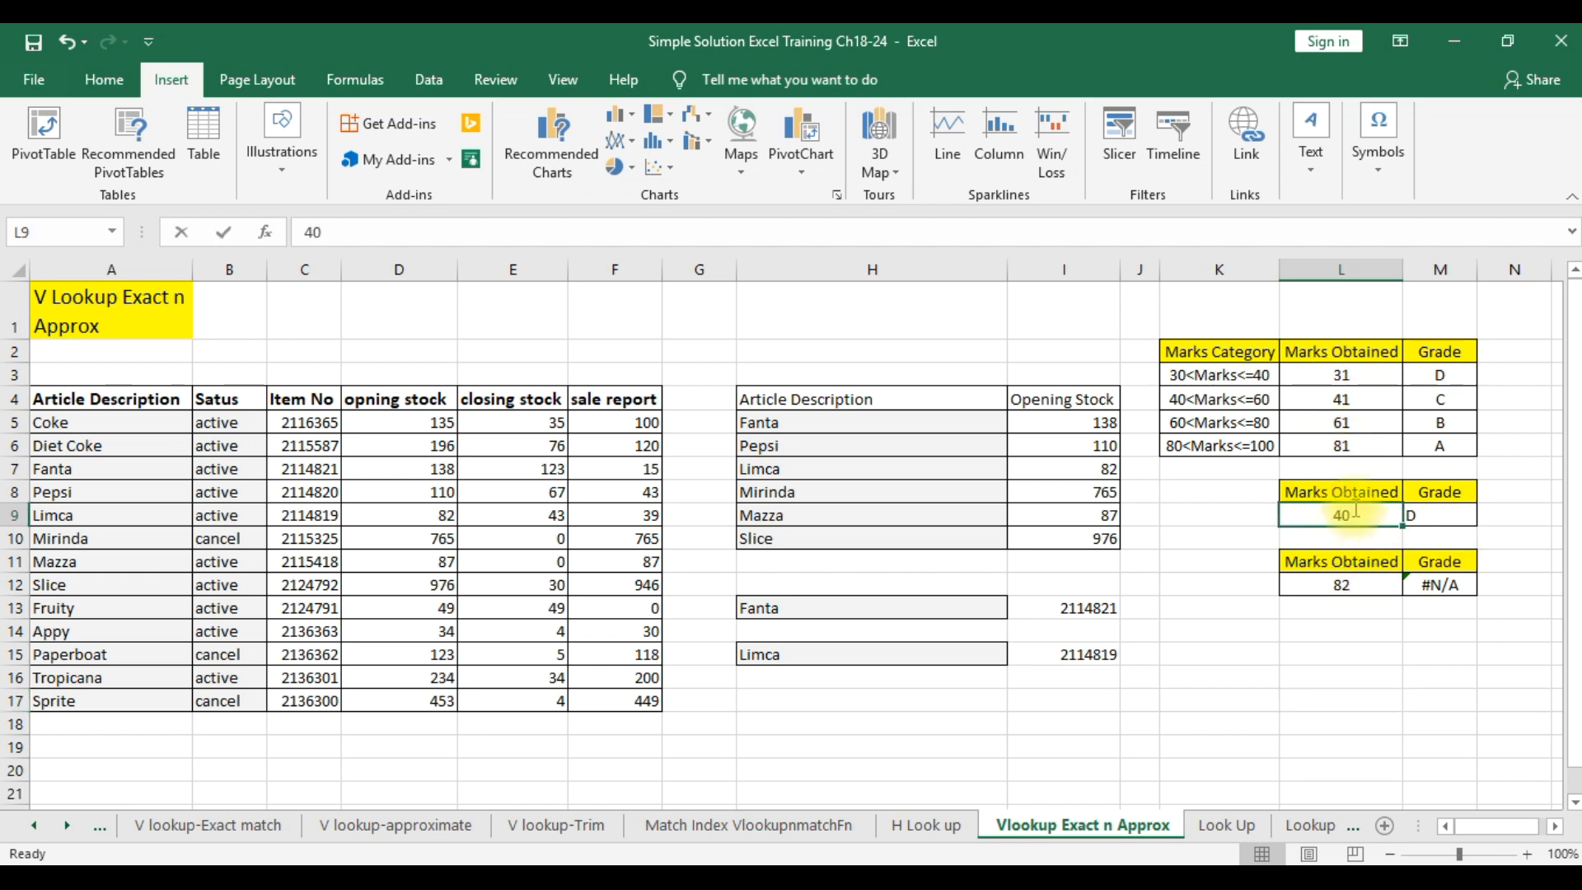
text(82)
click(1363, 723)
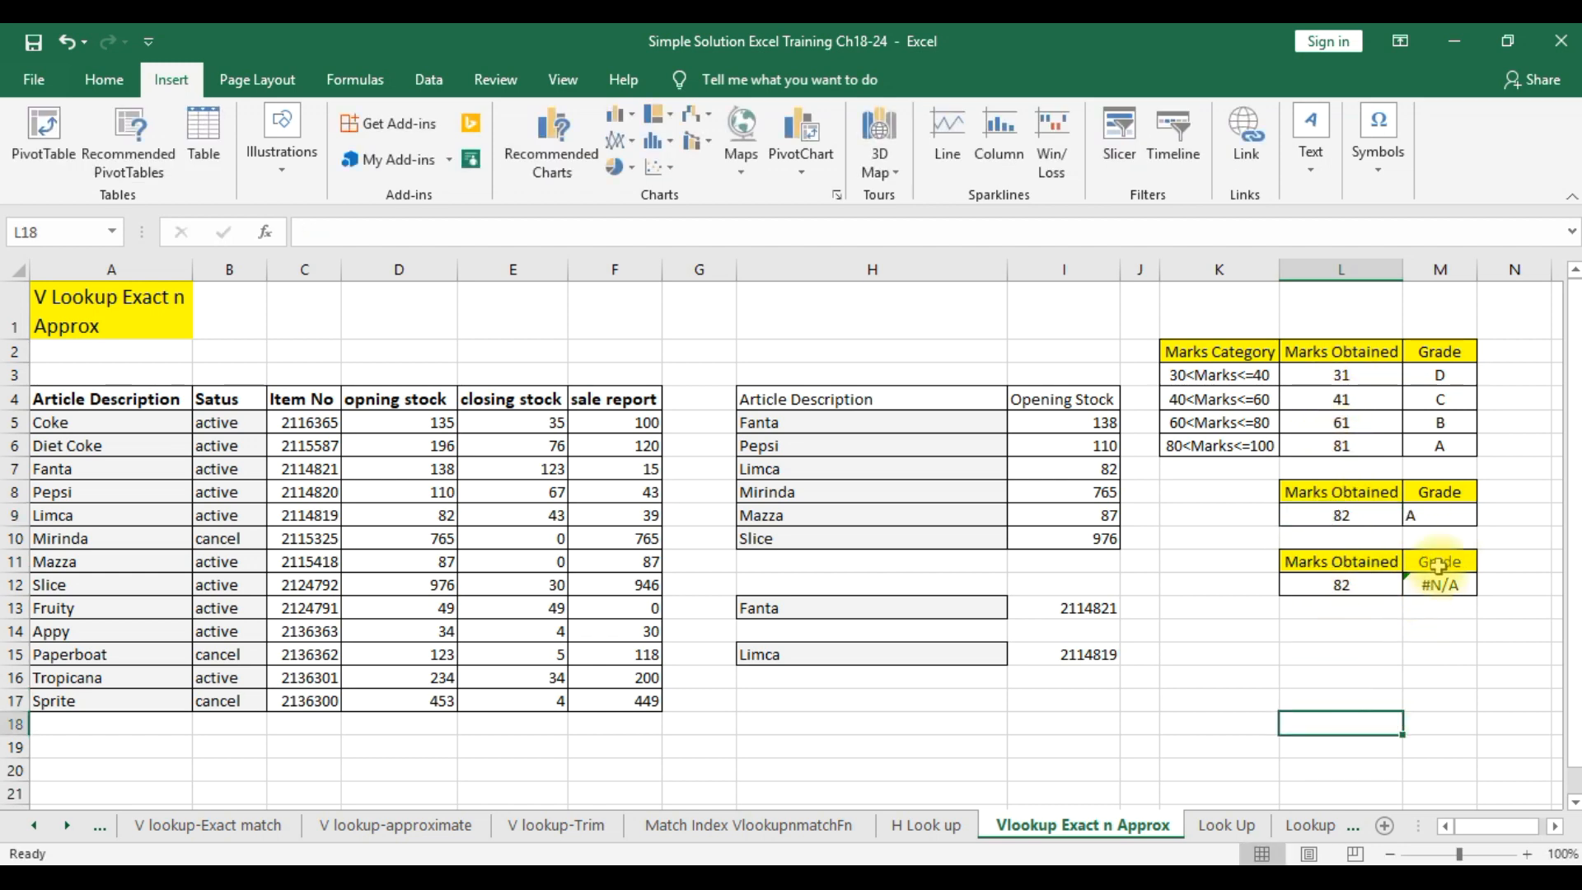
Step: Compare the approximate-match and exact-match grade results with the marks listed in L3:L6 of the grade table
click(1457, 513)
click(1361, 580)
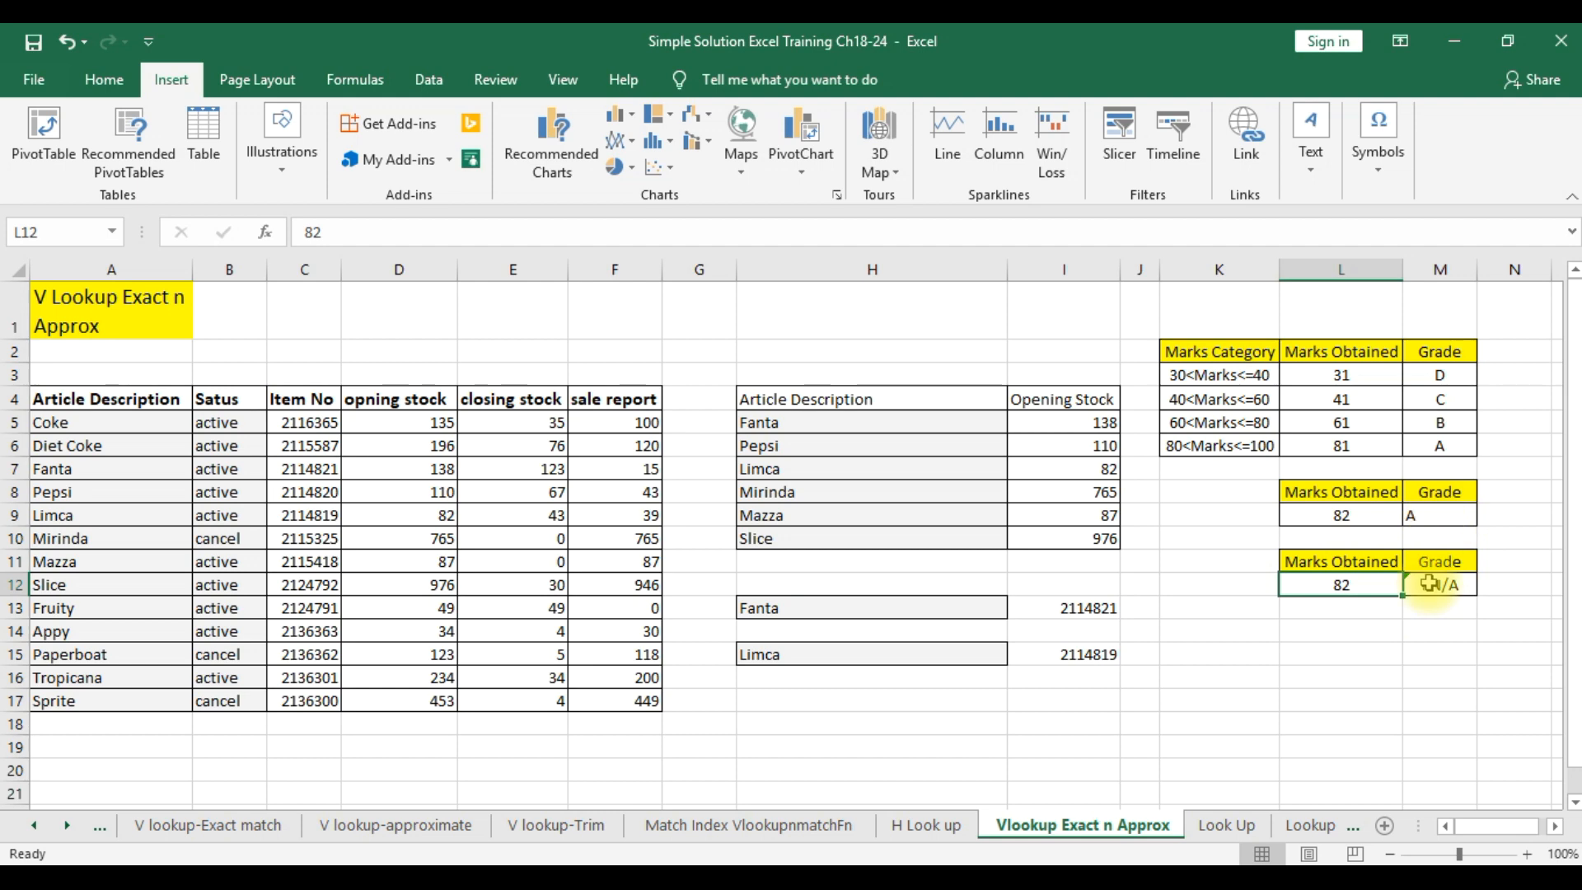
drag(1379, 563, 1429, 589)
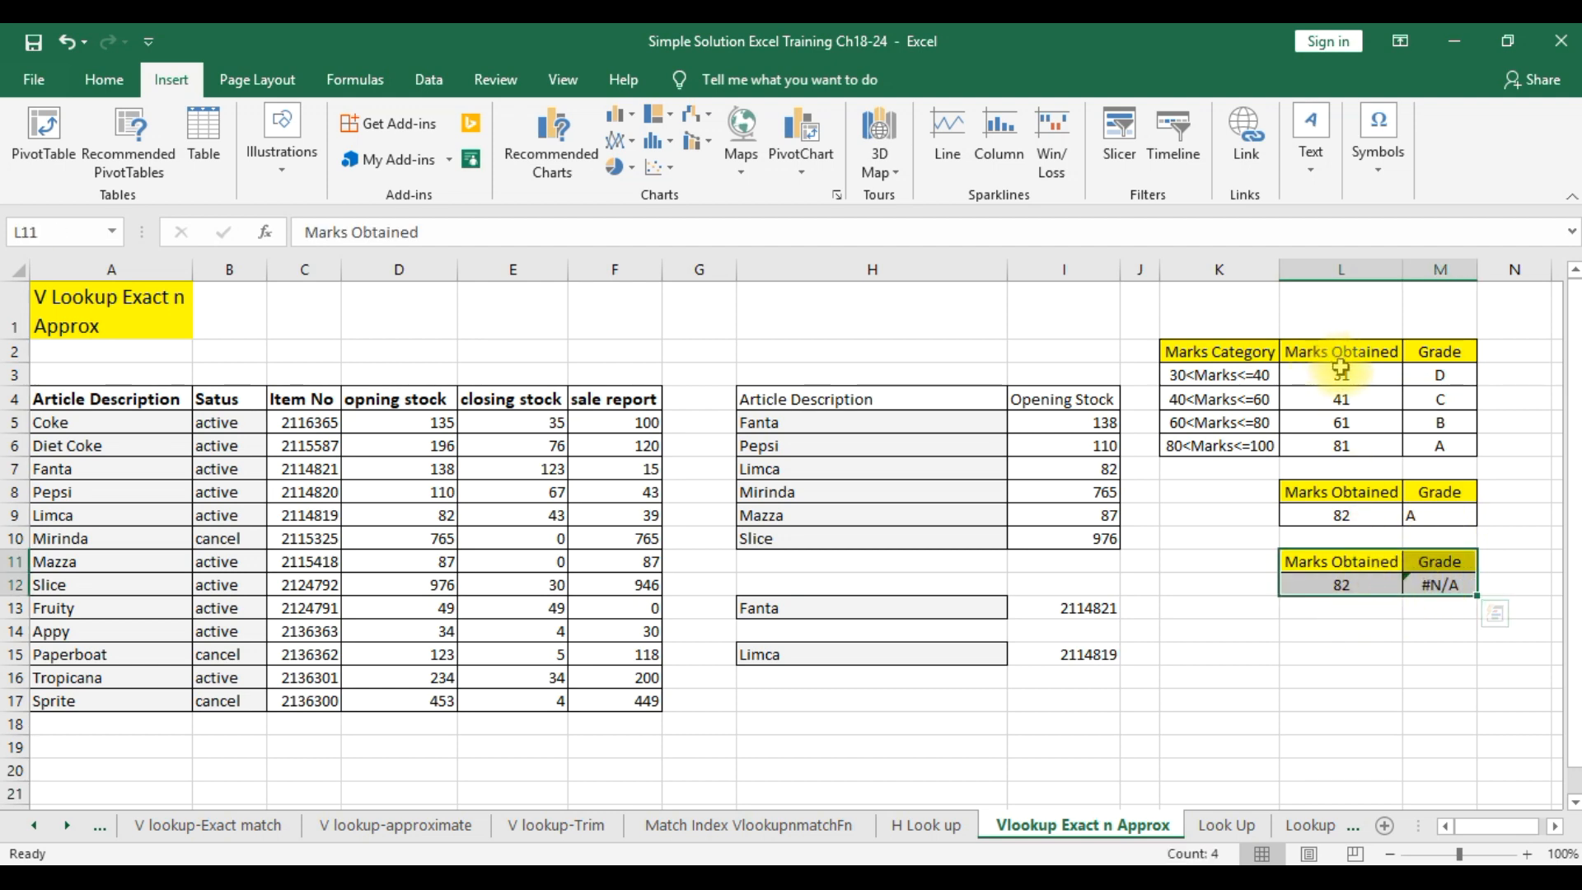
drag(1341, 370, 1342, 445)
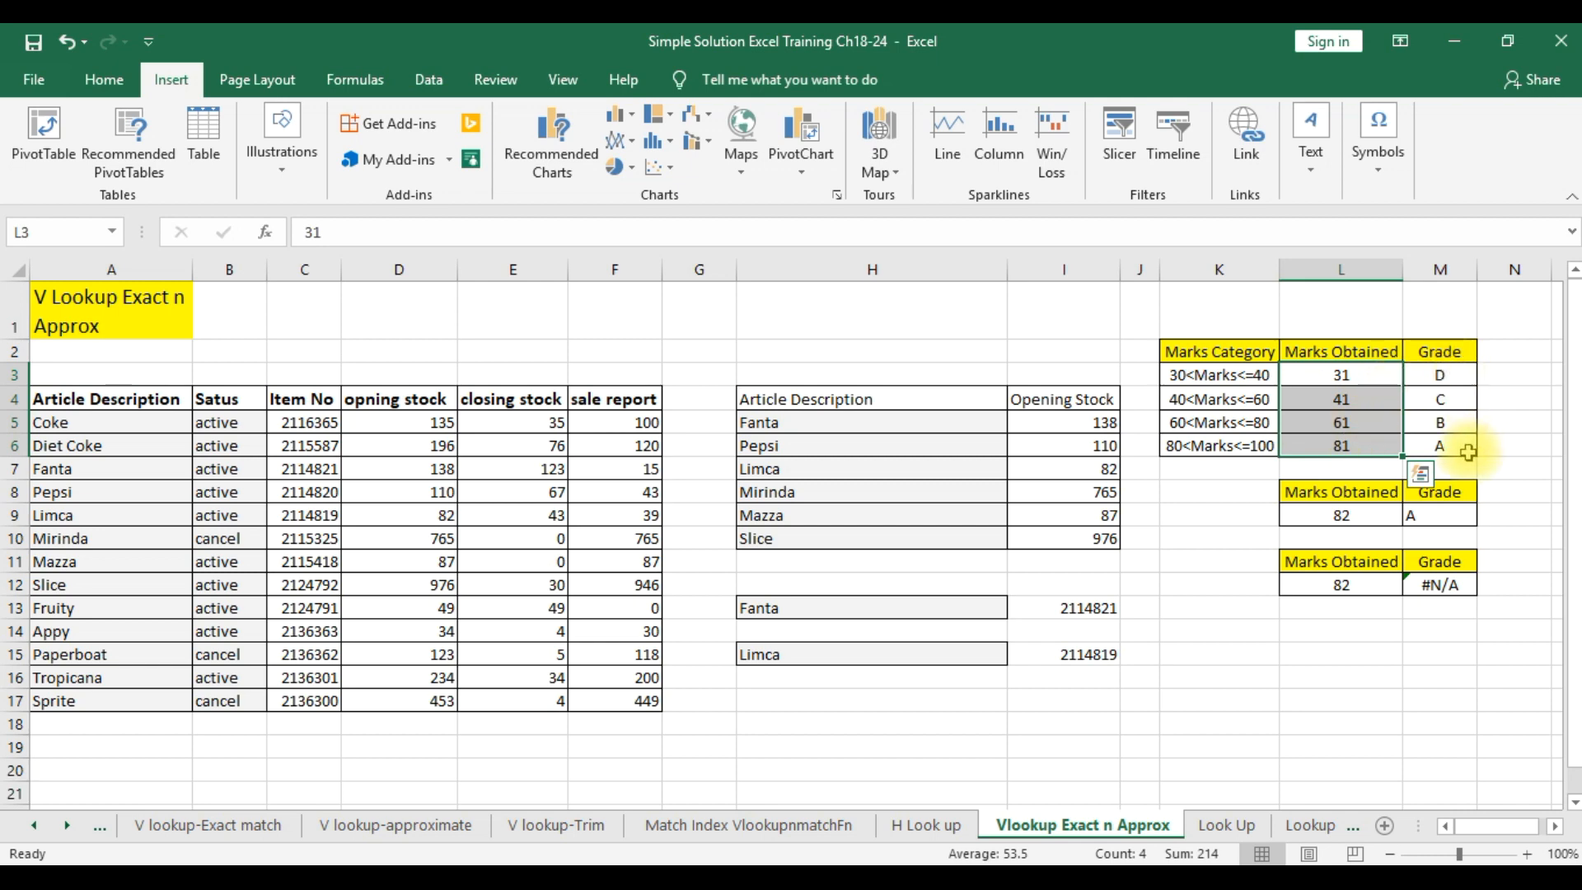
click(1327, 654)
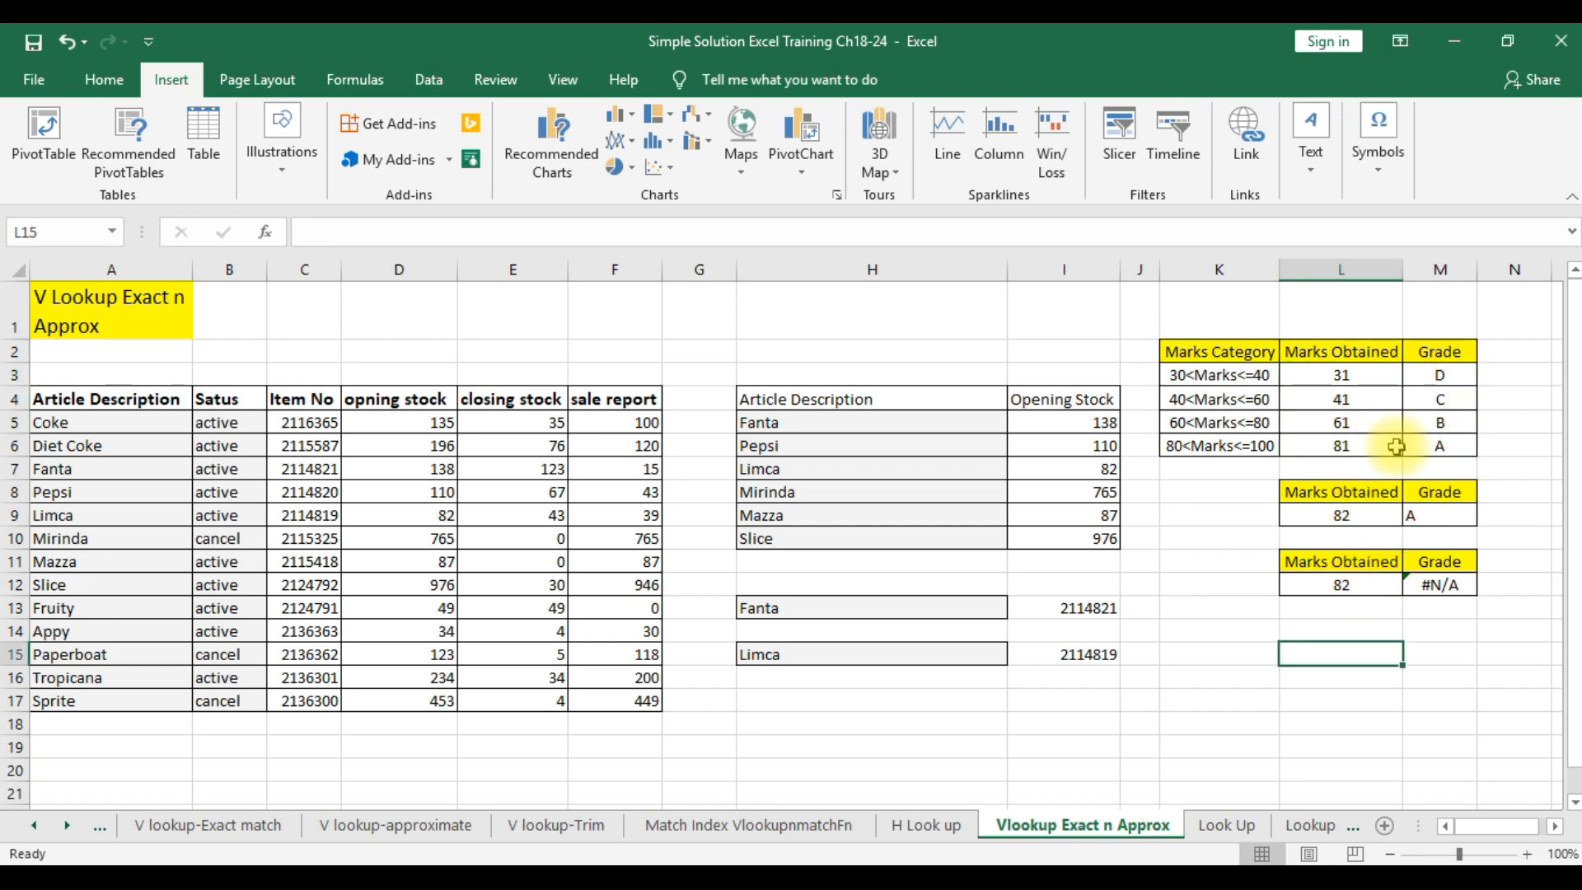
click(1339, 445)
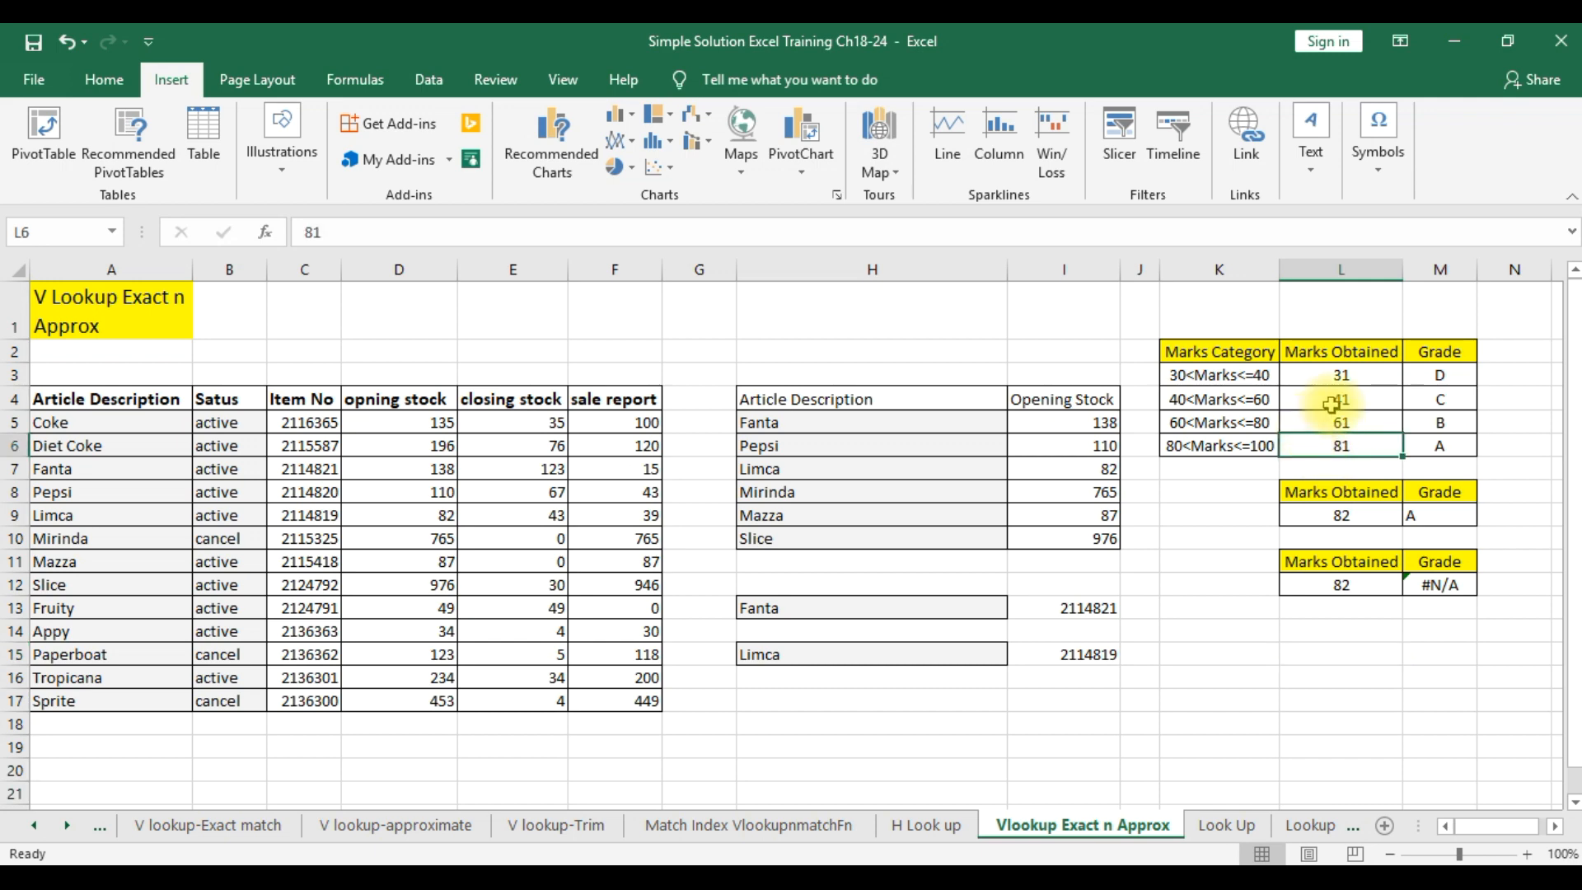
Step: Set the marks in L9 to 80 to test the approximate match and re-enter 61 in L5 of the grade table
click(1339, 513)
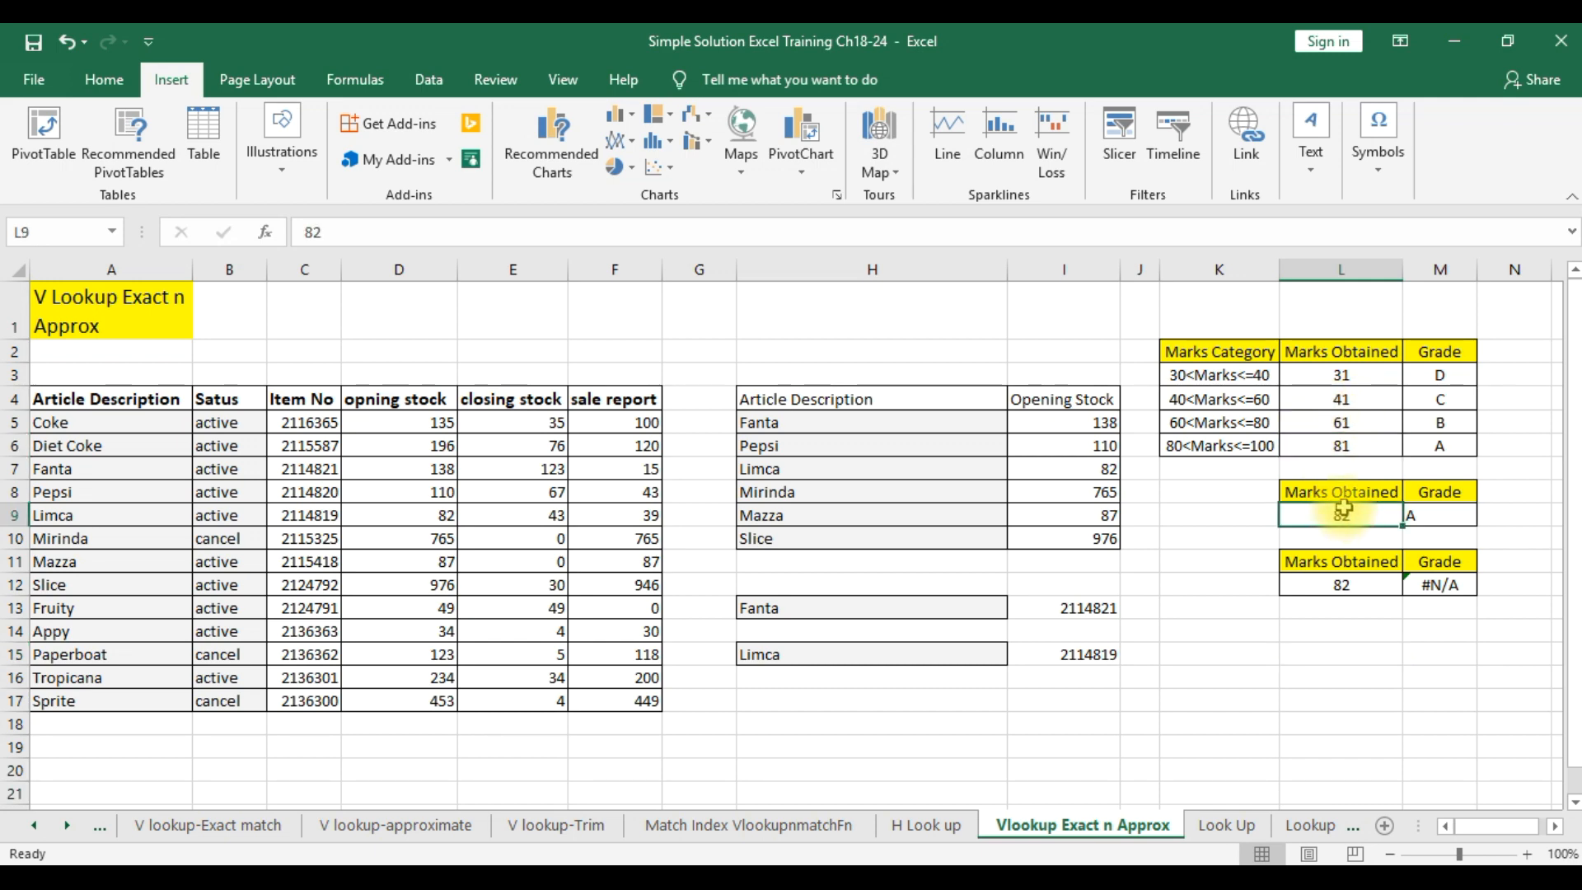
text(80)
click(1341, 651)
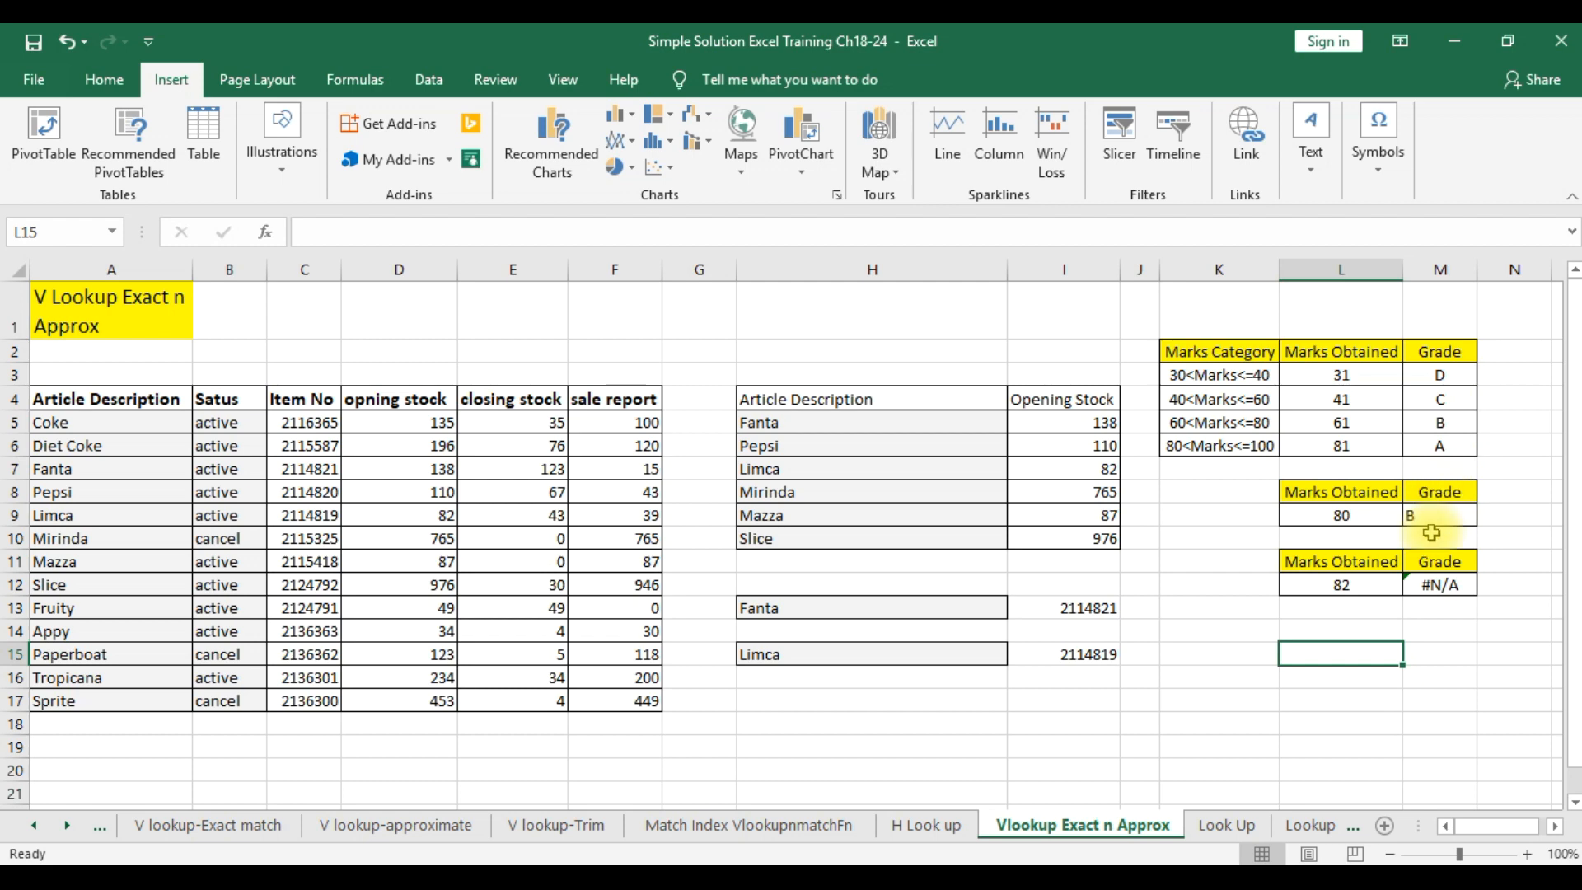
click(1345, 423)
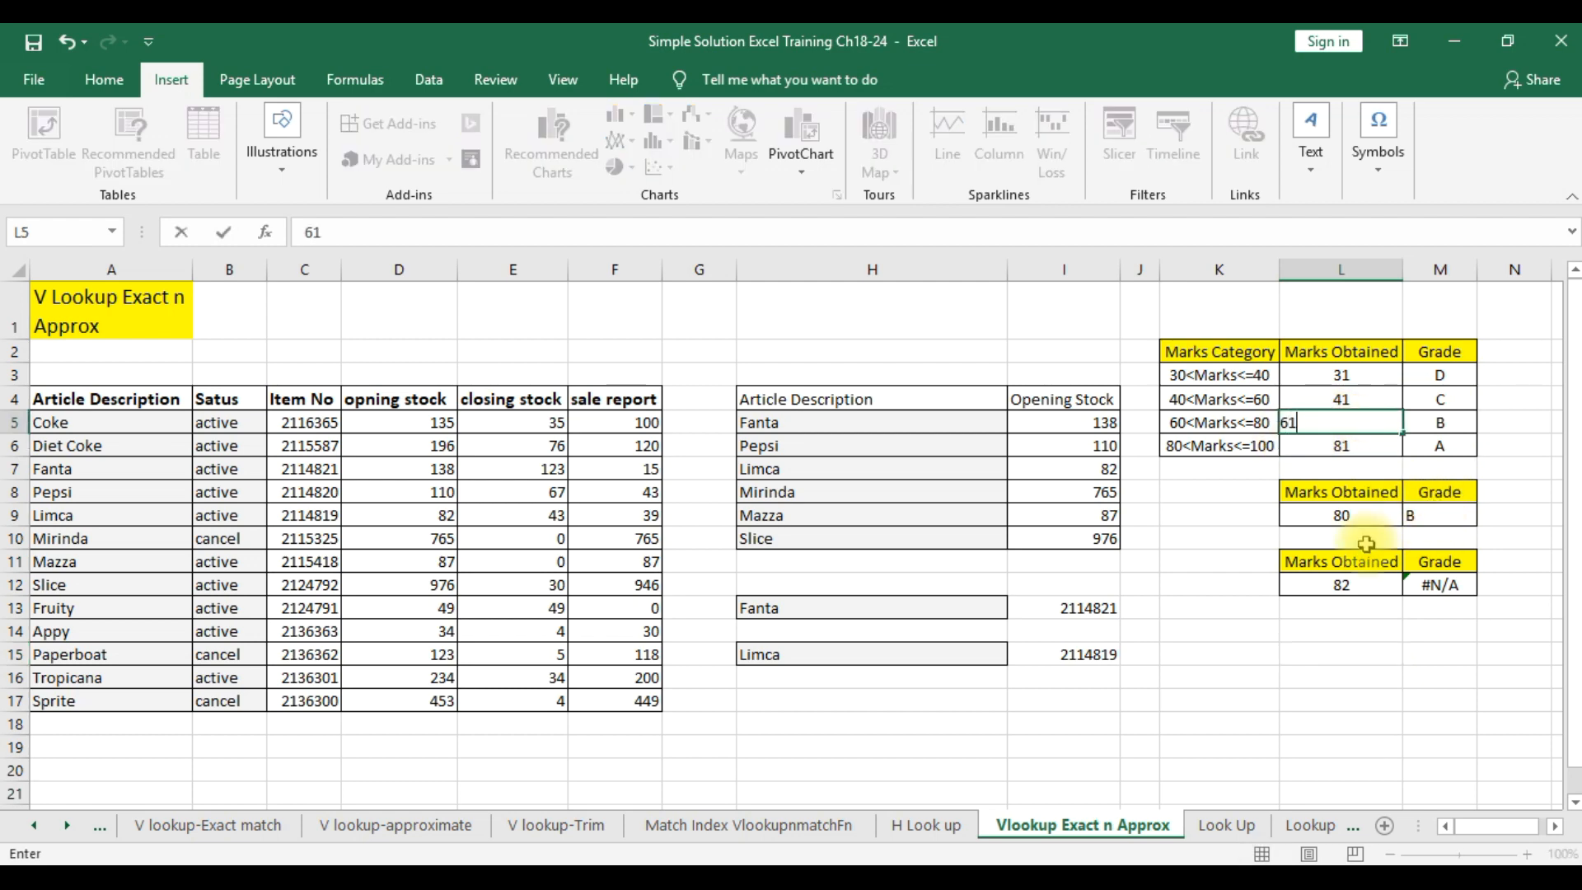
click(1384, 699)
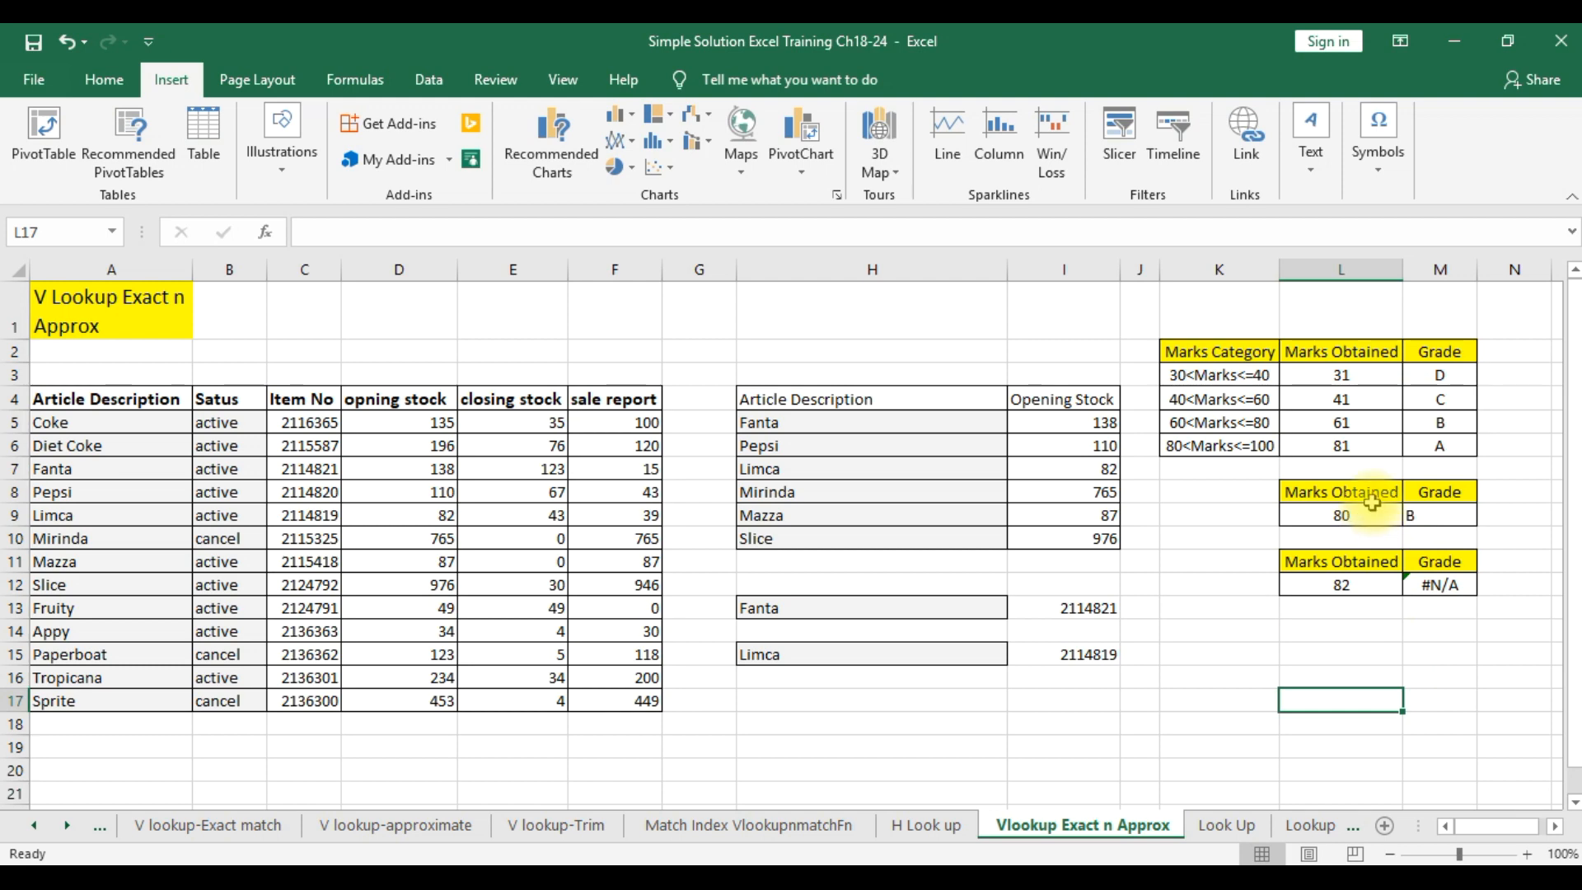
Step: Test the approximate match at the grade boundary by setting the marks in L9 to 61 and 60 in turn
click(1361, 520)
text(61)
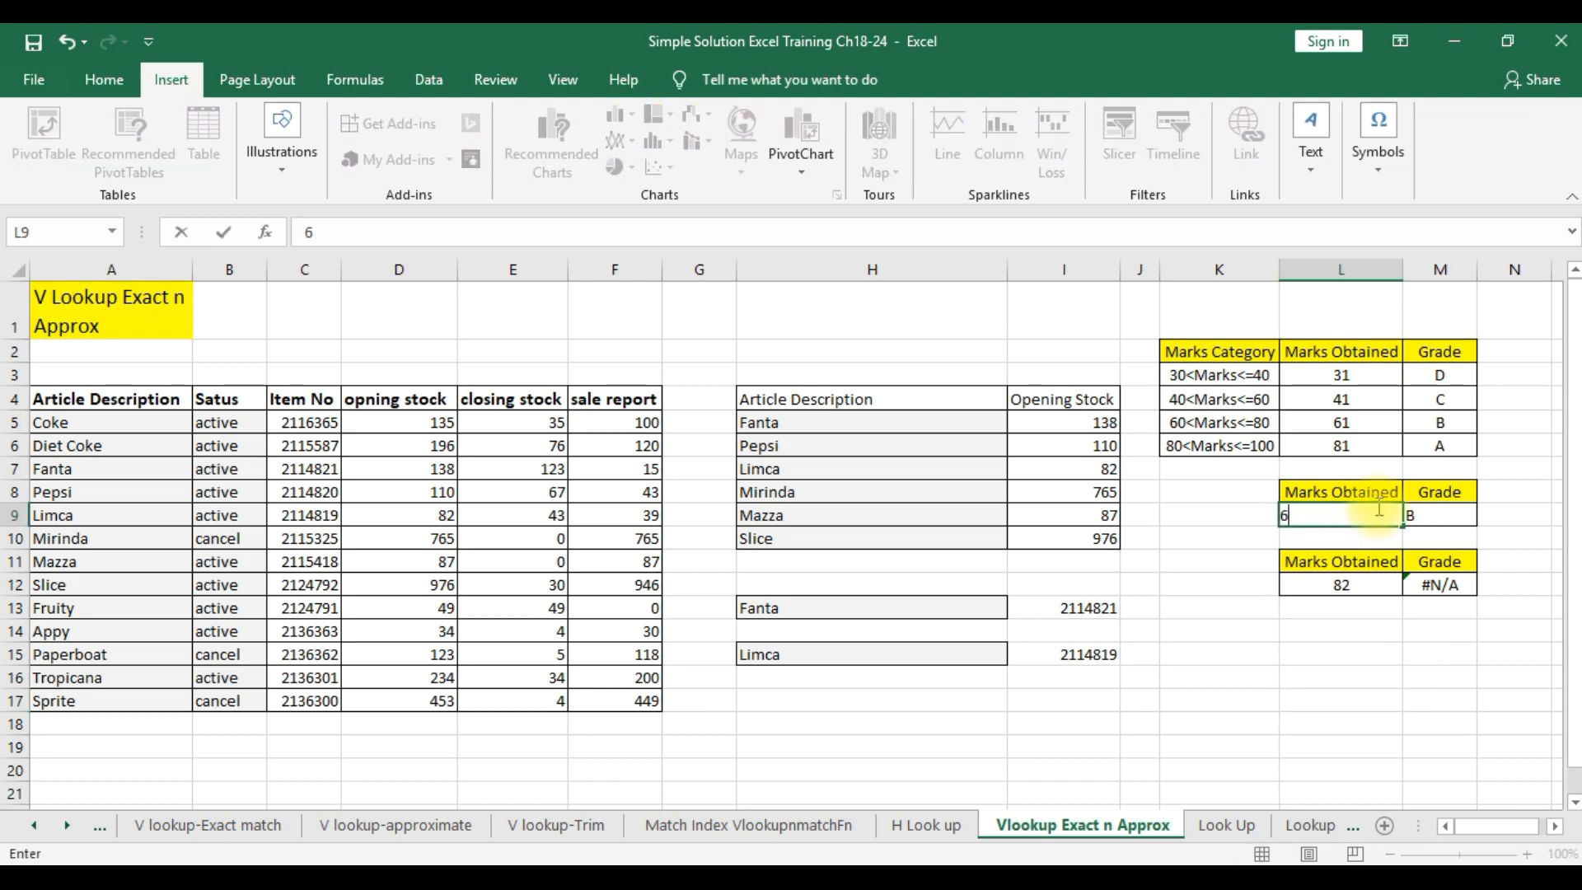
click(1359, 669)
click(1359, 515)
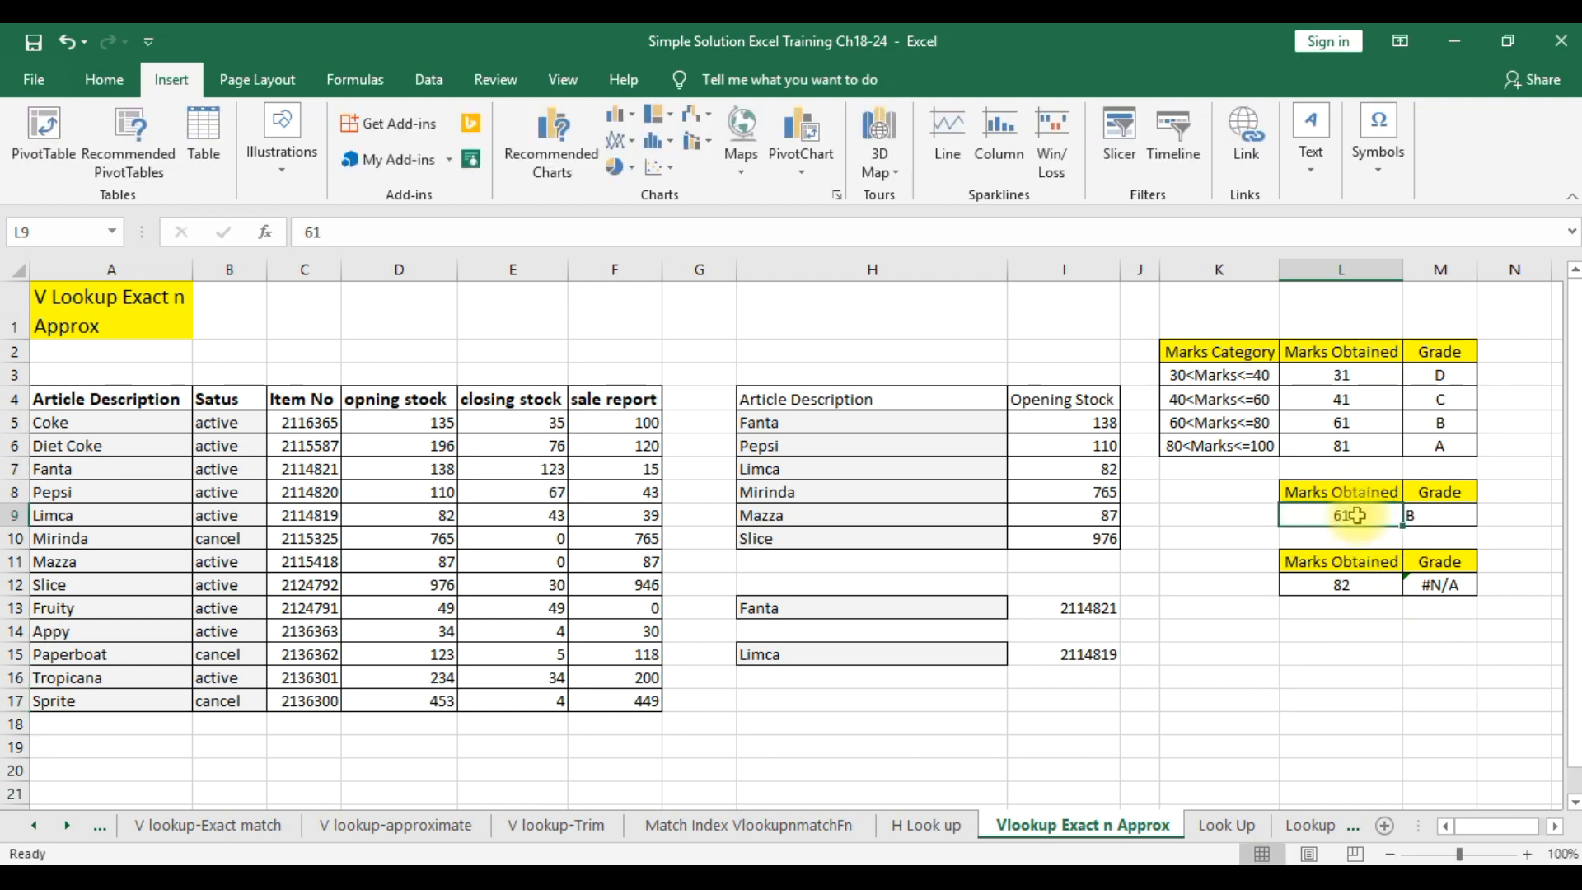
text(60)
drag(1351, 630, 1387, 689)
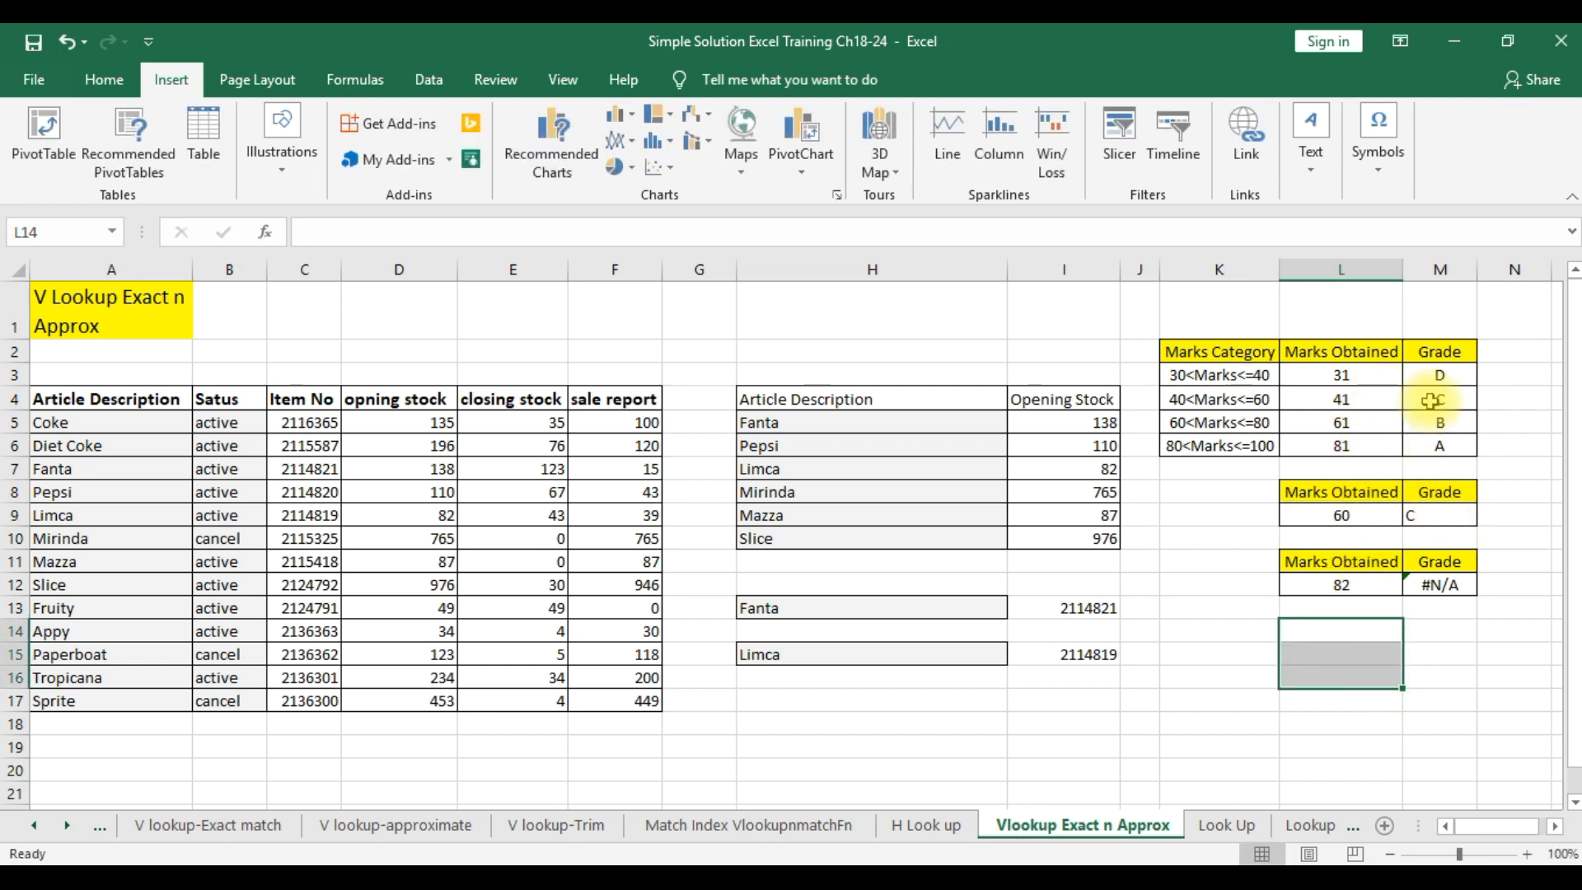
click(1236, 612)
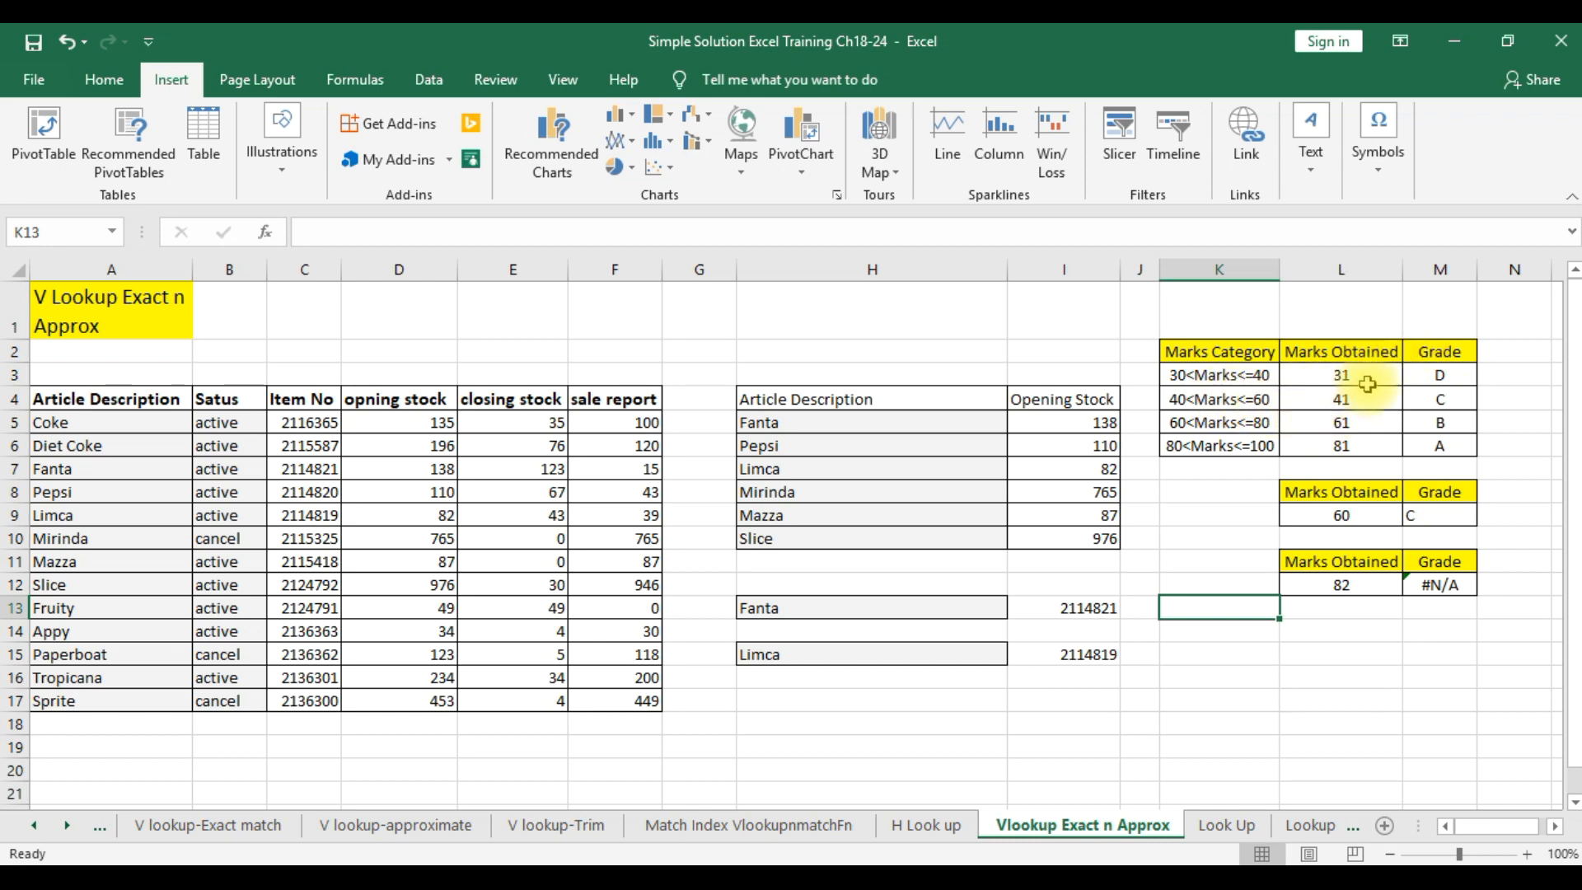
Step: Compare the numeric marks in L3:L6 with the text lookup values in the two Article Description columns
drag(1381, 371, 1351, 447)
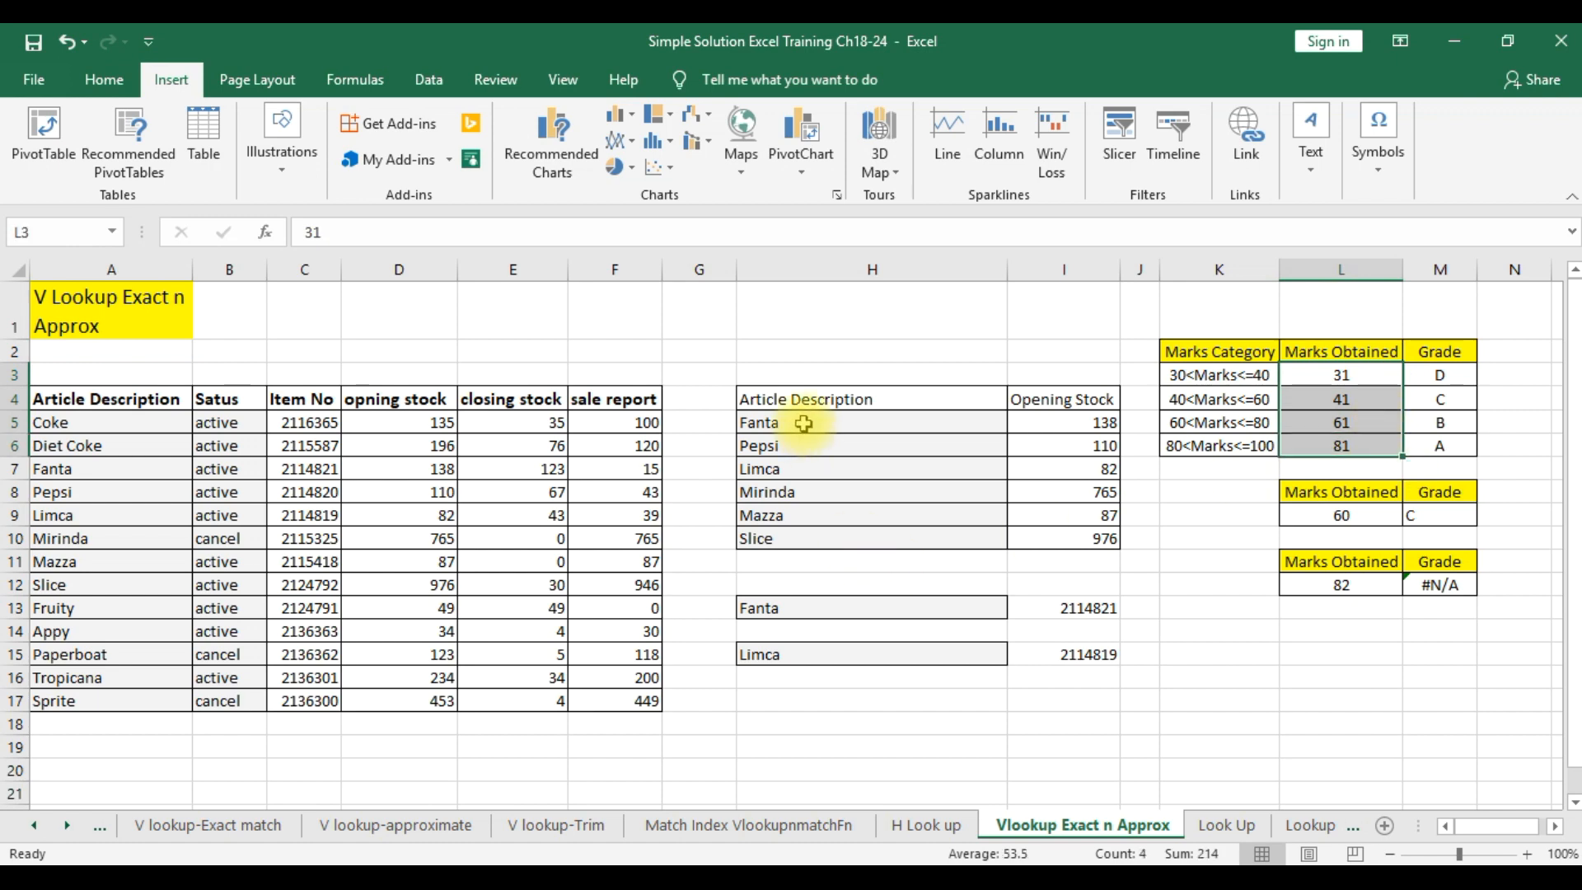
drag(803, 424, 766, 540)
click(95, 423)
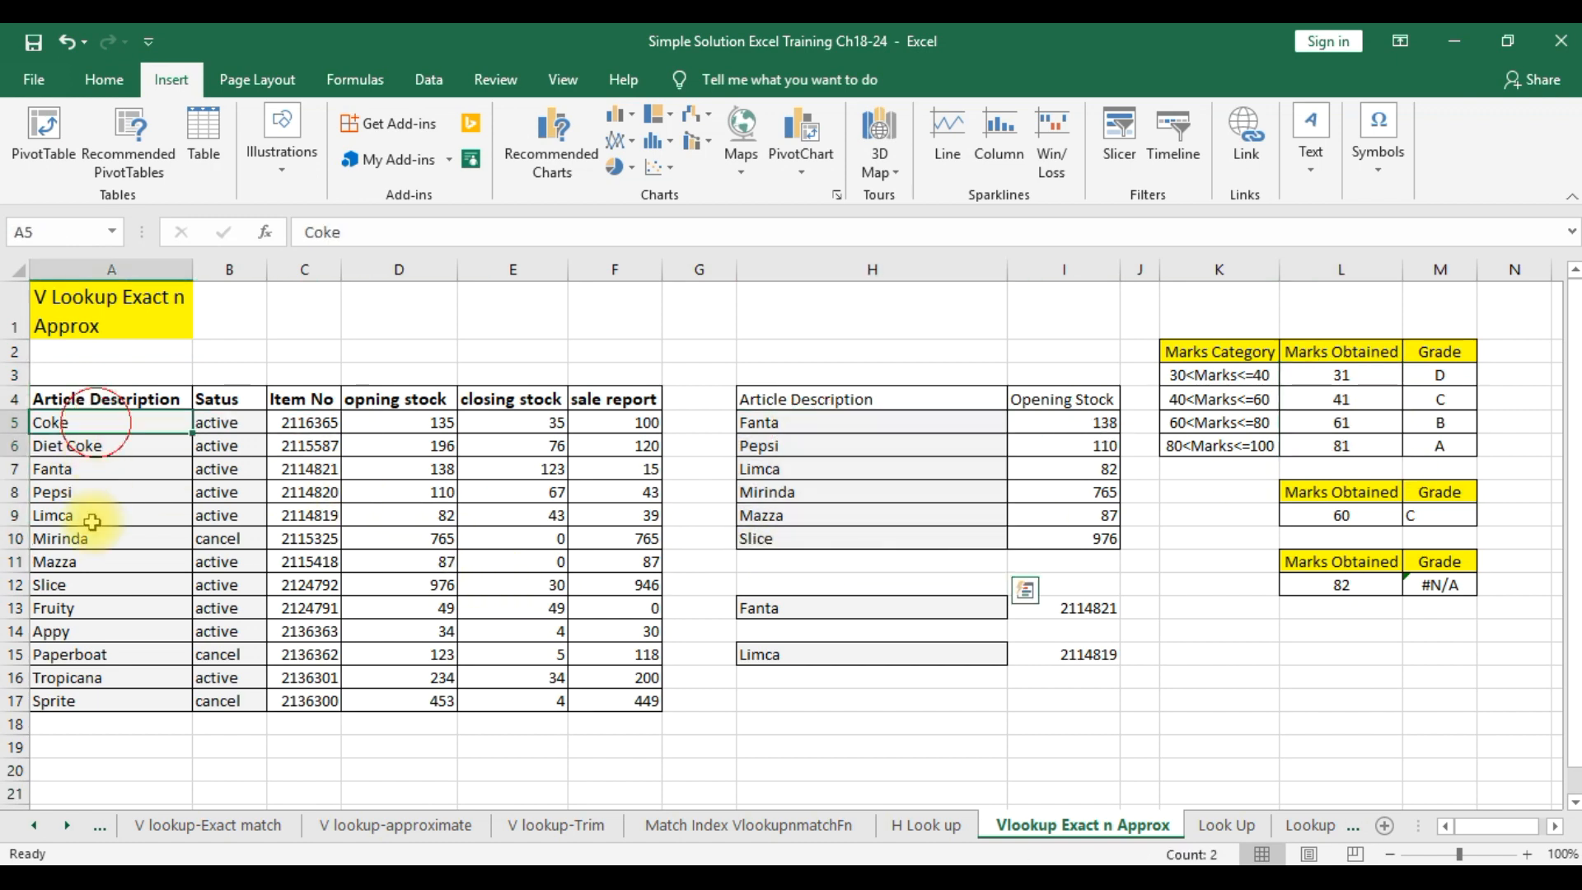
drag(92, 521, 82, 581)
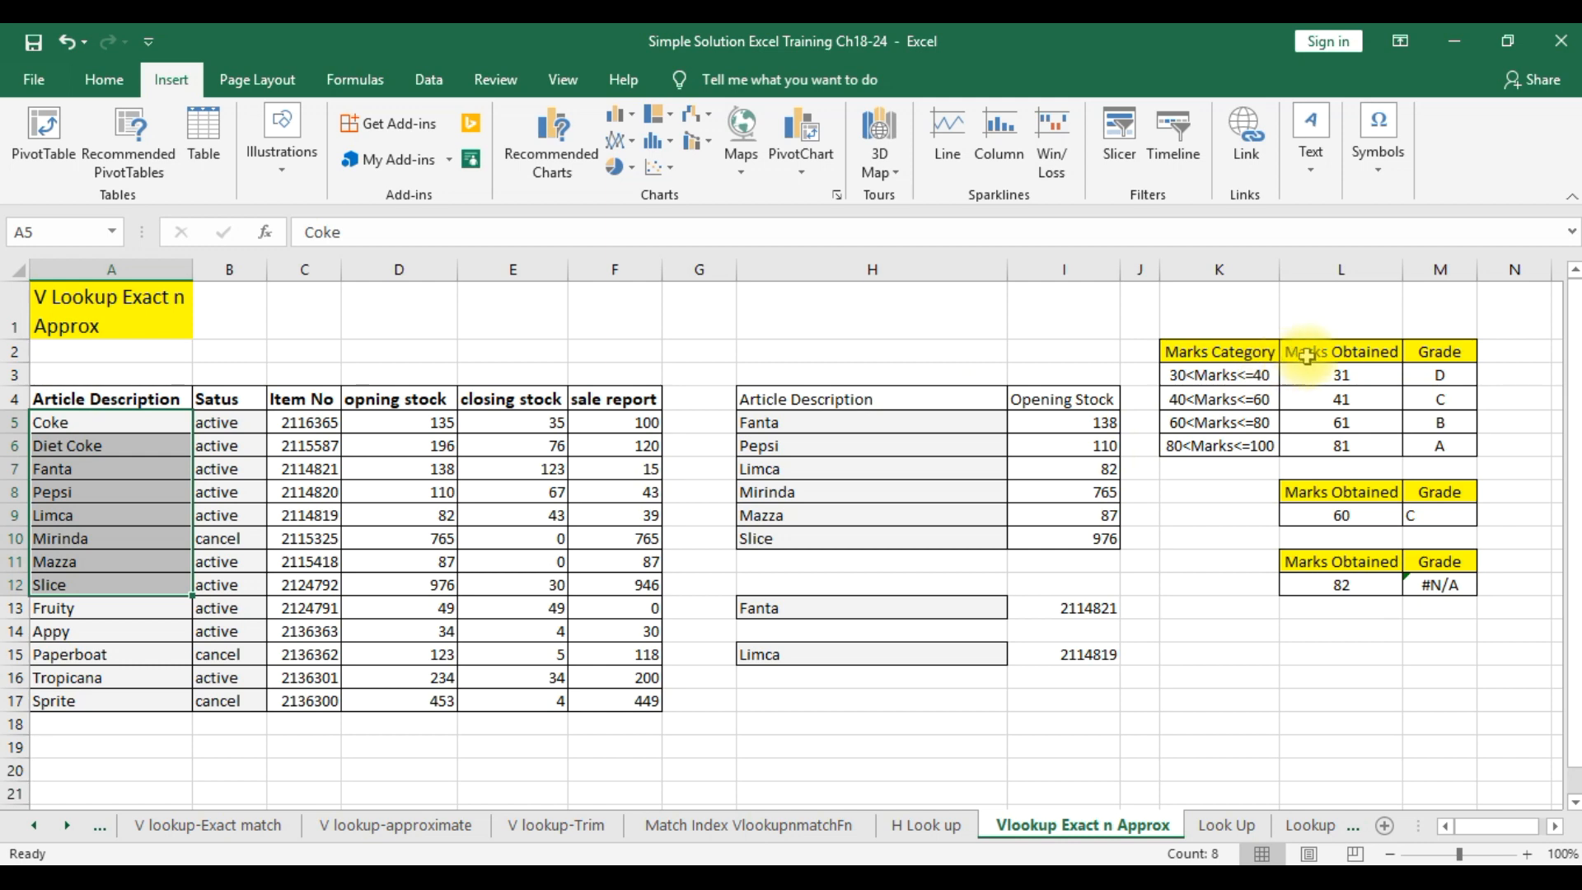
drag(1364, 375, 1362, 444)
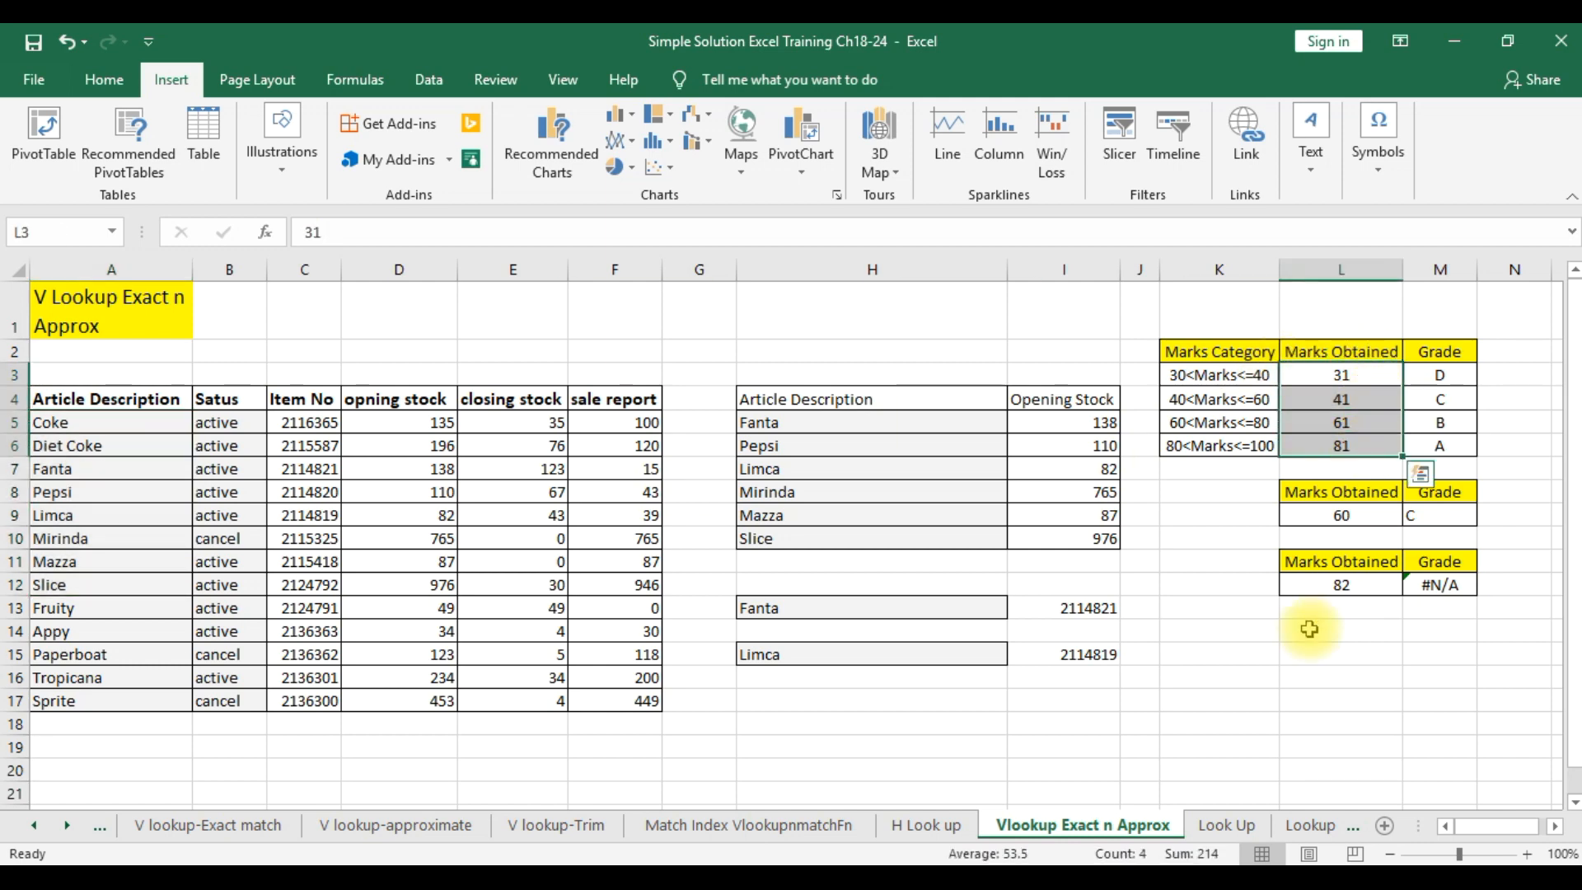
Step: Examine how the marks categories in K3:K6 relate to the starting marks in L3:L6 and the grades in M3:M6
drag(1358, 375, 1429, 443)
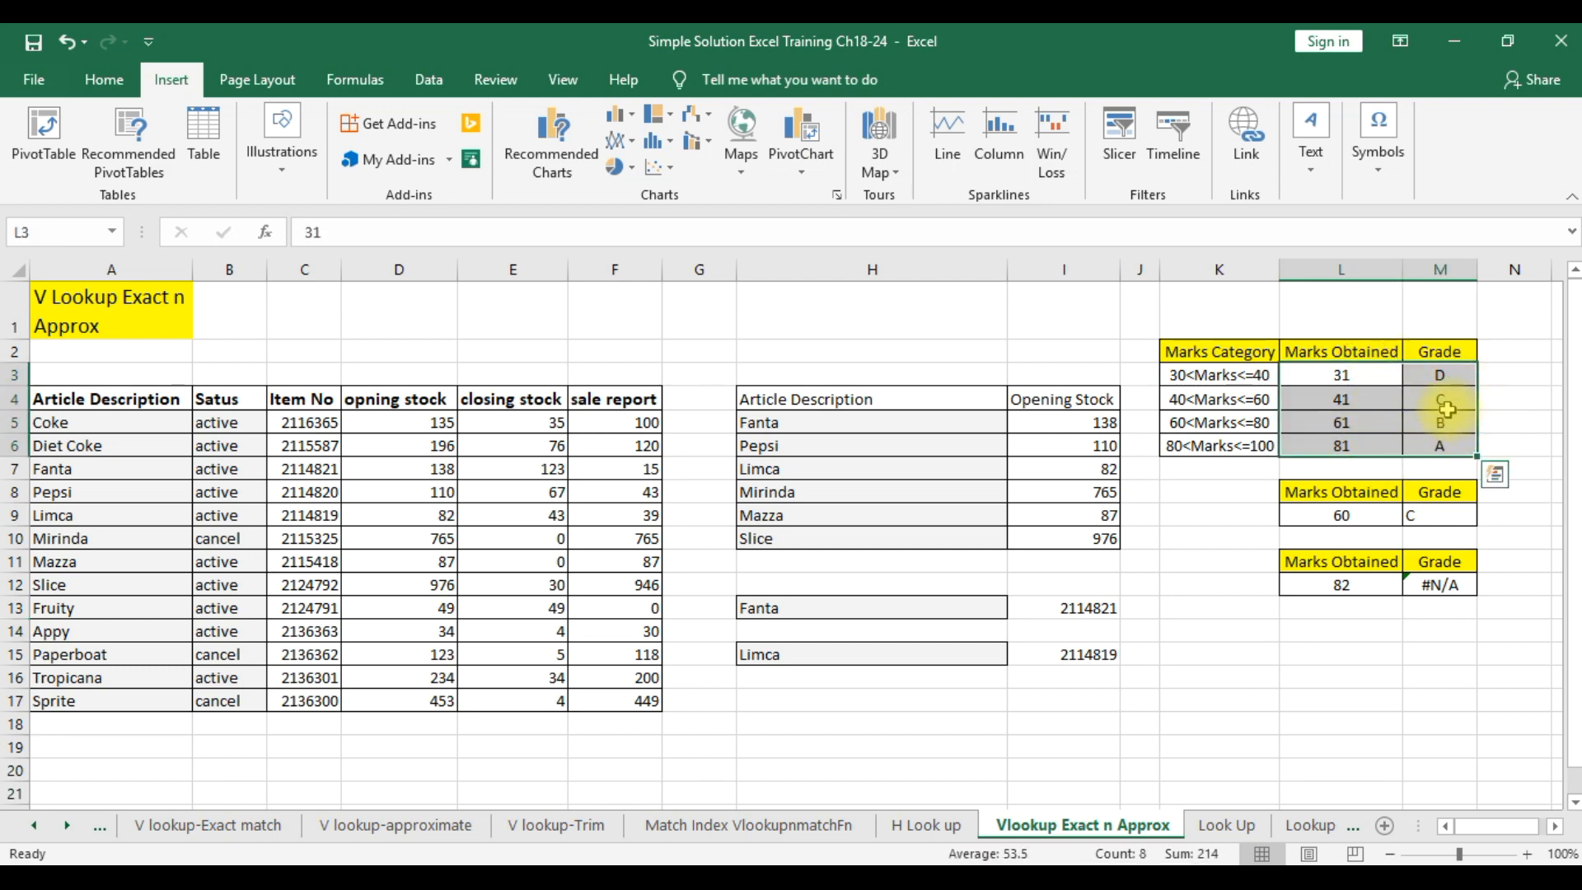
drag(1256, 375, 1254, 443)
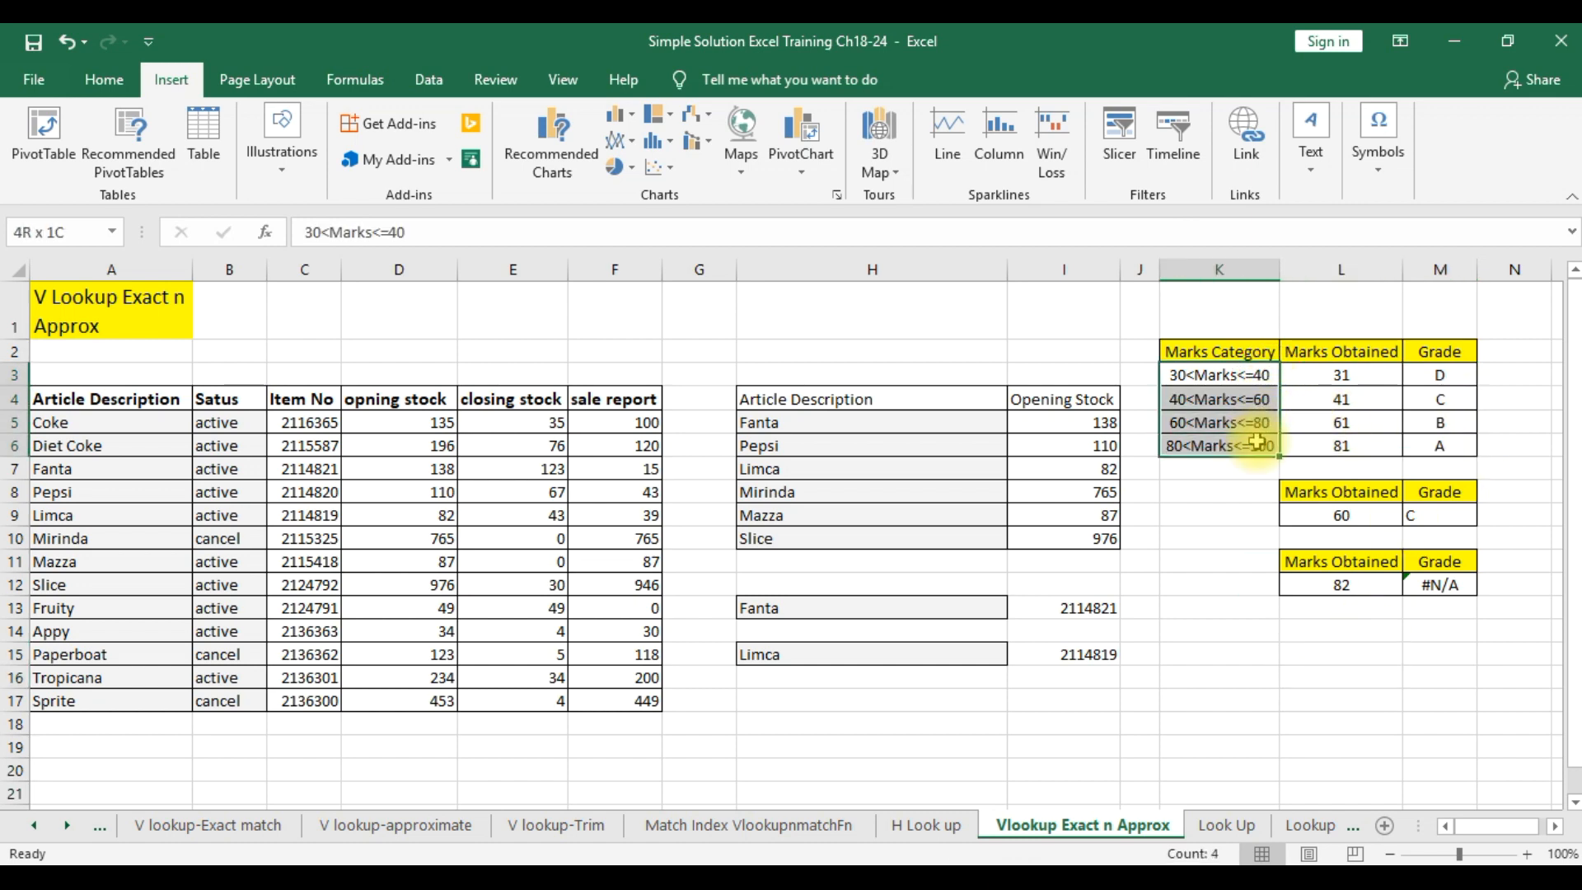
click(1352, 371)
click(1348, 402)
click(1363, 436)
click(1363, 447)
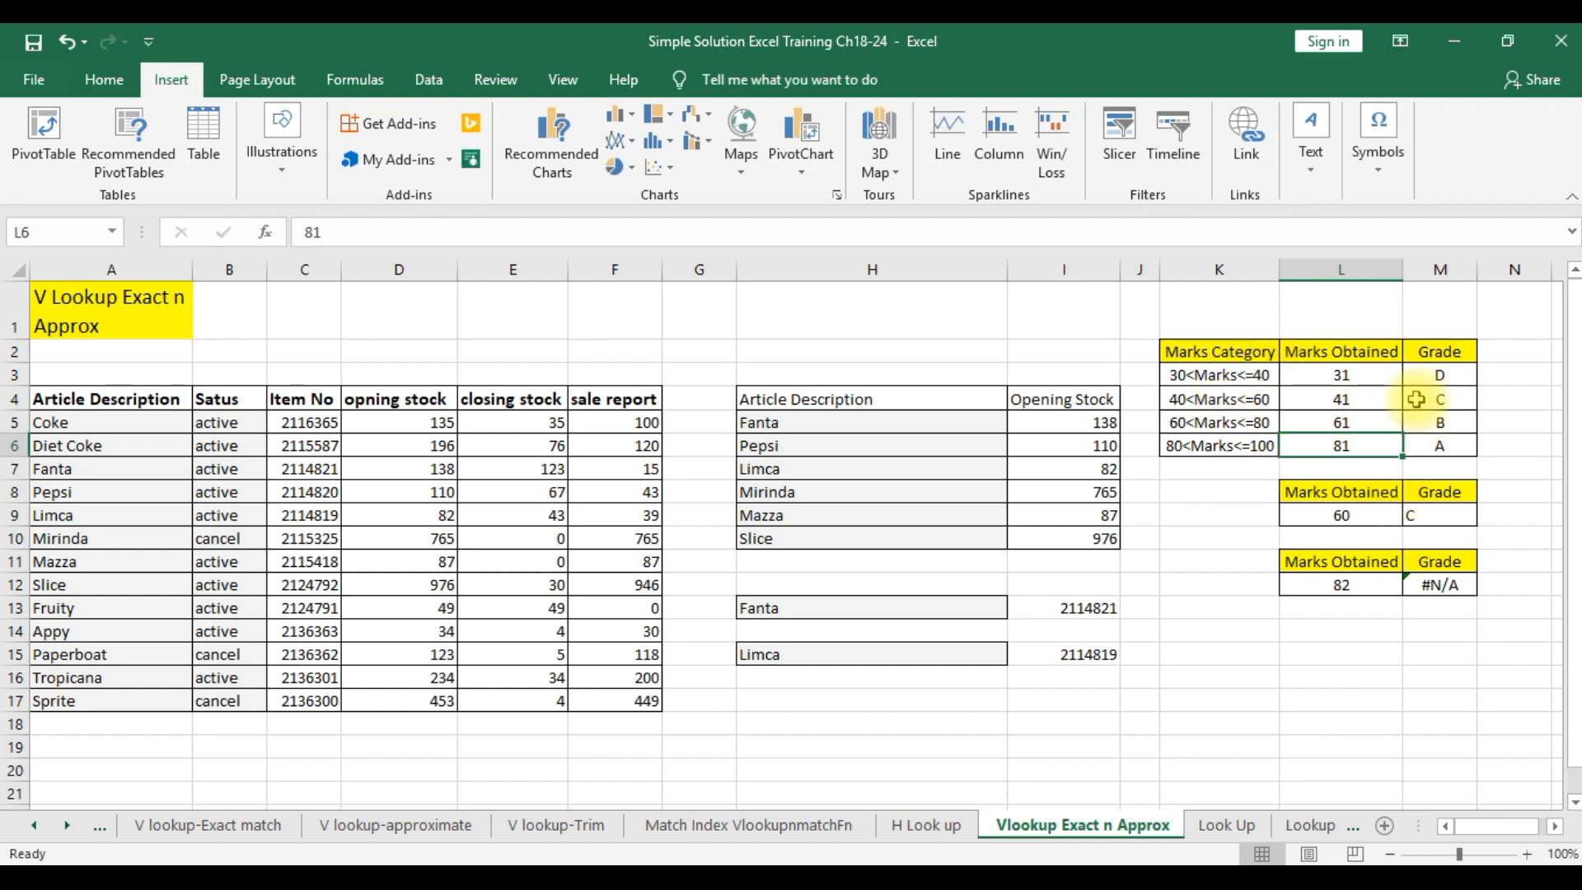
drag(1365, 374, 1361, 452)
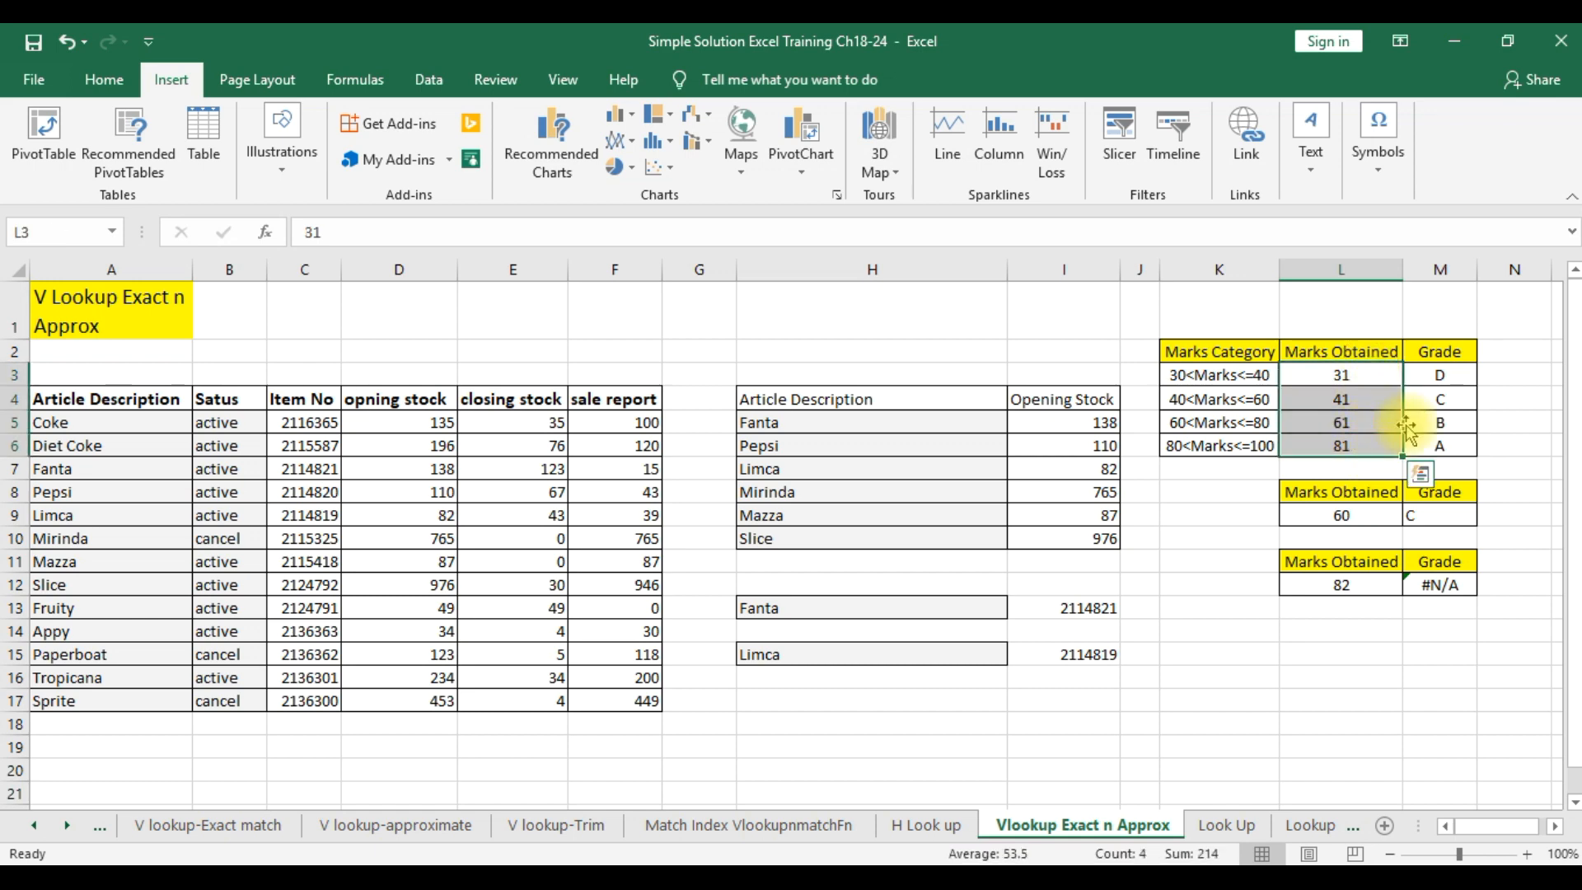
drag(1328, 373, 1434, 448)
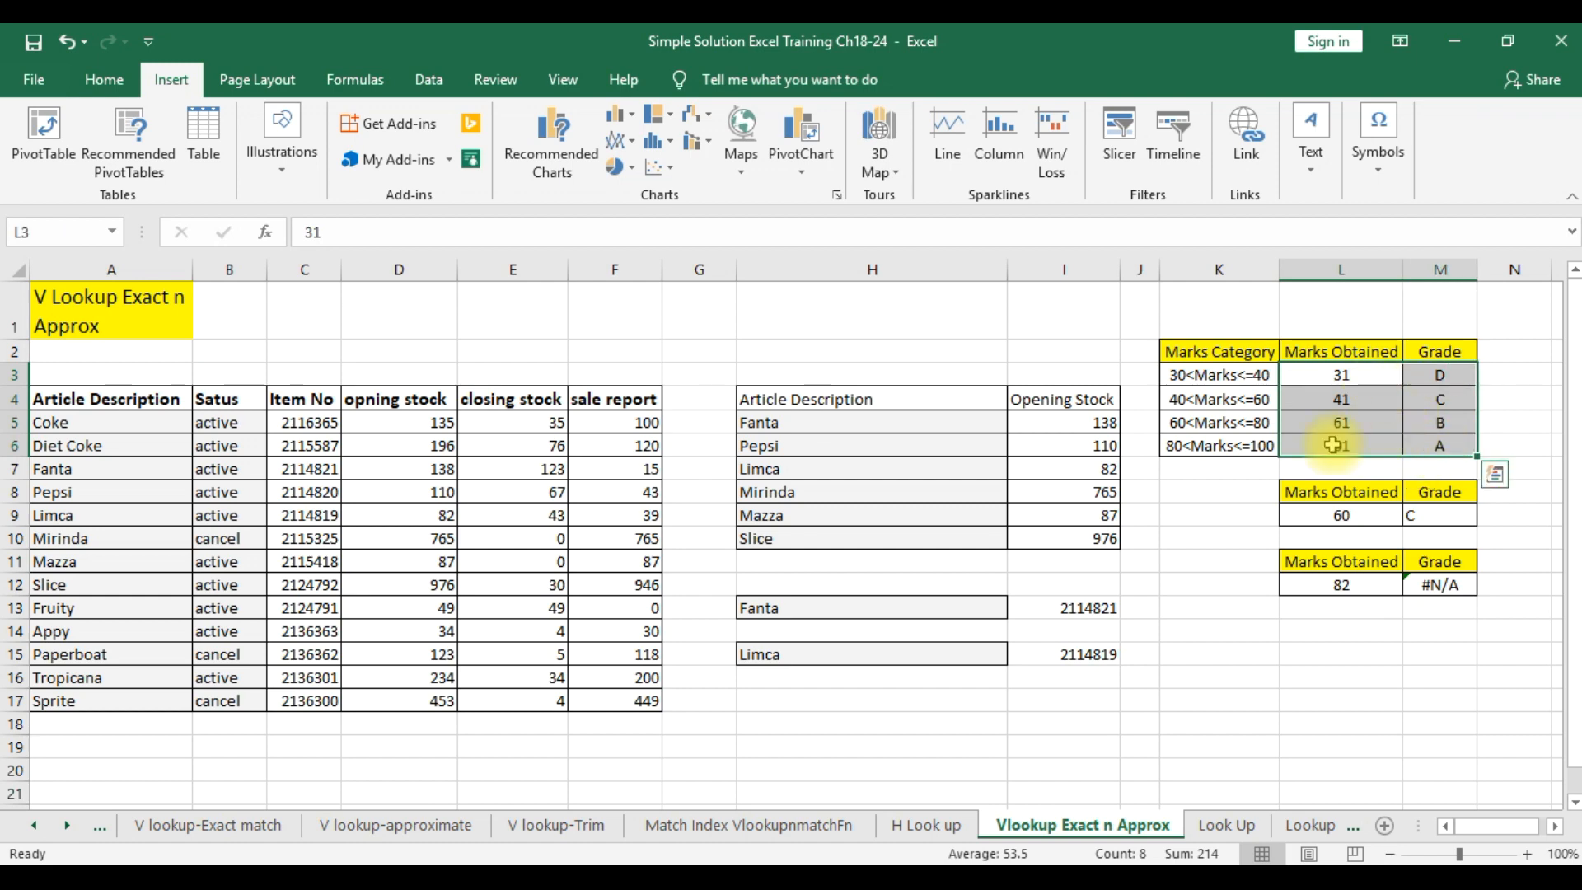
click(1219, 656)
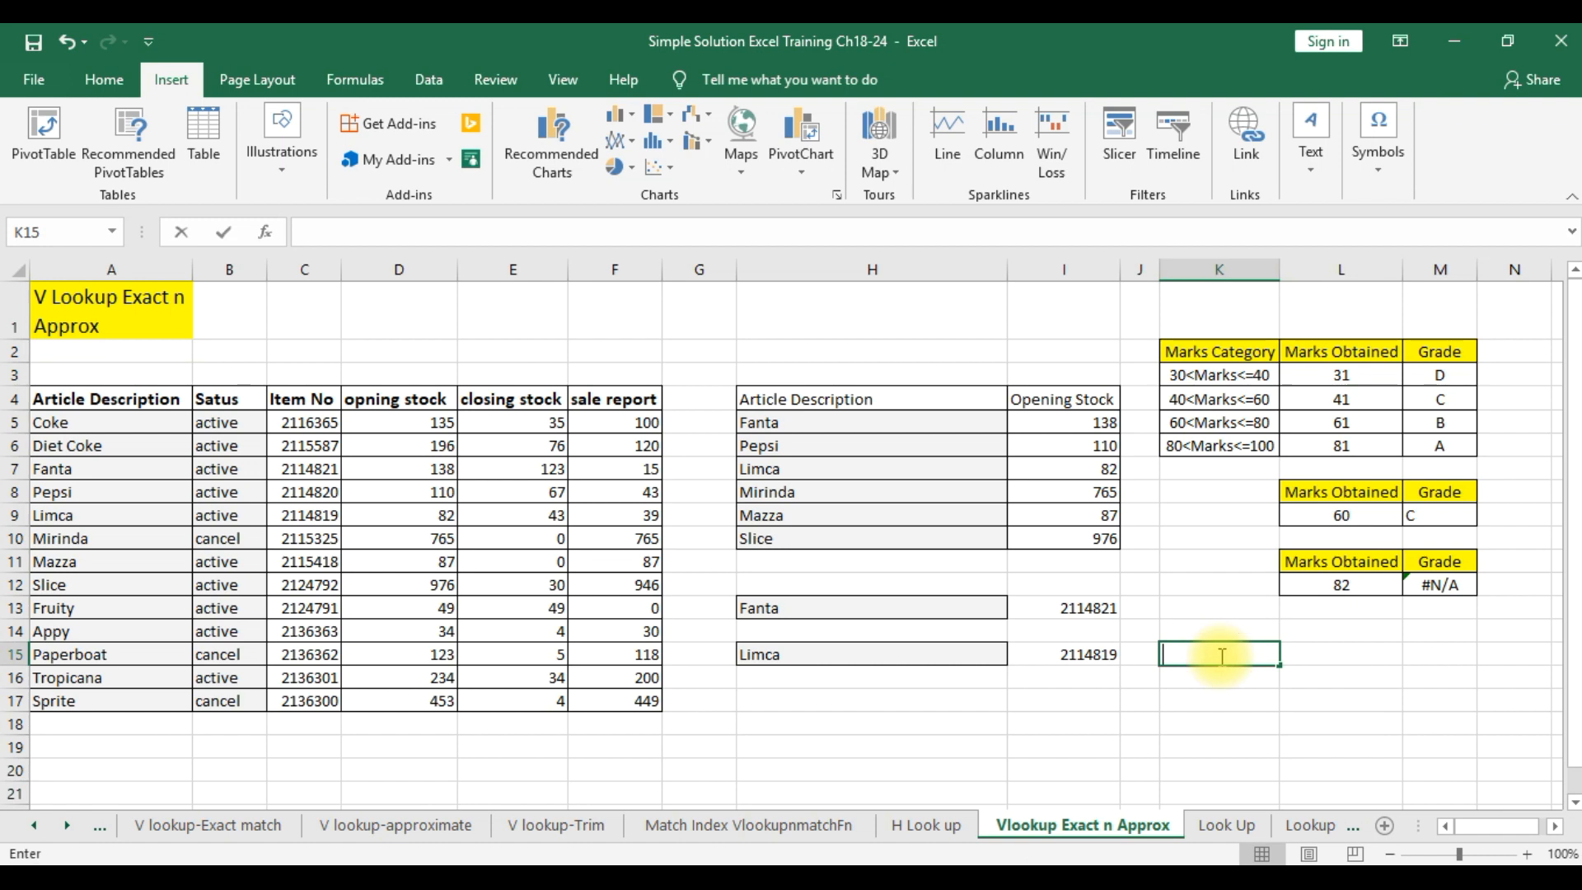